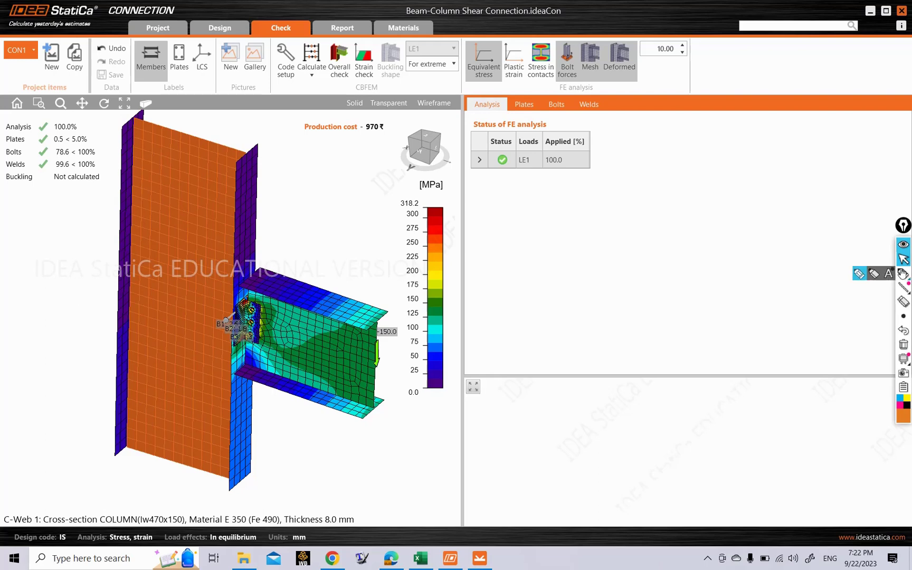
# Set the annotation pen to magenta, circle the check summary and tick its analysis, plates, bolts and welds results.
pyautogui.click(903, 274)
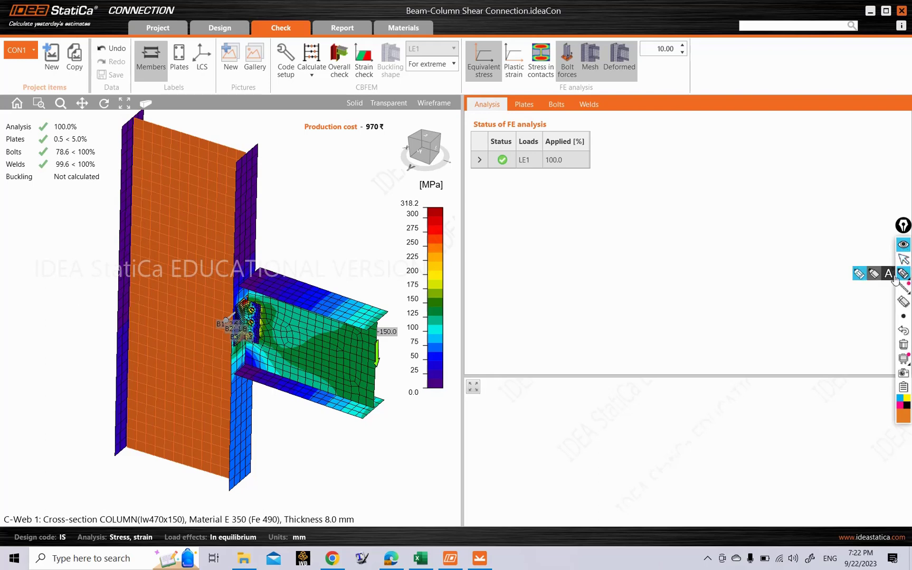
pyautogui.click(900, 404)
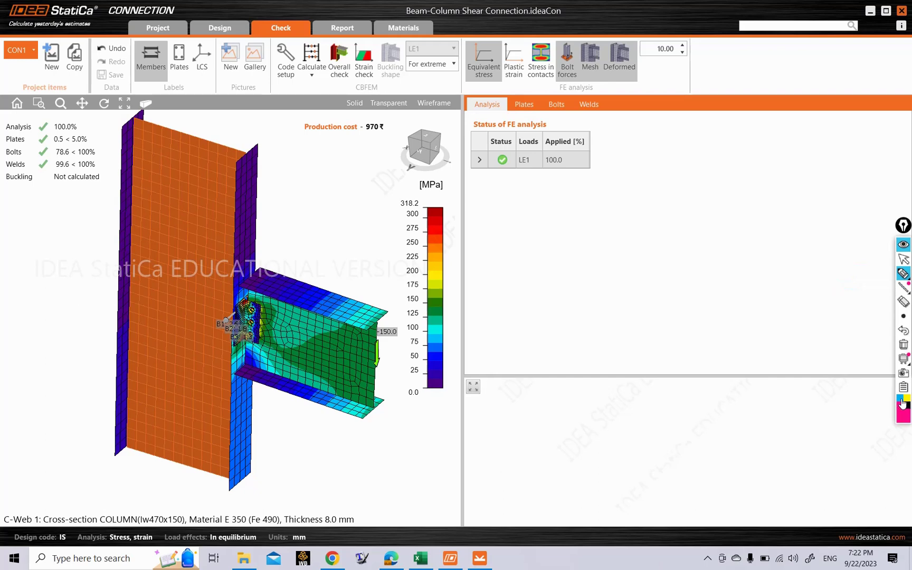
pyautogui.moveTo(96, 119)
pyautogui.mouseDown()
pyautogui.moveTo(16, 113)
pyautogui.moveTo(6, 178)
pyautogui.moveTo(63, 214)
pyautogui.moveTo(108, 132)
pyautogui.moveTo(92, 121)
pyautogui.mouseUp()
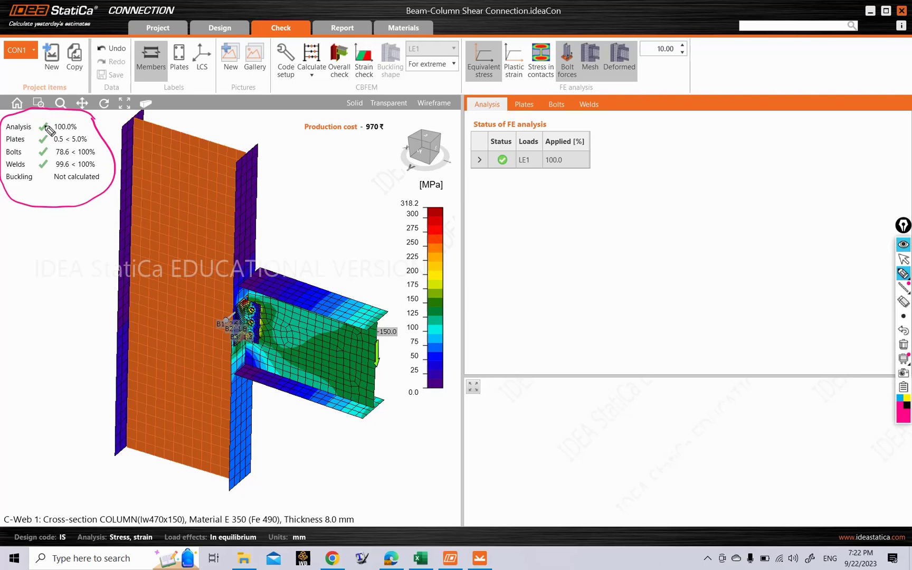
pyautogui.moveTo(78, 130); pyautogui.dragTo(93, 119)
pyautogui.moveTo(87, 141); pyautogui.dragTo(109, 126)
pyautogui.moveTo(91, 150); pyautogui.dragTo(109, 152)
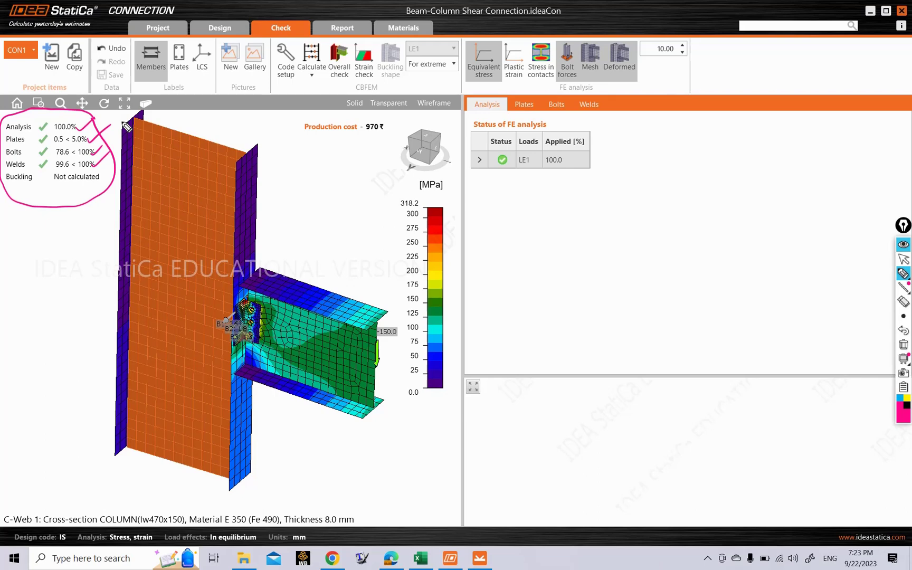
# Clear the markup from the check summary and circle the Analysis, Plates, Bolts and Welds result categories.
pyautogui.click(904, 344)
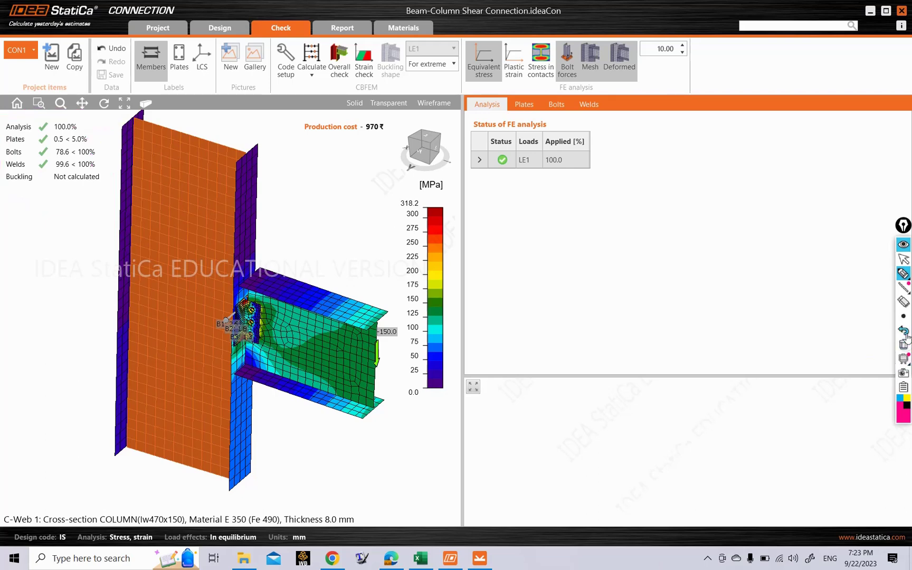
pyautogui.click(904, 259)
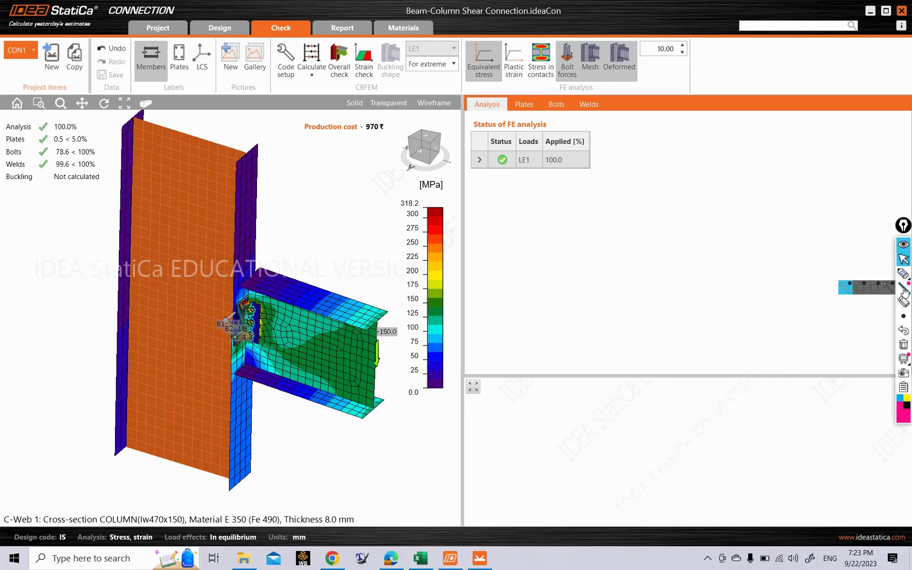
pyautogui.click(903, 272)
pyautogui.moveTo(620, 89)
pyautogui.mouseDown()
pyautogui.moveTo(535, 81)
pyautogui.moveTo(619, 124)
pyautogui.moveTo(524, 84)
pyautogui.mouseUp()
pyautogui.click(904, 258)
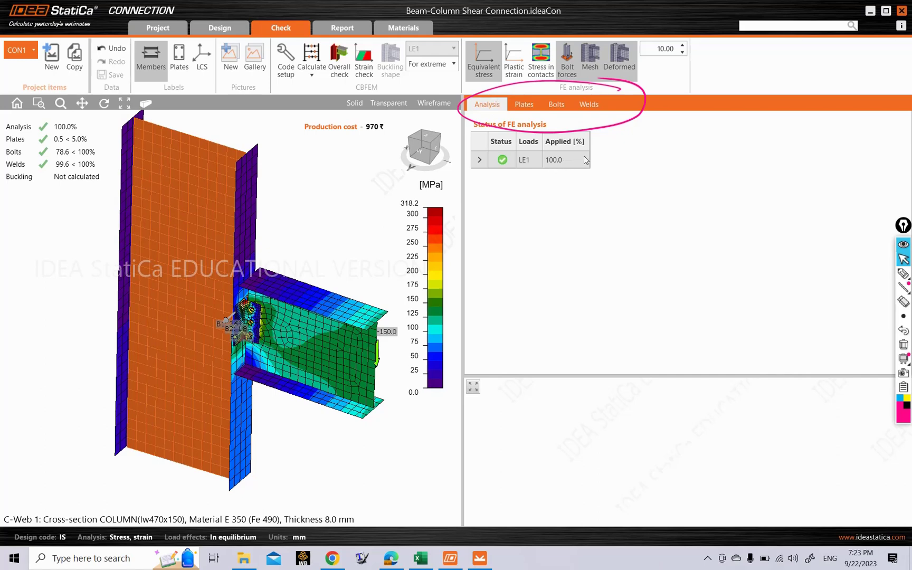
# Open the plates check results and mark the column items C-tfl 1, C-bfl 1 and C-w 1 with the pen.
pyautogui.click(532, 100)
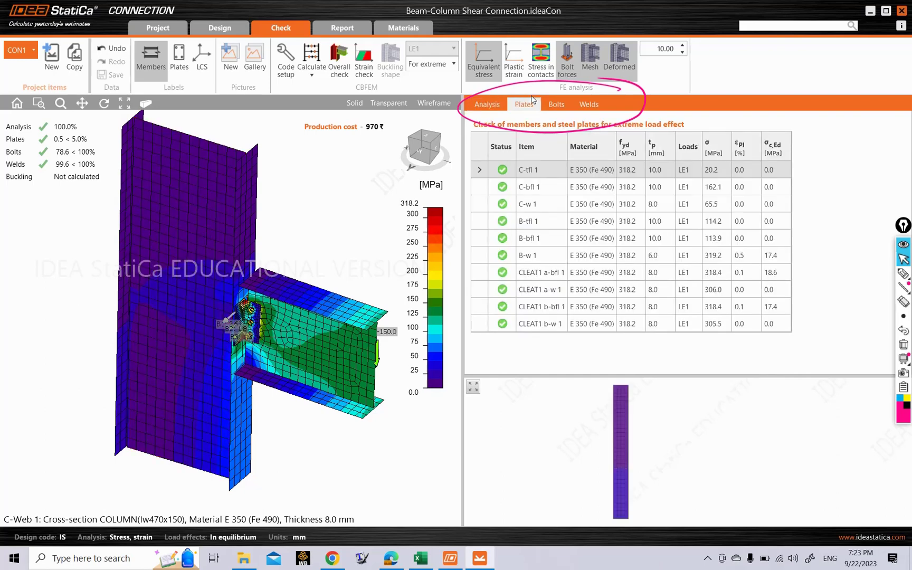
pyautogui.click(904, 273)
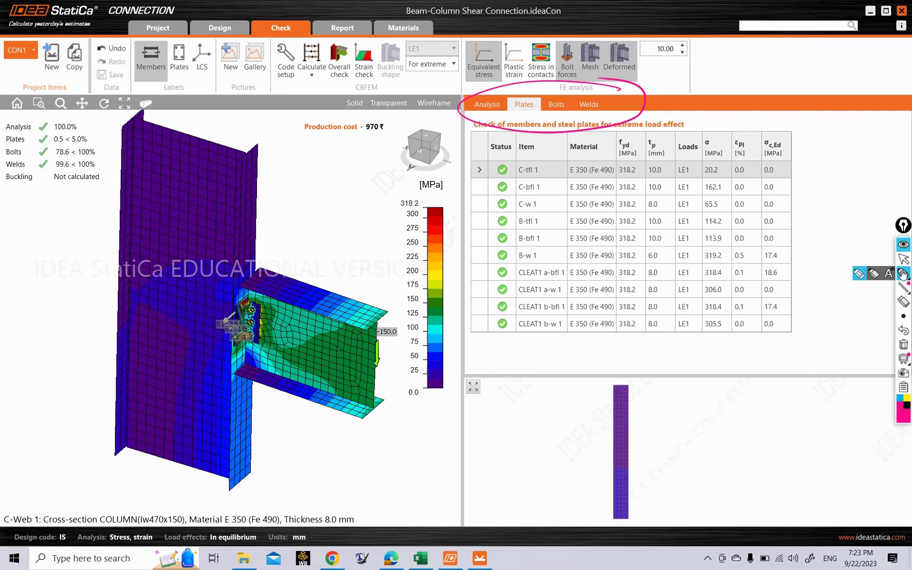
pyautogui.click(902, 273)
pyautogui.moveTo(486, 175)
pyautogui.mouseDown()
pyautogui.moveTo(507, 165)
pyautogui.moveTo(507, 183)
pyautogui.moveTo(547, 171)
pyautogui.mouseUp()
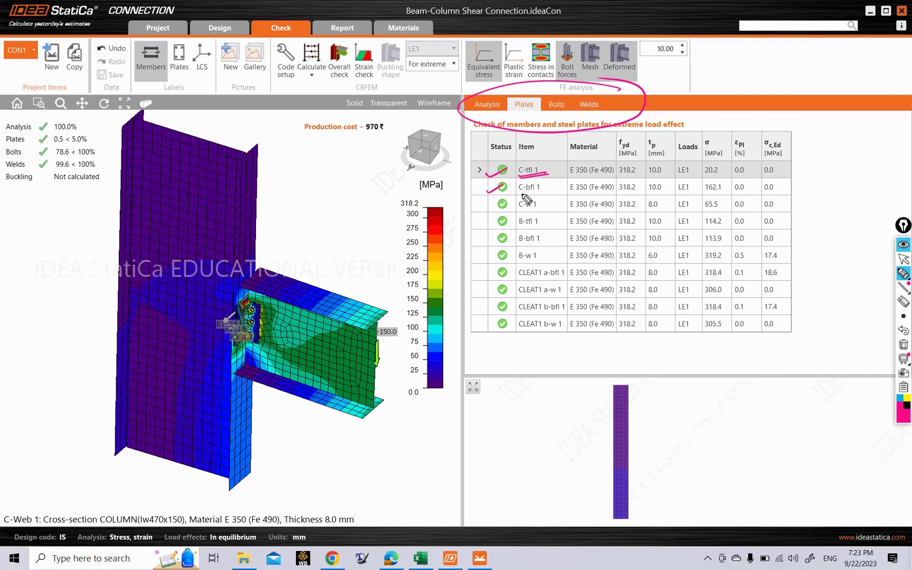
pyautogui.moveTo(519, 194)
pyautogui.mouseDown()
pyautogui.moveTo(549, 191)
pyautogui.moveTo(547, 206)
pyautogui.mouseUp()
# Circle the column in the 3D model and tick its two flanges and its web.
pyautogui.moveTo(250, 140)
pyautogui.mouseDown()
pyautogui.moveTo(87, 258)
pyautogui.moveTo(180, 473)
pyautogui.moveTo(295, 243)
pyautogui.moveTo(232, 134)
pyautogui.mouseUp()
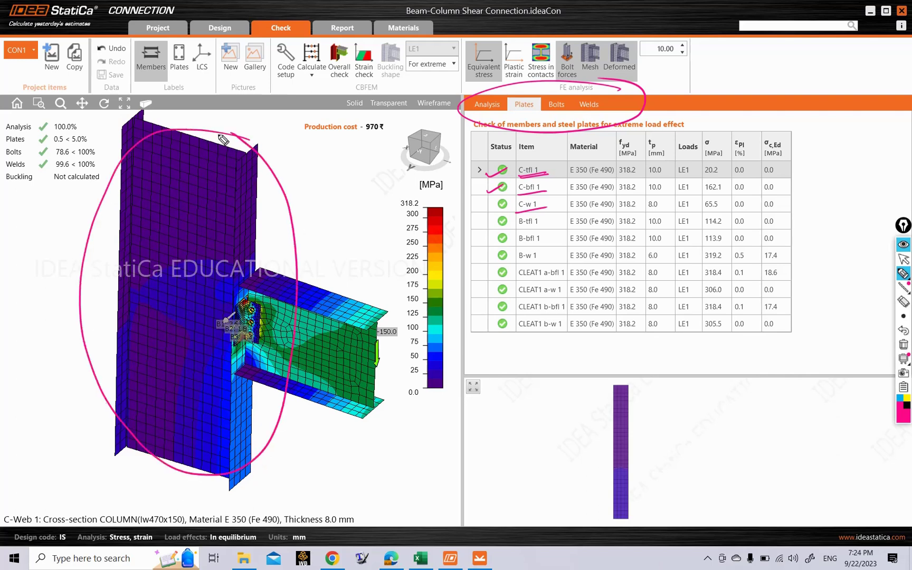
pyautogui.moveTo(108, 285); pyautogui.dragTo(131, 266)
pyautogui.moveTo(232, 255); pyautogui.dragTo(261, 236)
pyautogui.moveTo(166, 276); pyautogui.dragTo(200, 252)
# Underline the beam items B-tfl 1, B-bfl 1 and B-w 1 and tick the four CLEAT1 items.
pyautogui.moveTo(519, 227); pyautogui.dragTo(544, 225)
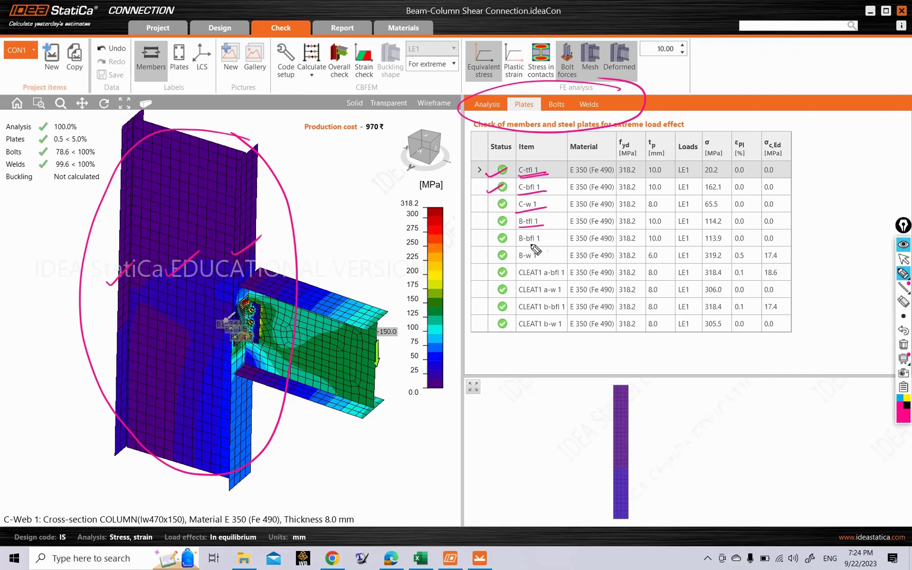
pyautogui.moveTo(519, 244)
pyautogui.mouseDown()
pyautogui.moveTo(549, 243)
pyautogui.moveTo(550, 259)
pyautogui.mouseUp()
pyautogui.moveTo(513, 277)
pyautogui.mouseDown()
pyautogui.moveTo(535, 266)
pyautogui.moveTo(534, 320)
pyautogui.mouseUp()
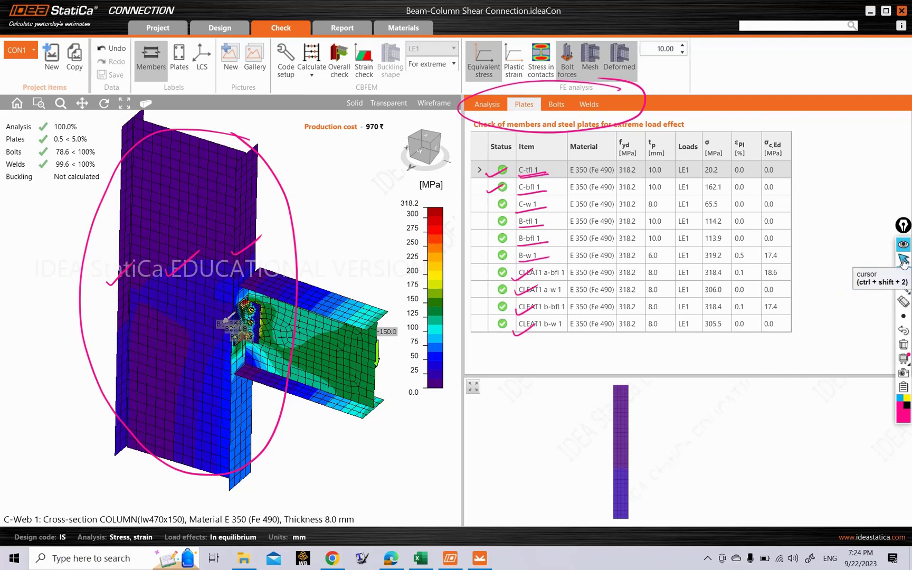
# Circle 350 and 490 in the last plate's material grade and tick the material, fyd, tp, σ, εPl and σc,Ed column headings.
pyautogui.click(903, 273)
pyautogui.moveTo(575, 150); pyautogui.dragTo(607, 139)
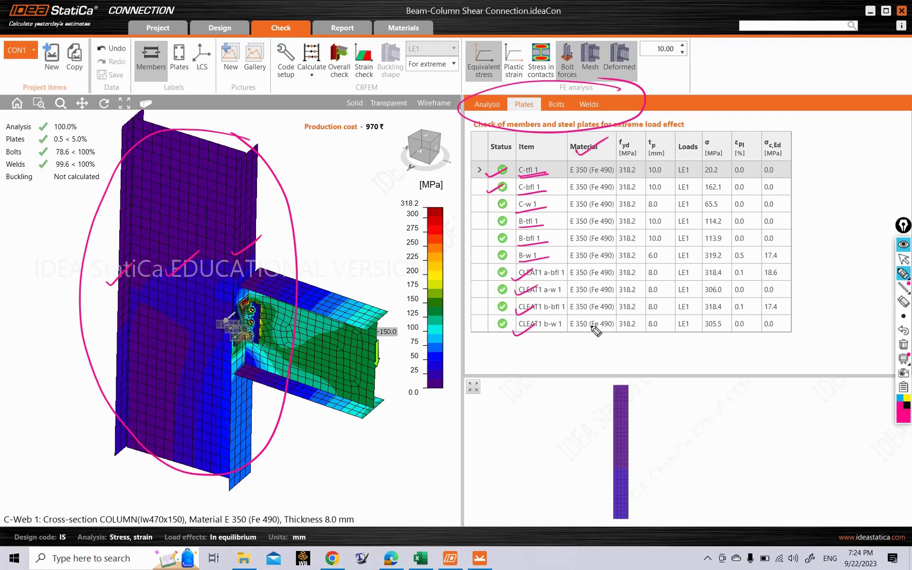
pyautogui.moveTo(590, 319)
pyautogui.mouseDown()
pyautogui.moveTo(577, 322)
pyautogui.moveTo(582, 331)
pyautogui.moveTo(591, 318)
pyautogui.mouseUp()
pyautogui.moveTo(612, 319)
pyautogui.mouseDown()
pyautogui.moveTo(603, 330)
pyautogui.moveTo(610, 316)
pyautogui.mouseUp()
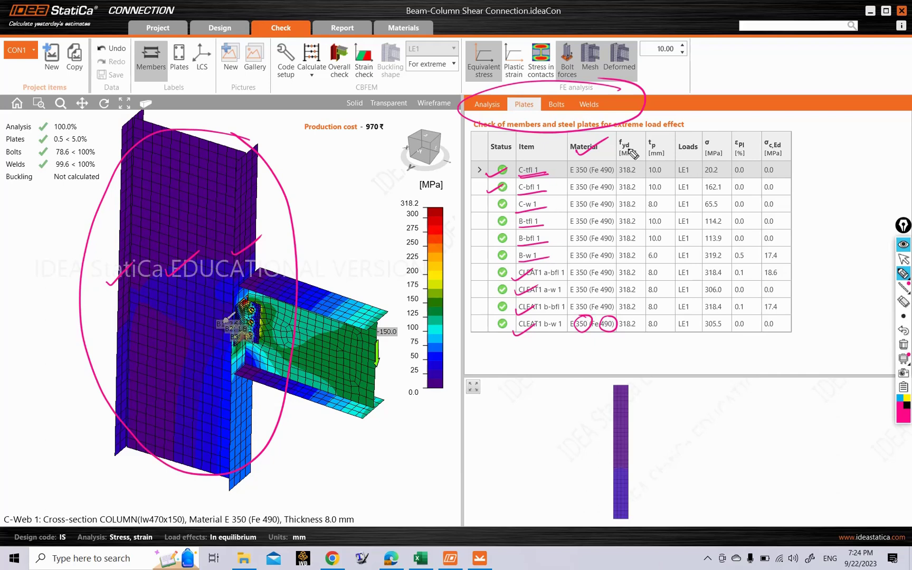
pyautogui.moveTo(625, 138)
pyautogui.mouseDown()
pyautogui.moveTo(642, 124)
pyautogui.moveTo(807, 126)
pyautogui.mouseUp()
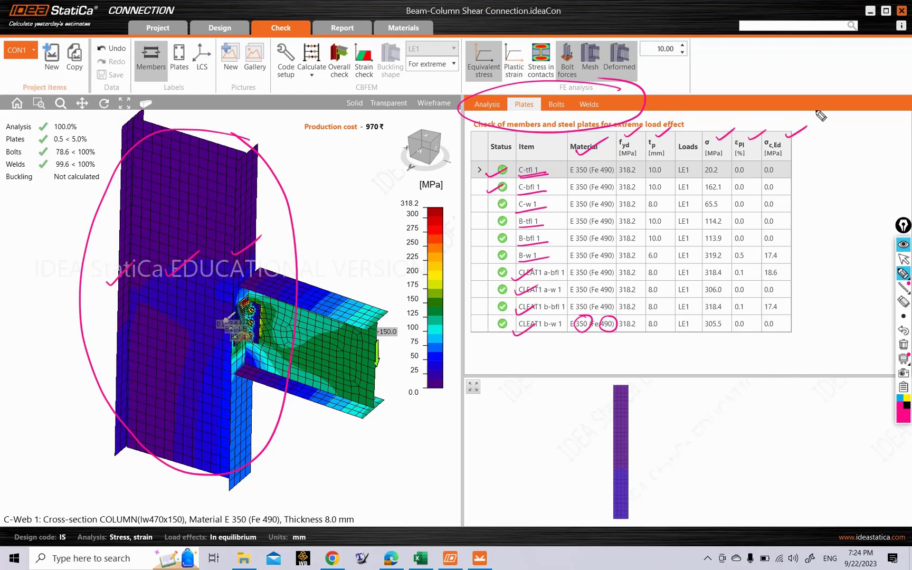
# Look up the meaning of the fyd heading and handwrite fyd = fy/γm0 = 350/1.10 = 318.18 below the plates table.
pyautogui.click(904, 259)
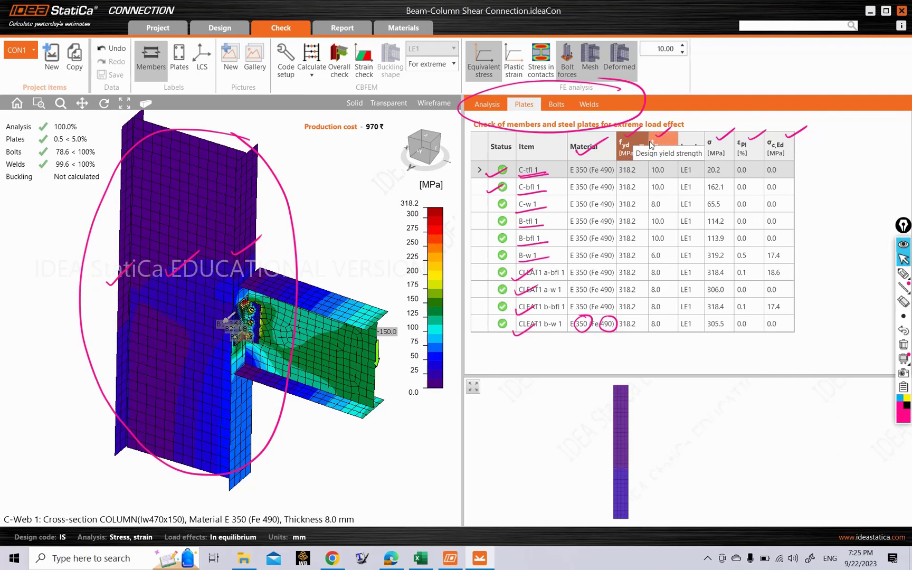
pyautogui.click(903, 273)
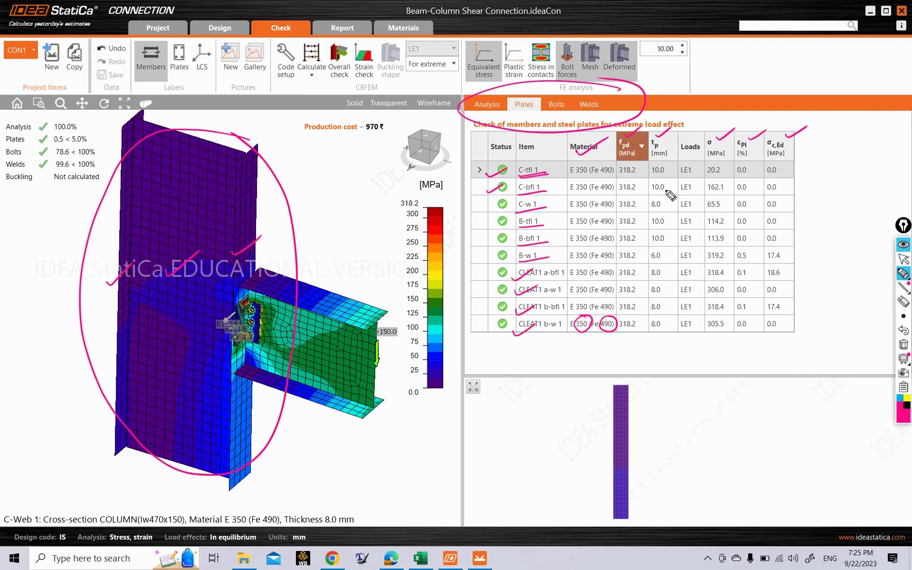
pyautogui.moveTo(640, 338)
pyautogui.mouseDown()
pyautogui.moveTo(635, 366)
pyautogui.moveTo(640, 349)
pyautogui.mouseUp()
pyautogui.moveTo(640, 350)
pyautogui.mouseDown()
pyautogui.moveTo(645, 372)
pyautogui.moveTo(665, 348)
pyautogui.mouseUp()
pyautogui.moveTo(657, 355)
pyautogui.mouseDown()
pyautogui.moveTo(680, 352)
pyautogui.moveTo(685, 342)
pyautogui.moveTo(688, 351)
pyautogui.mouseUp()
pyautogui.moveTo(671, 353)
pyautogui.mouseDown()
pyautogui.moveTo(693, 355)
pyautogui.moveTo(686, 373)
pyautogui.moveTo(745, 336)
pyautogui.mouseUp()
pyautogui.moveTo(711, 350)
pyautogui.mouseDown()
pyautogui.moveTo(753, 348)
pyautogui.moveTo(730, 364)
pyautogui.moveTo(741, 363)
pyautogui.mouseUp()
pyautogui.moveTo(750, 355); pyautogui.dragTo(763, 346)
pyautogui.moveTo(757, 352); pyautogui.dragTo(795, 350)
pyautogui.moveTo(800, 339)
pyautogui.mouseDown()
pyautogui.moveTo(799, 349)
pyautogui.moveTo(808, 348)
pyautogui.mouseUp()
pyautogui.moveTo(767, 356); pyautogui.dragTo(813, 353)
# Tick the fyd values of C-tfl 1 and C-bfl 1, and tick the column, beam and cleat areas in the 3D model.
pyautogui.moveTo(632, 176); pyautogui.dragTo(646, 169)
pyautogui.moveTo(633, 190); pyautogui.dragTo(649, 182)
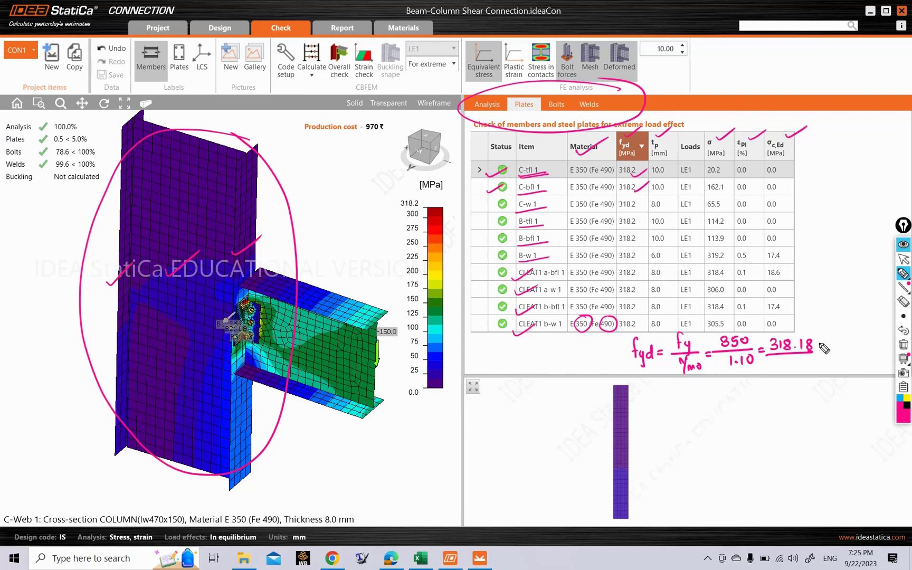
pyautogui.moveTo(202, 403); pyautogui.dragTo(224, 393)
pyautogui.moveTo(253, 371)
pyautogui.mouseDown()
pyautogui.moveTo(261, 364)
pyautogui.moveTo(261, 328)
pyautogui.mouseUp()
# Box and circle the handwritten 318.18 result and tick the material grades of the first two plates.
pyautogui.moveTo(815, 333)
pyautogui.mouseDown()
pyautogui.moveTo(765, 359)
pyautogui.moveTo(816, 356)
pyautogui.moveTo(814, 330)
pyautogui.mouseUp()
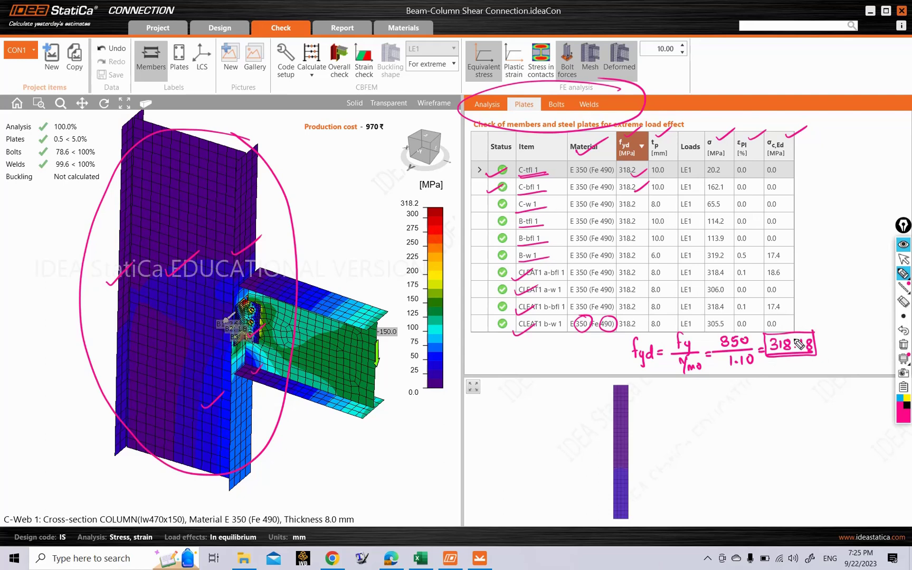
pyautogui.moveTo(562, 176)
pyautogui.mouseDown()
pyautogui.moveTo(582, 170)
pyautogui.moveTo(582, 185)
pyautogui.mouseUp()
pyautogui.moveTo(818, 328)
pyautogui.mouseDown()
pyautogui.moveTo(760, 346)
pyautogui.moveTo(831, 364)
pyautogui.moveTo(805, 319)
pyautogui.mouseUp()
# Handwrite and underline the notes "Plastic deformation/strain" and "Eurocode 5%" beneath the yield strength formula.
pyautogui.moveTo(710, 388)
pyautogui.mouseDown()
pyautogui.moveTo(705, 394)
pyautogui.moveTo(866, 388)
pyautogui.mouseUp()
pyautogui.moveTo(699, 404); pyautogui.dragTo(867, 399)
pyautogui.moveTo(731, 416)
pyautogui.mouseDown()
pyautogui.moveTo(724, 417)
pyautogui.moveTo(786, 423)
pyautogui.mouseUp()
pyautogui.moveTo(707, 429); pyautogui.dragTo(802, 417)
pyautogui.moveTo(804, 407); pyautogui.dragTo(818, 419)
pyautogui.click(816, 412)
pyautogui.moveTo(826, 409); pyautogui.dragTo(823, 428)
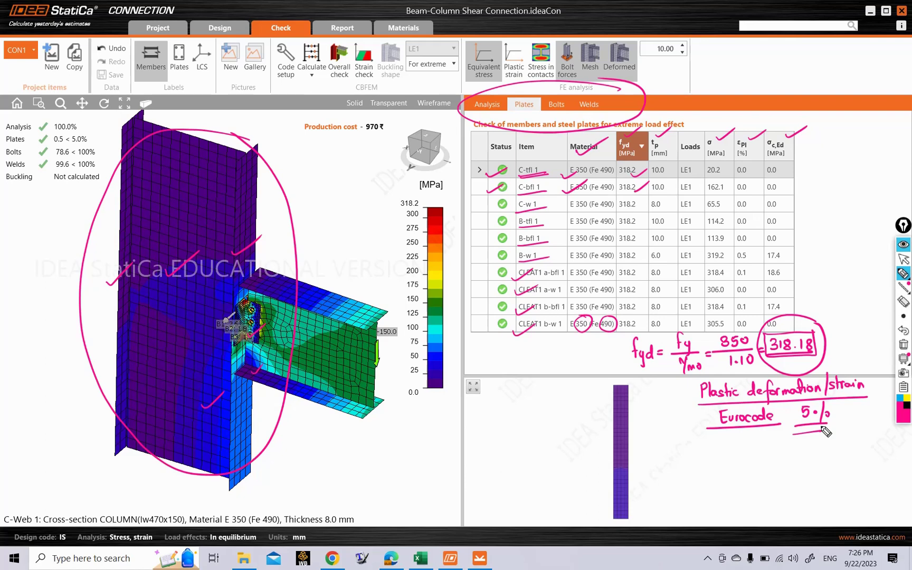
# Tick the tp heading, the flange thicknesses and the cleat thicknesses, and circle the web thicknesses of C-w 1 and B-w 1.
pyautogui.moveTo(664, 141); pyautogui.dragTo(676, 134)
pyautogui.moveTo(660, 170)
pyautogui.mouseDown()
pyautogui.moveTo(673, 167)
pyautogui.moveTo(672, 182)
pyautogui.mouseUp()
pyautogui.moveTo(659, 222)
pyautogui.mouseDown()
pyautogui.moveTo(669, 217)
pyautogui.moveTo(675, 232)
pyautogui.mouseUp()
pyautogui.moveTo(666, 196)
pyautogui.mouseDown()
pyautogui.moveTo(658, 207)
pyautogui.moveTo(645, 199)
pyautogui.mouseUp()
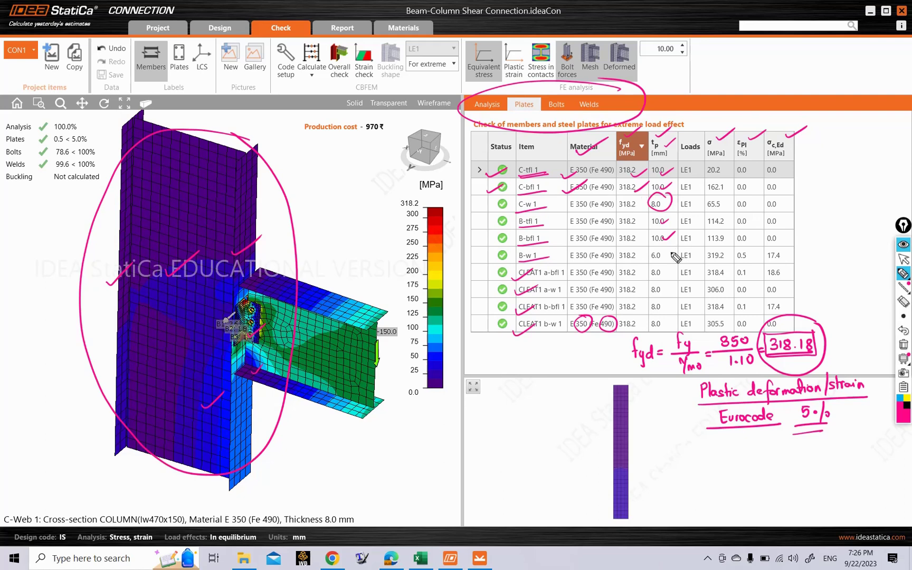
pyautogui.moveTo(666, 248); pyautogui.dragTo(666, 249)
pyautogui.moveTo(647, 271)
pyautogui.mouseDown()
pyautogui.moveTo(664, 268)
pyautogui.moveTo(663, 319)
pyautogui.mouseUp()
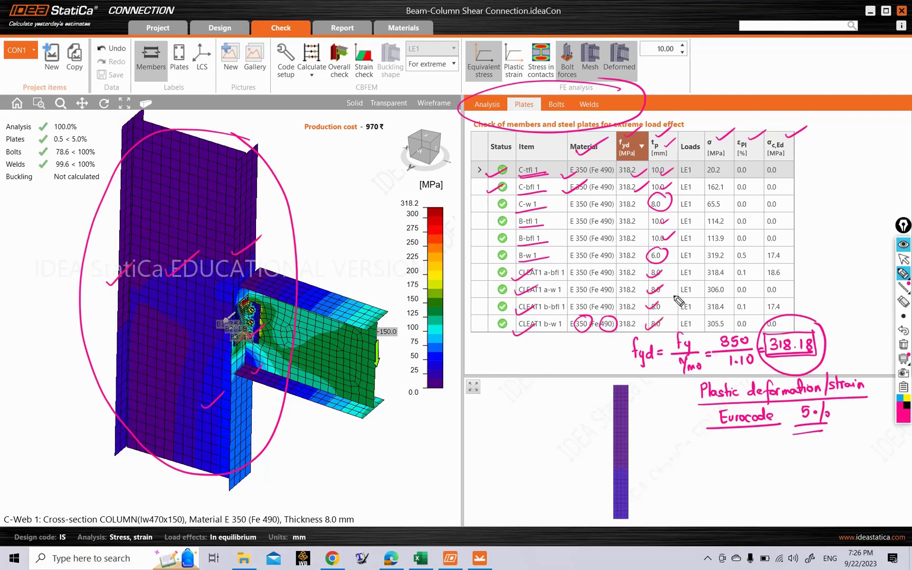
# Circle the Loads and σ headings, box the B-w 1 row and circle that plate's stress value.
pyautogui.moveTo(695, 158)
pyautogui.mouseDown()
pyautogui.moveTo(701, 142)
pyautogui.moveTo(682, 155)
pyautogui.moveTo(696, 160)
pyautogui.mouseUp()
pyautogui.moveTo(727, 136)
pyautogui.mouseDown()
pyautogui.moveTo(718, 162)
pyautogui.moveTo(699, 142)
pyautogui.mouseUp()
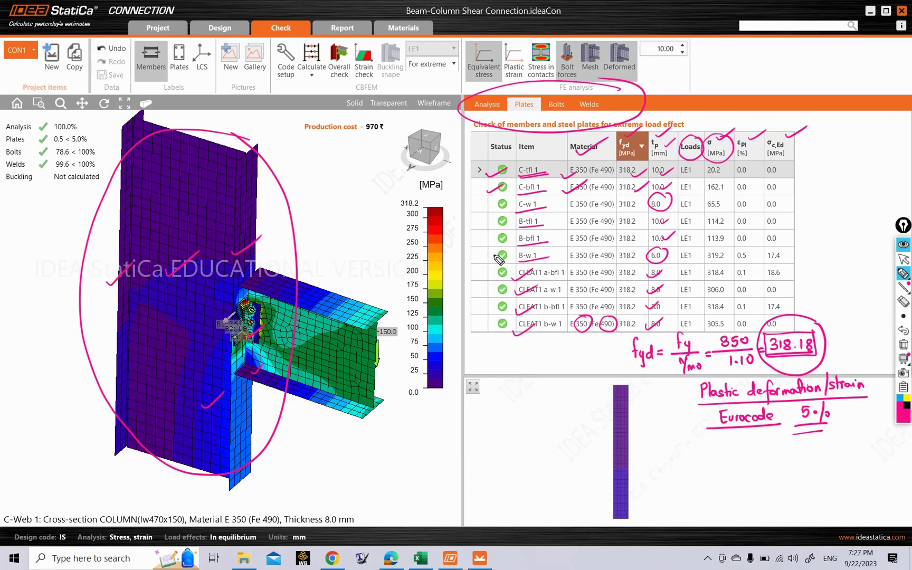
pyautogui.moveTo(491, 261)
pyautogui.mouseDown()
pyautogui.moveTo(491, 247)
pyautogui.moveTo(789, 241)
pyautogui.moveTo(790, 263)
pyautogui.mouseUp()
pyautogui.moveTo(492, 265); pyautogui.dragTo(791, 266)
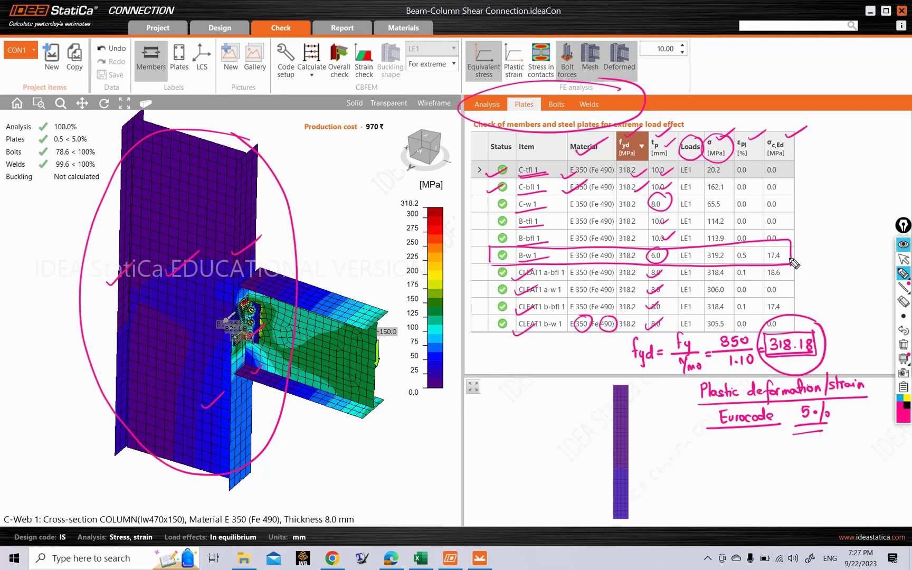
pyautogui.moveTo(731, 248)
pyautogui.mouseDown()
pyautogui.moveTo(707, 264)
pyautogui.moveTo(731, 245)
pyautogui.mouseUp()
# Switch the pen to yellow, underline the handwritten 318.18 and tick beside the B-w 1 row.
pyautogui.click(906, 398)
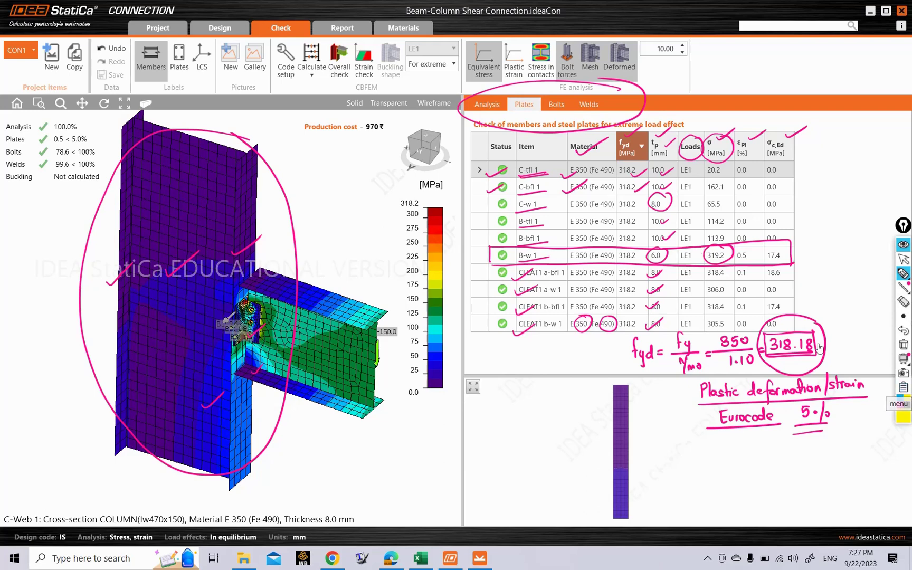
pyautogui.moveTo(767, 355); pyautogui.dragTo(825, 355)
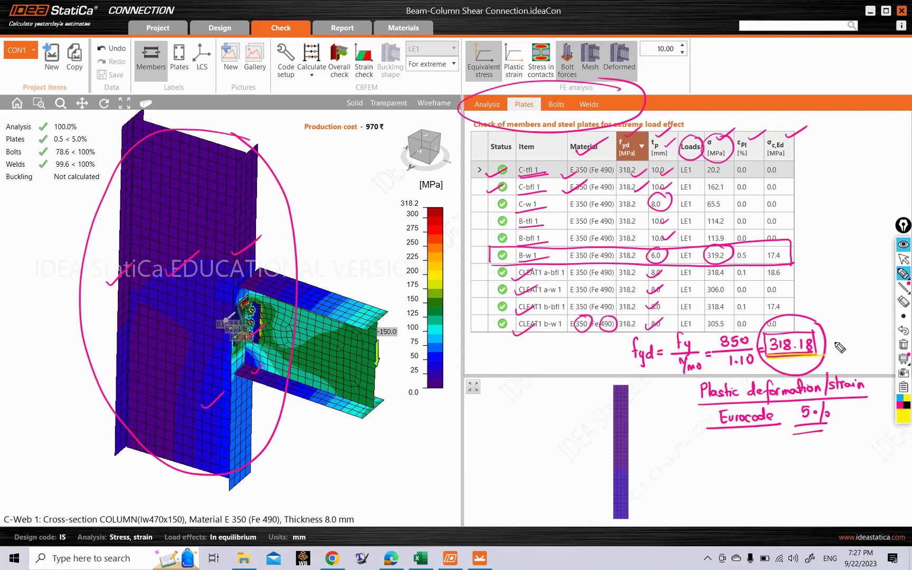
pyautogui.moveTo(795, 253)
pyautogui.mouseDown()
pyautogui.moveTo(826, 238)
pyautogui.moveTo(818, 259)
pyautogui.mouseUp()
# With a blue pen, tick the CLEAT1 a-bfl 1 and b-bfl 1 rows, mark 318.18 and circle the stresses of both cleats and B-w 1.
pyautogui.click(901, 400)
pyautogui.moveTo(794, 302); pyautogui.dragTo(821, 289)
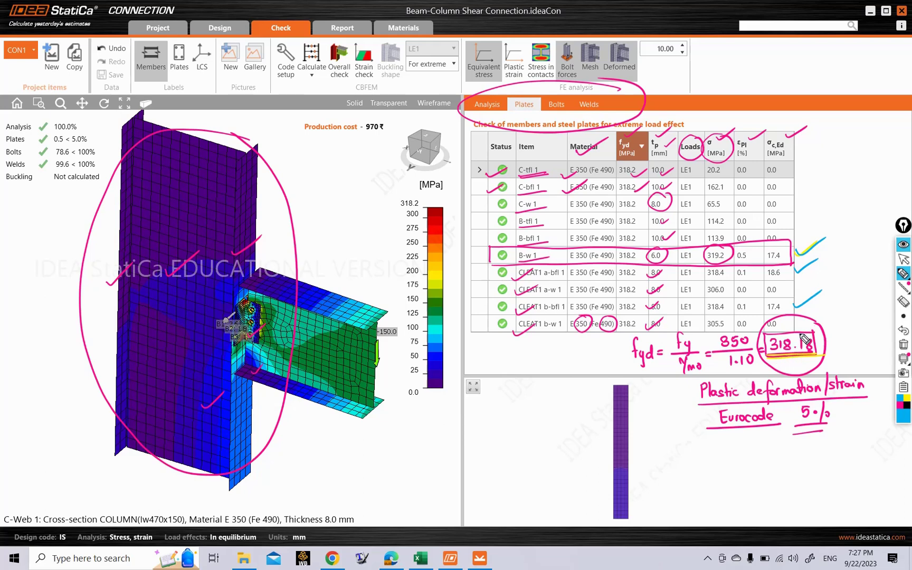
pyautogui.moveTo(814, 328)
pyautogui.mouseDown()
pyautogui.moveTo(793, 325)
pyautogui.moveTo(786, 381)
pyautogui.moveTo(818, 328)
pyautogui.mouseUp()
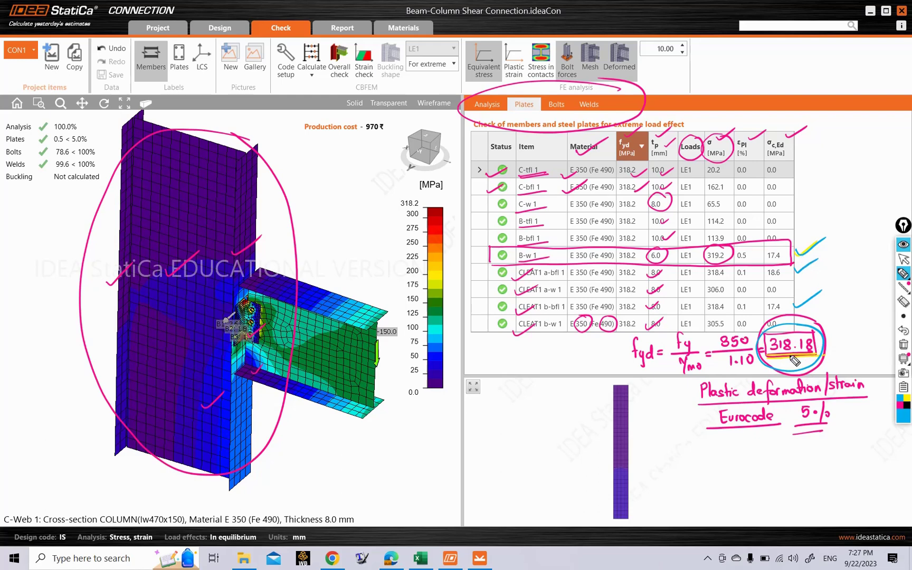
pyautogui.moveTo(767, 355); pyautogui.dragTo(820, 355)
pyautogui.moveTo(729, 246)
pyautogui.mouseDown()
pyautogui.moveTo(719, 284)
pyautogui.moveTo(719, 264)
pyautogui.moveTo(727, 299)
pyautogui.mouseUp()
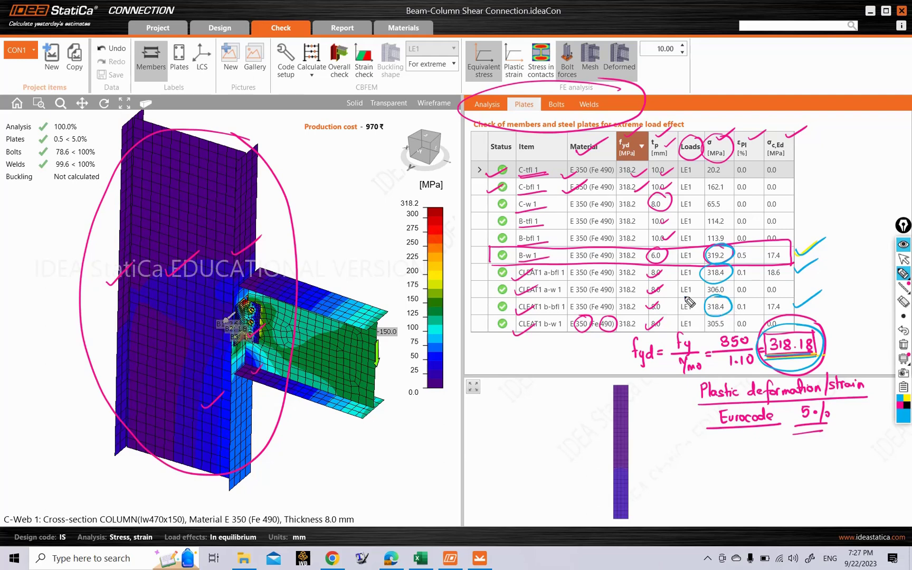
# Circle the εPl heading, tick the plastic strains of B-w 1 and the two CLEAT1 bfl plates, and tick beside 318.18.
pyautogui.moveTo(755, 138)
pyautogui.mouseDown()
pyautogui.moveTo(744, 175)
pyautogui.moveTo(738, 138)
pyautogui.mouseUp()
pyautogui.moveTo(740, 257); pyautogui.dragTo(755, 252)
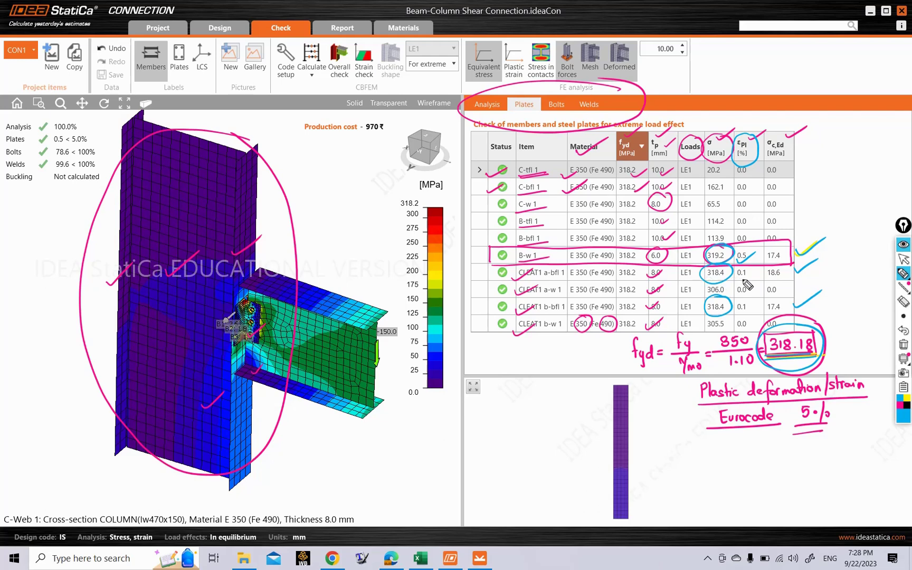
pyautogui.moveTo(738, 273); pyautogui.dragTo(752, 266)
pyautogui.moveTo(738, 308); pyautogui.dragTo(753, 301)
pyautogui.moveTo(827, 338); pyautogui.dragTo(868, 326)
# Switch the pen to orange, circle the plastic strains of B-w 1 and the two CLEAT1 bfl plates, and tick the B-w 1 value.
pyautogui.click(905, 414)
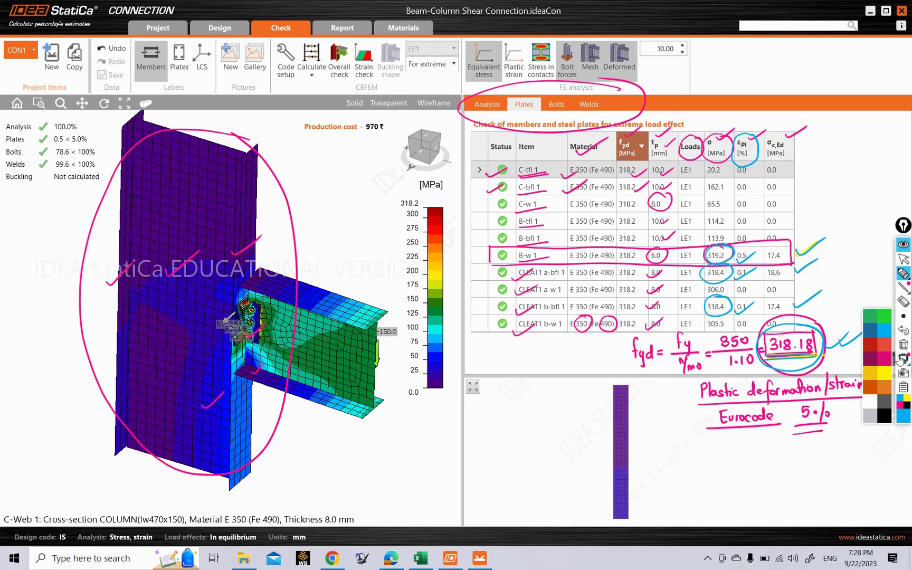
pyautogui.click(885, 386)
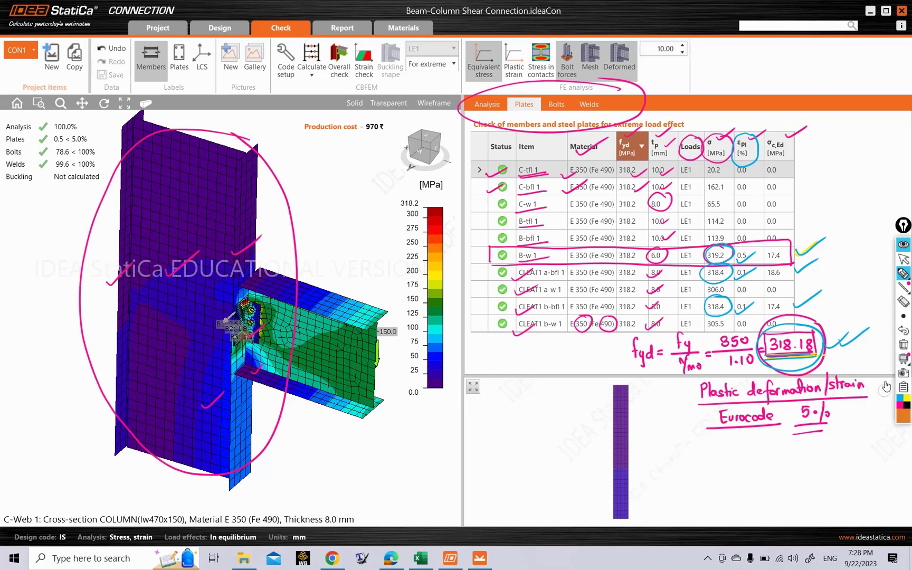
pyautogui.moveTo(763, 249)
pyautogui.mouseDown()
pyautogui.moveTo(734, 258)
pyautogui.moveTo(738, 285)
pyautogui.moveTo(752, 269)
pyautogui.moveTo(756, 303)
pyautogui.mouseUp()
pyautogui.moveTo(745, 266); pyautogui.dragTo(773, 250)
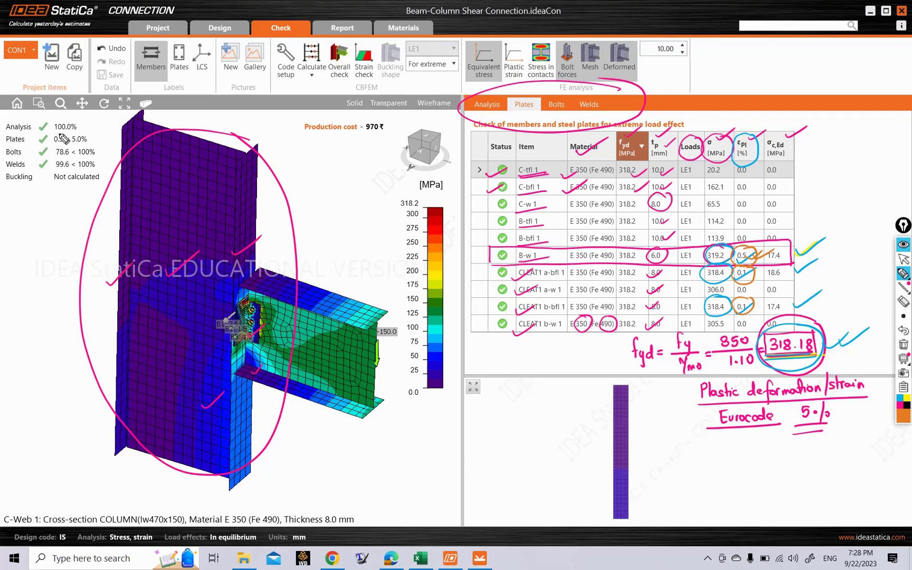
# Circle the plates result in the check summary and handwrite the underlined note "Enveloping Results" below it.
pyautogui.moveTo(64, 134)
pyautogui.mouseDown()
pyautogui.moveTo(94, 136)
pyautogui.moveTo(53, 147)
pyautogui.moveTo(63, 136)
pyautogui.mouseUp()
pyautogui.moveTo(18, 217)
pyautogui.mouseDown()
pyautogui.moveTo(17, 234)
pyautogui.moveTo(56, 206)
pyautogui.mouseUp()
pyautogui.moveTo(24, 236)
pyautogui.mouseDown()
pyautogui.moveTo(32, 252)
pyautogui.moveTo(61, 226)
pyautogui.moveTo(55, 233)
pyautogui.mouseUp()
pyautogui.moveTo(53, 223); pyautogui.dragTo(63, 219)
pyautogui.moveTo(68, 217); pyautogui.dragTo(63, 231)
pyautogui.moveTo(19, 270); pyautogui.dragTo(80, 202)
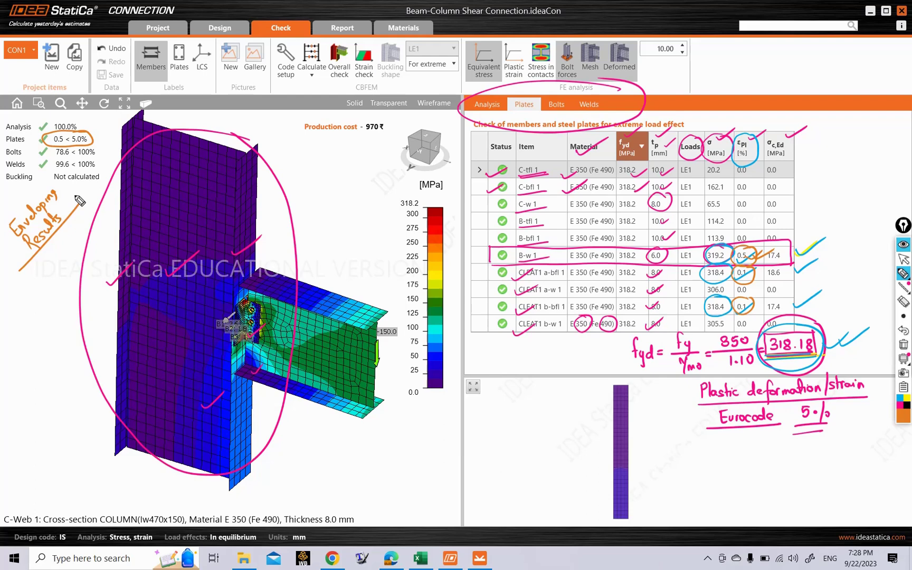
# Erase all pen annotations and show the bolt check results for the extreme load effect.
pyautogui.click(903, 344)
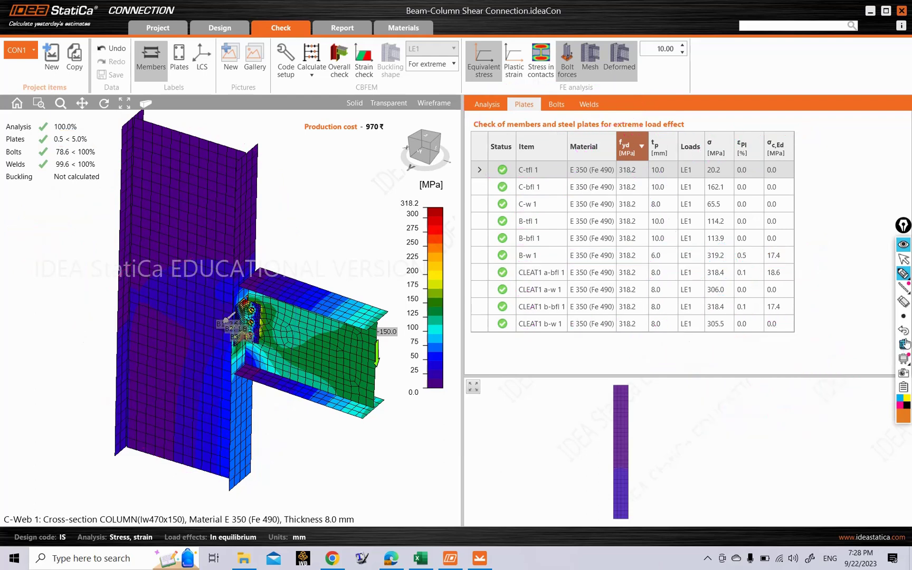
pyautogui.click(904, 260)
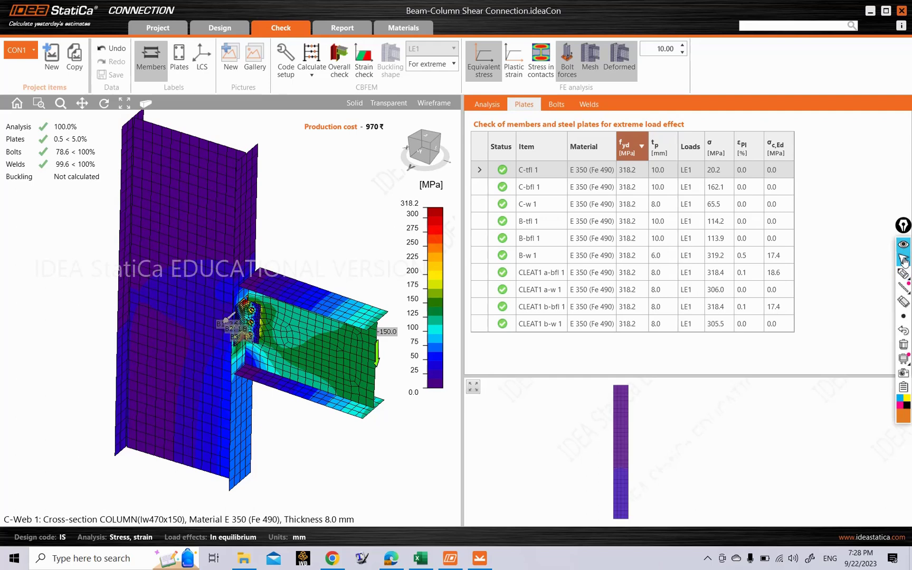
pyautogui.click(556, 103)
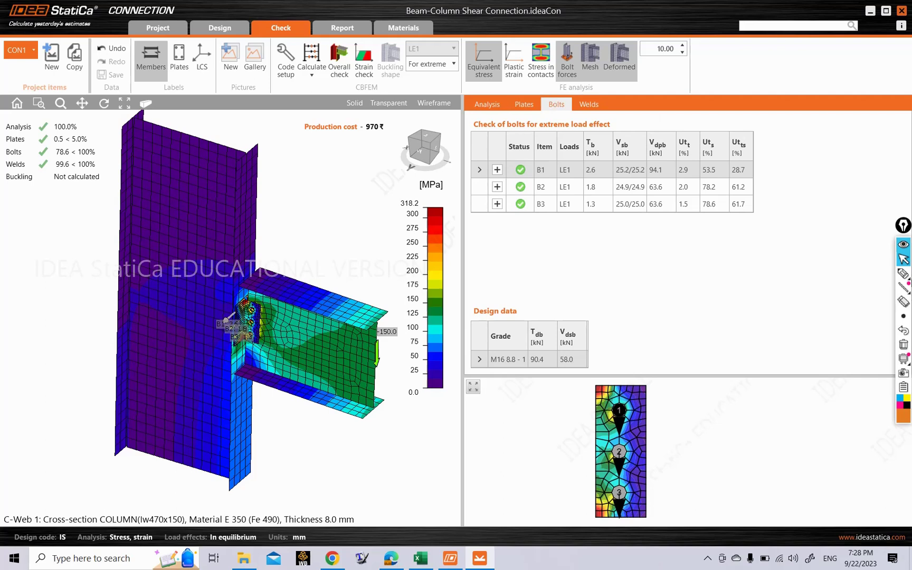
# In orange pen, frame the bolt layout picture and tick each of the three numbered bolts.
pyautogui.click(904, 273)
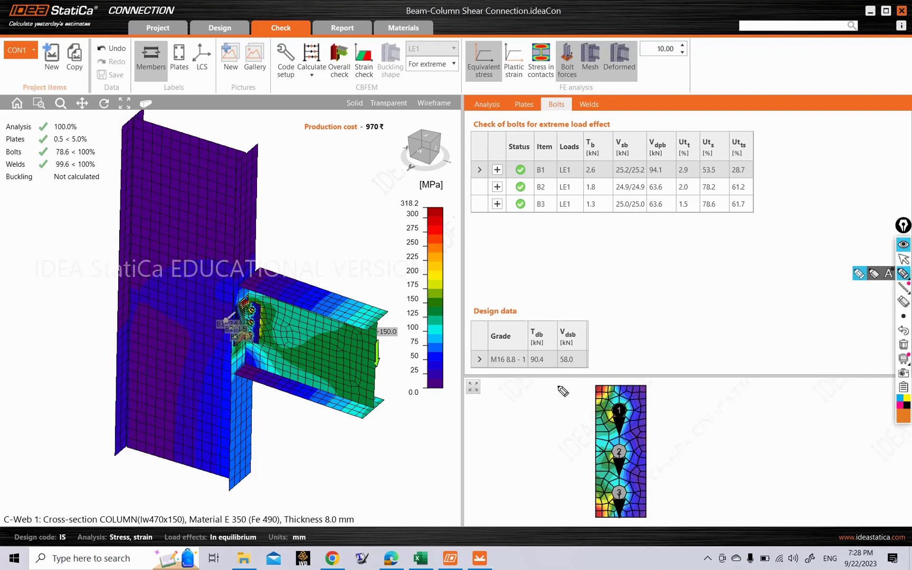
pyautogui.moveTo(559, 381)
pyautogui.mouseDown()
pyautogui.moveTo(564, 511)
pyautogui.moveTo(677, 375)
pyautogui.moveTo(691, 503)
pyautogui.mouseUp()
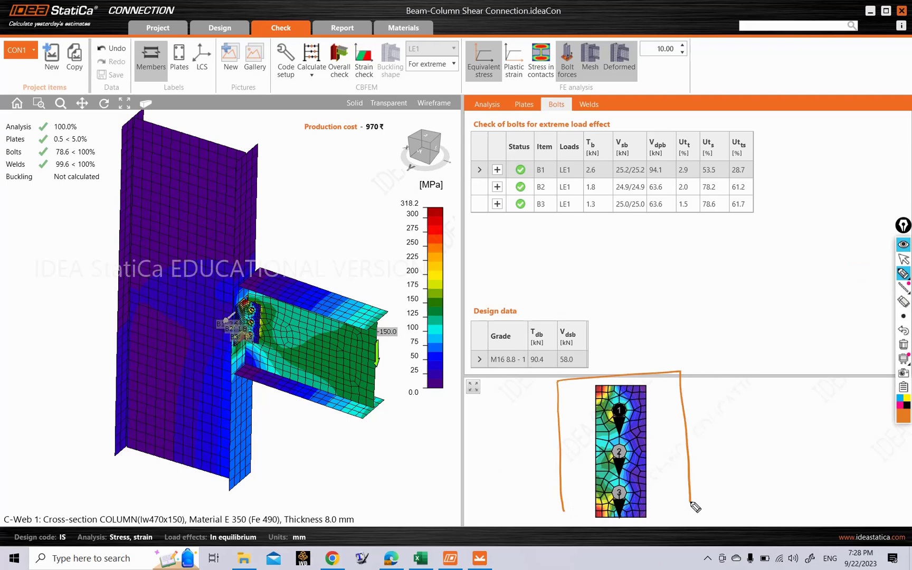
pyautogui.moveTo(563, 511)
pyautogui.mouseDown()
pyautogui.moveTo(592, 524)
pyautogui.moveTo(693, 522)
pyautogui.moveTo(691, 500)
pyautogui.mouseUp()
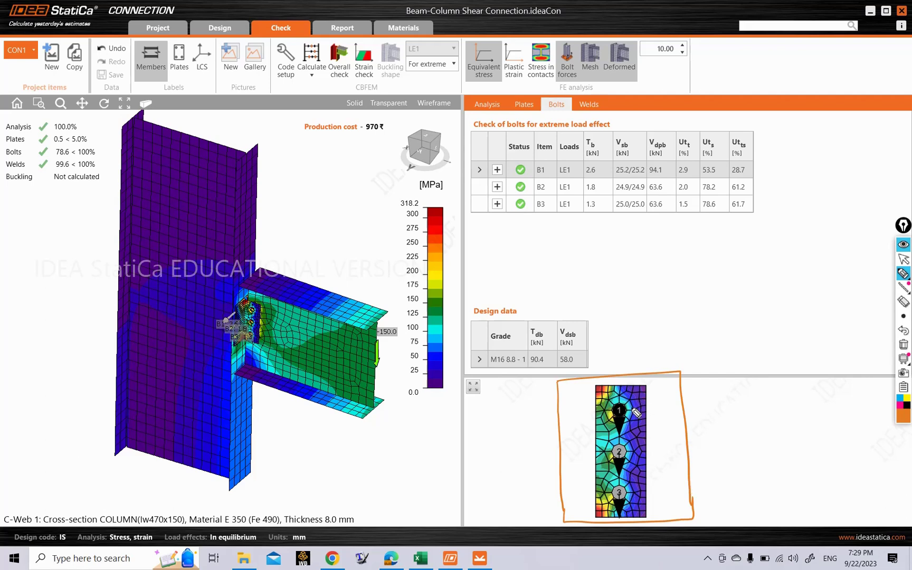
pyautogui.moveTo(632, 412); pyautogui.dragTo(664, 396)
pyautogui.moveTo(633, 454); pyautogui.dragTo(660, 437)
pyautogui.moveTo(633, 494); pyautogui.dragTo(672, 464)
# Examine the cleat's bolts up close in the 3D model and highlight B1, B2 and B3 in turn, finishing on B1.
pyautogui.click(903, 258)
pyautogui.scroll(6, 253, 324)
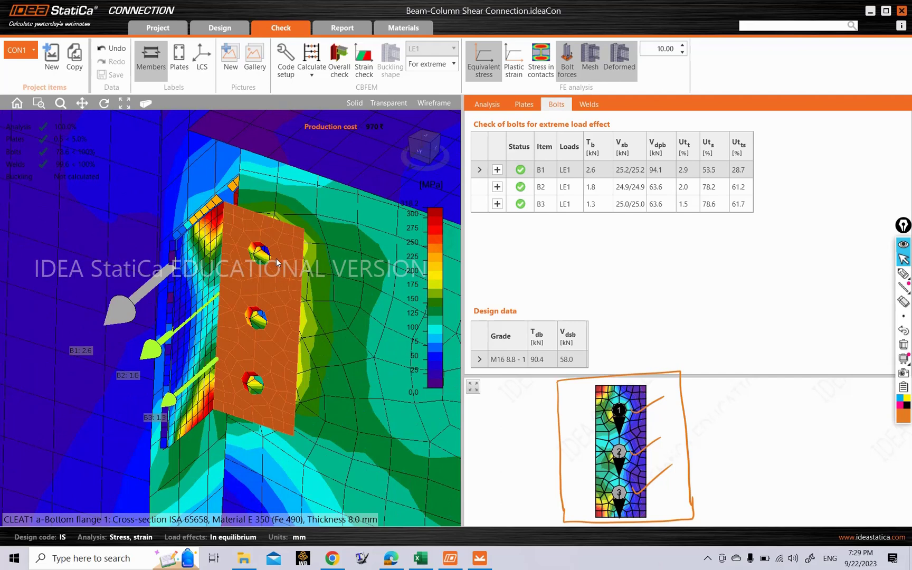
pyautogui.click(276, 258)
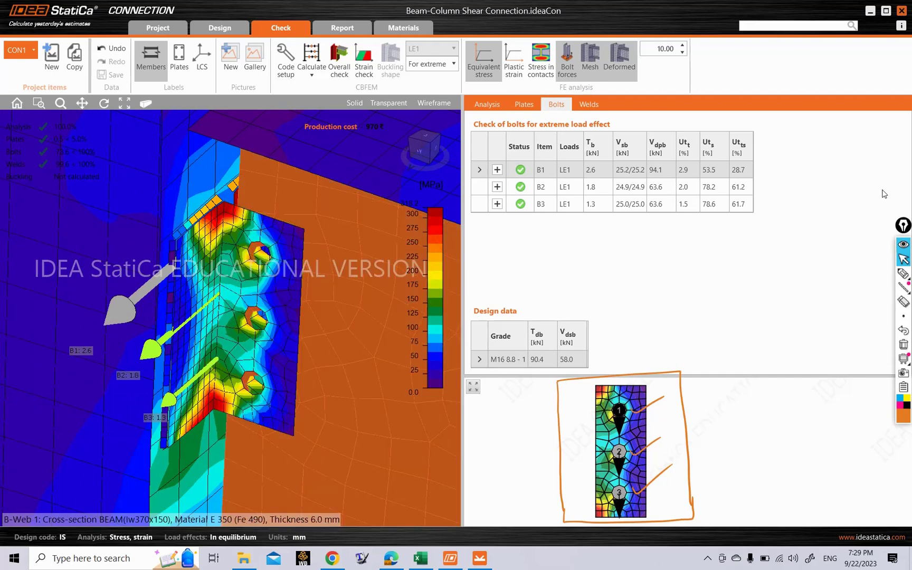
pyautogui.click(547, 169)
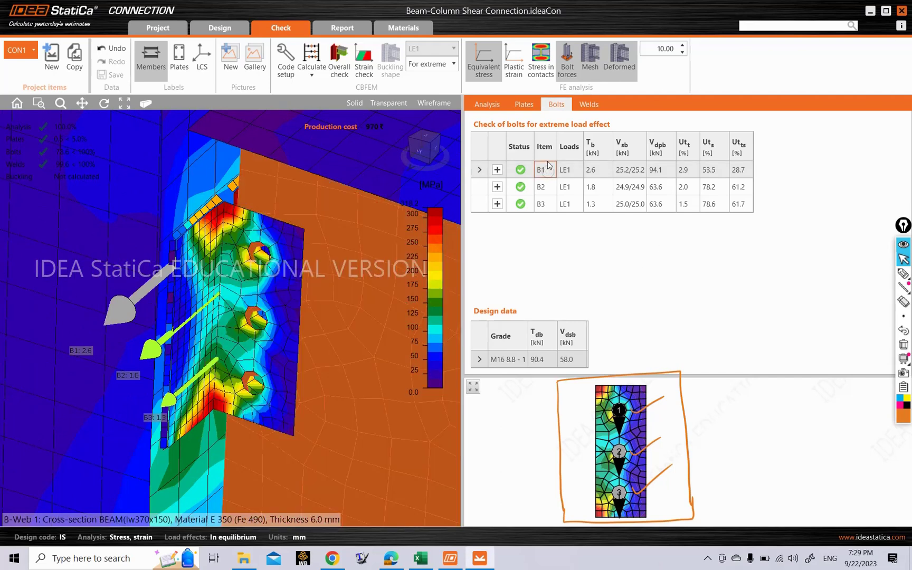
pyautogui.click(547, 185)
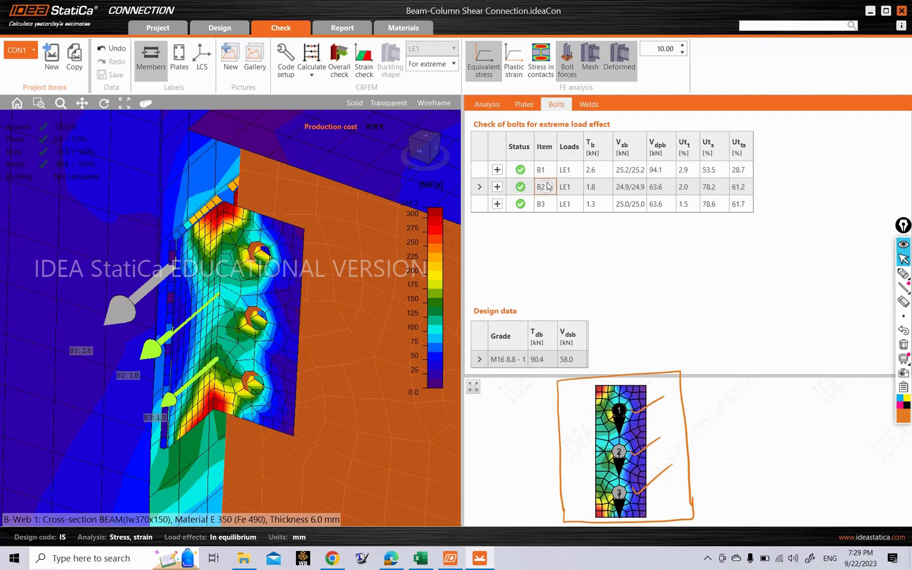
pyautogui.click(549, 200)
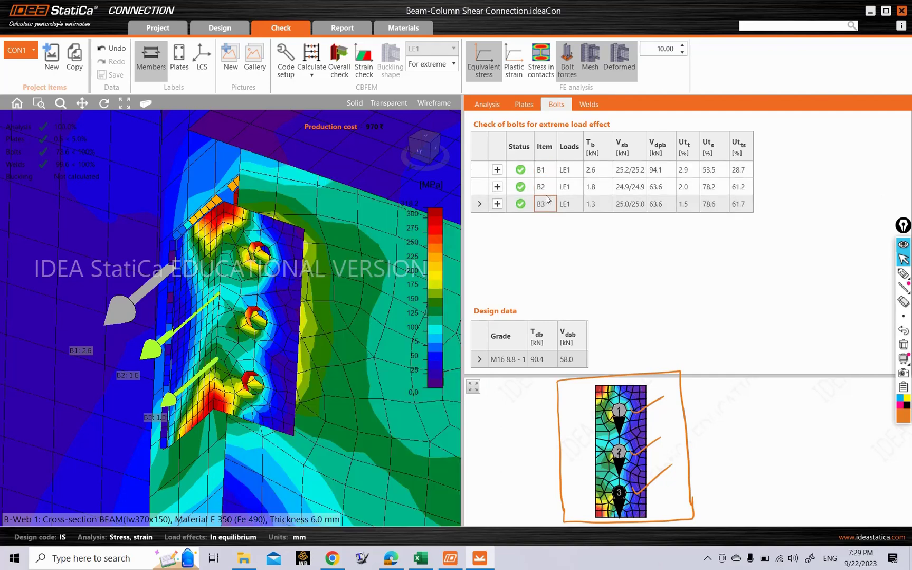
pyautogui.click(480, 168)
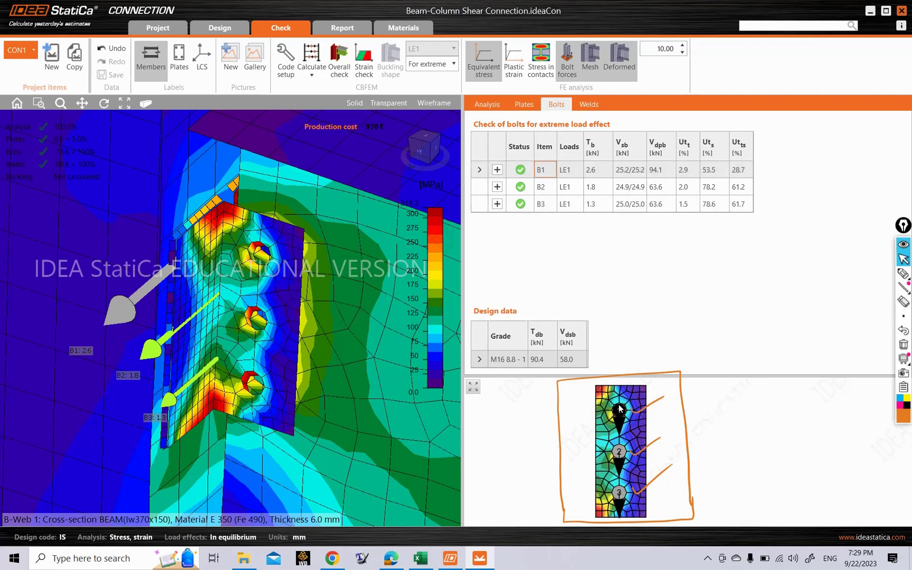
# Circle bolt 1 in the bolt layout picture and choose the second-smallest pen thickness.
pyautogui.click(904, 274)
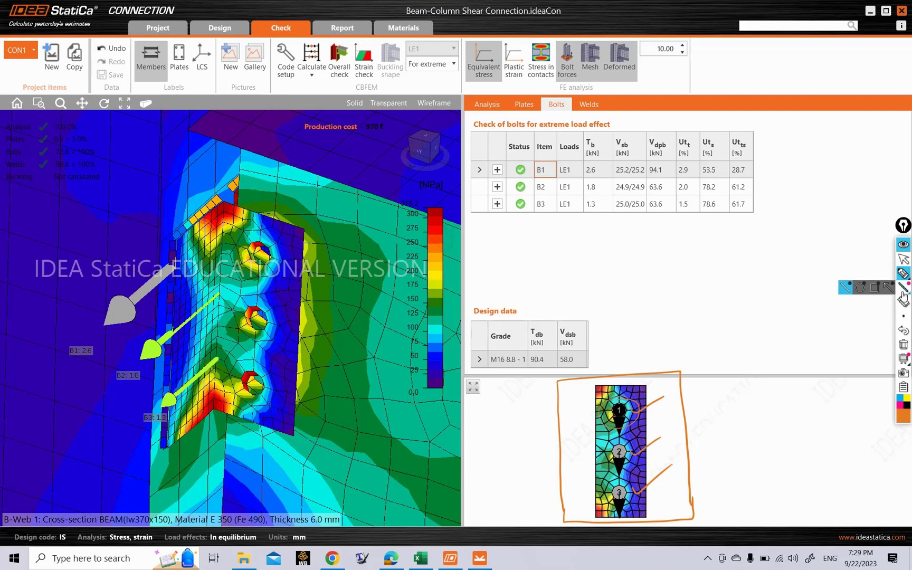
pyautogui.click(905, 317)
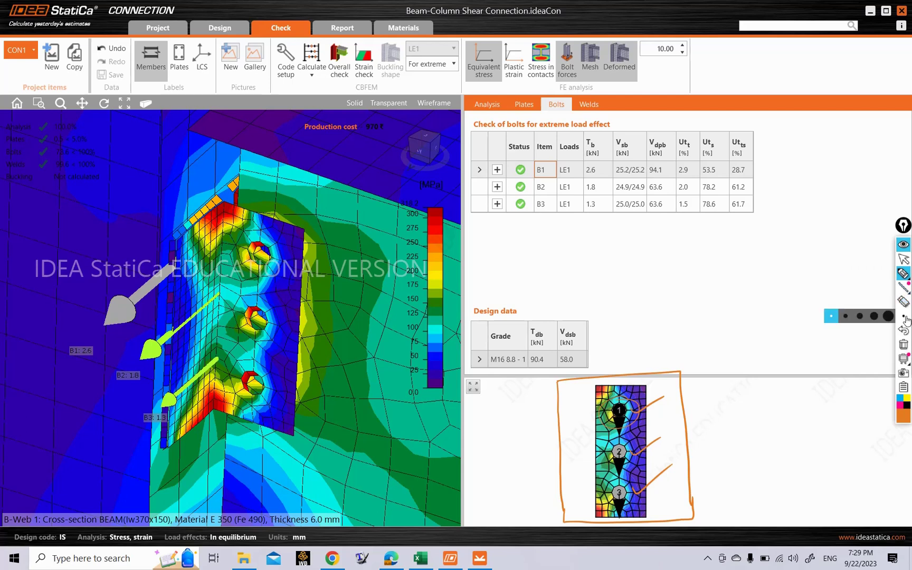
pyautogui.click(848, 318)
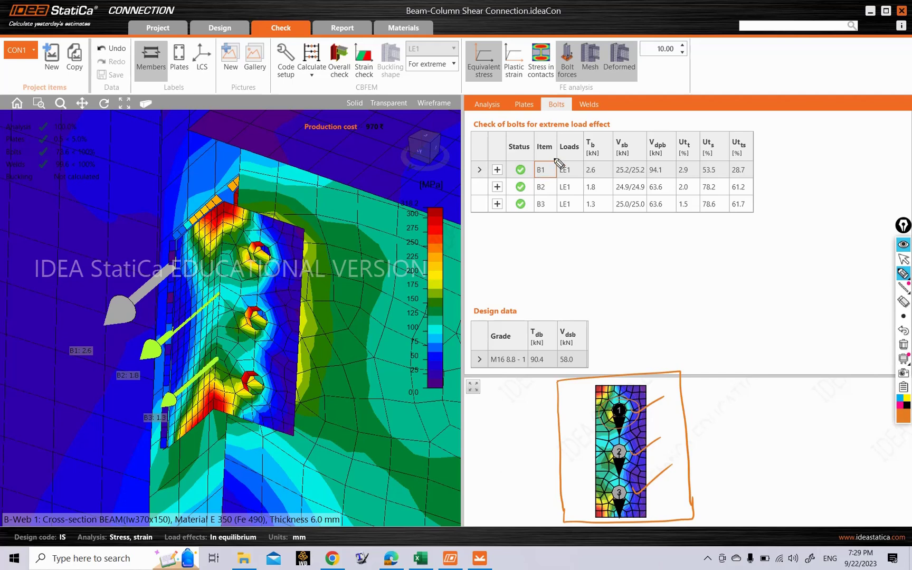
# Expand the detailed tension resistance check of bolt B1 and widen the results area.
pyautogui.click(903, 258)
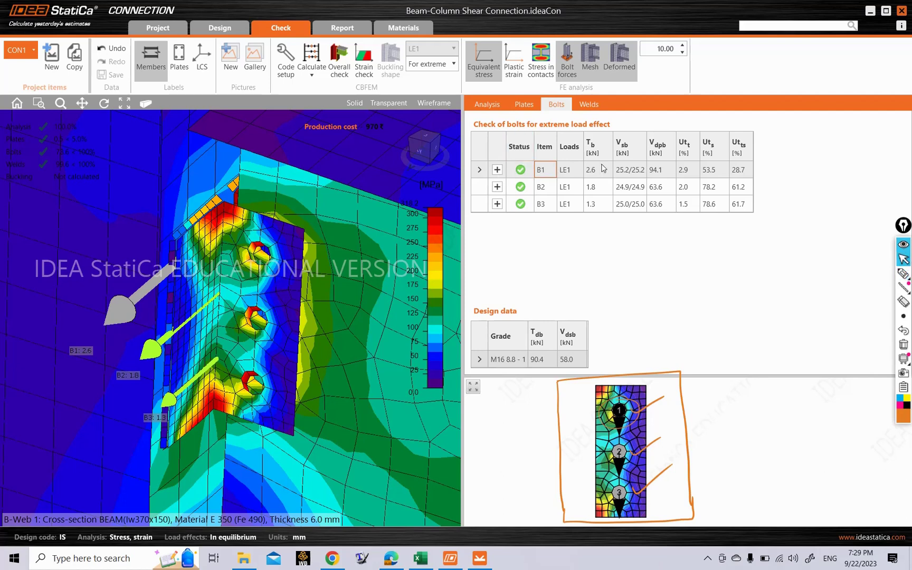
pyautogui.click(496, 170)
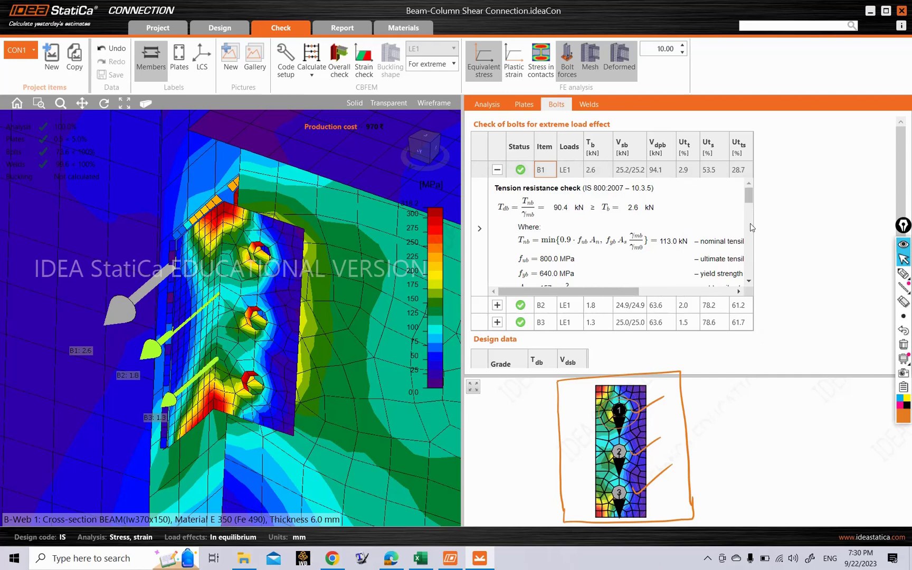
pyautogui.scroll(-3, 597, 228)
pyautogui.scroll(3, 607, 232)
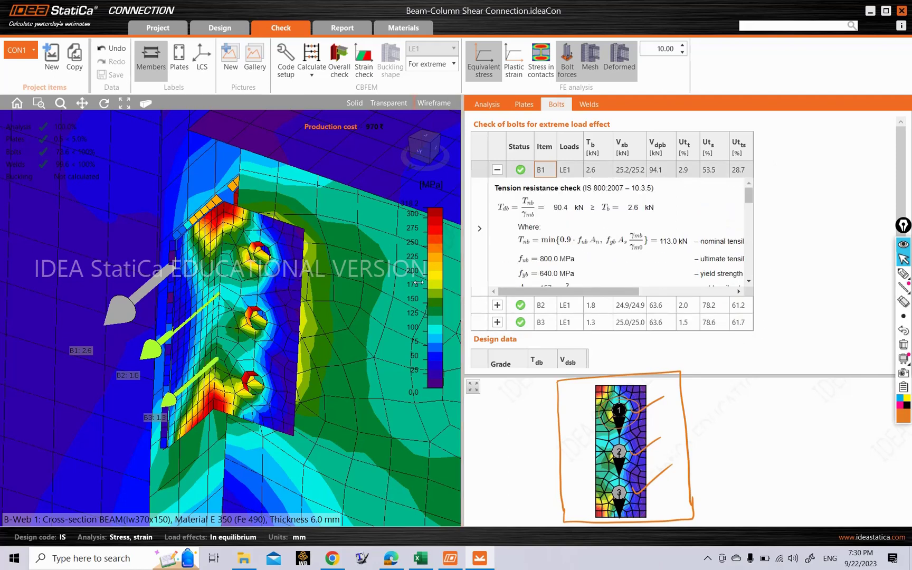
pyautogui.moveTo(373, 271); pyautogui.dragTo(372, 270)
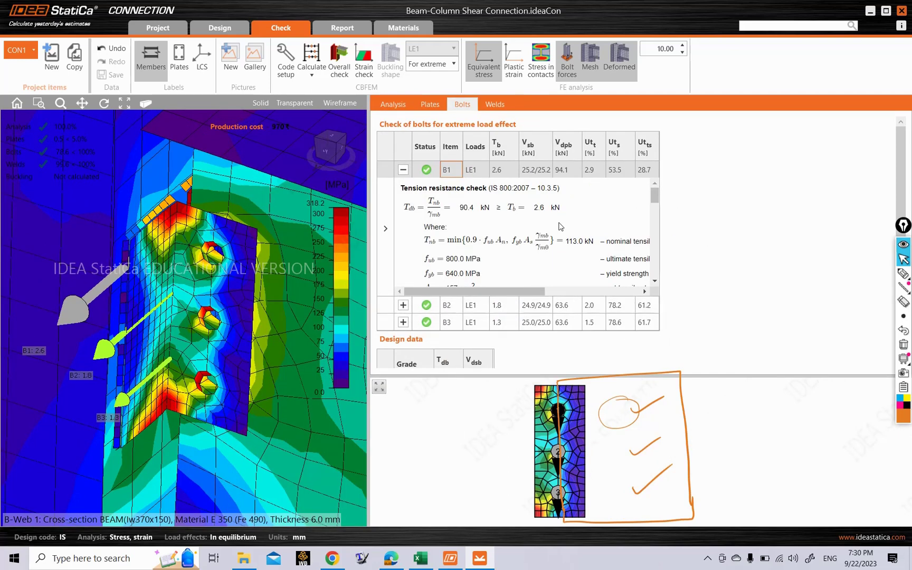
# Box B1's tension force with an arrow, circle the Tb heading and its value, and box B1's shear forces 25.2/25.2.
pyautogui.click(903, 274)
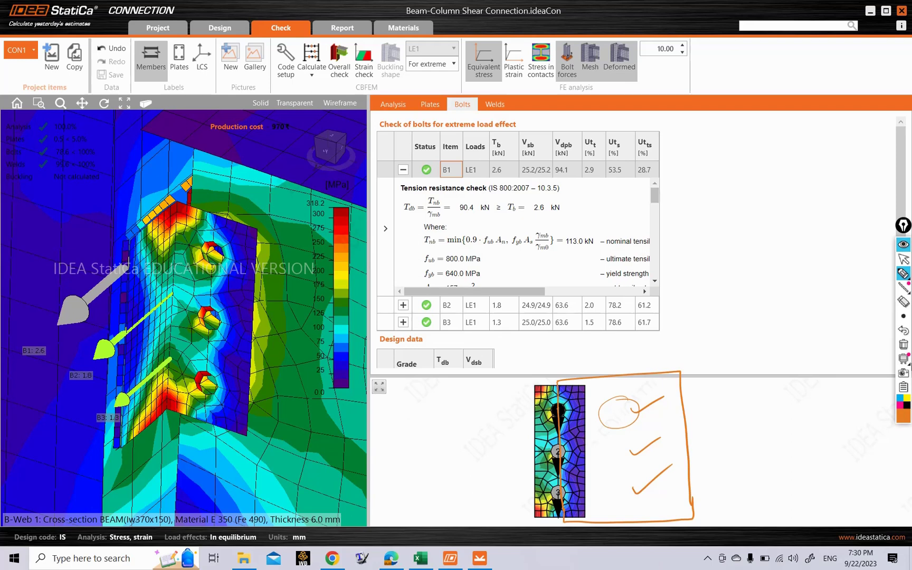
pyautogui.moveTo(513, 132)
pyautogui.mouseDown()
pyautogui.moveTo(493, 190)
pyautogui.moveTo(512, 182)
pyautogui.moveTo(511, 138)
pyautogui.moveTo(530, 132)
pyautogui.moveTo(527, 124)
pyautogui.mouseUp()
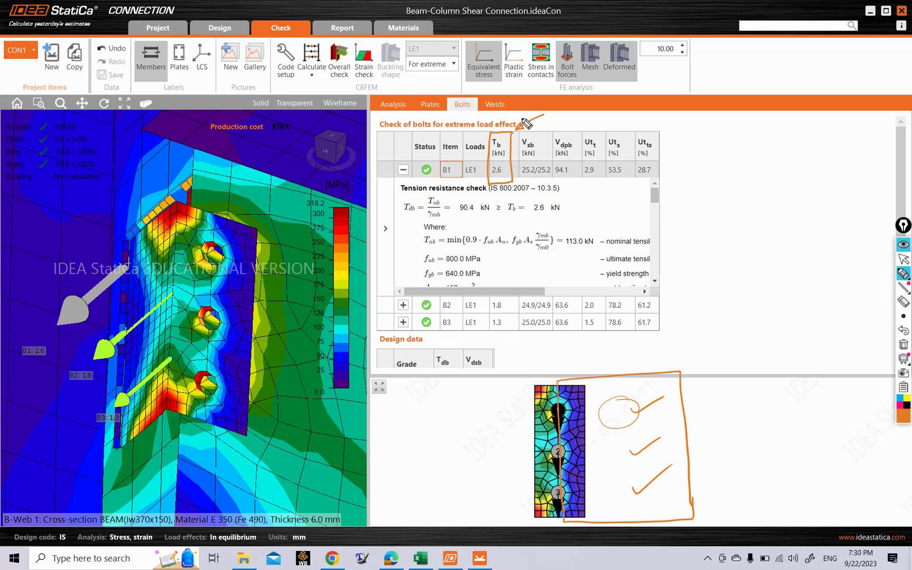
pyautogui.moveTo(501, 134)
pyautogui.mouseDown()
pyautogui.moveTo(494, 163)
pyautogui.moveTo(483, 132)
pyautogui.mouseUp()
pyautogui.moveTo(504, 170)
pyautogui.mouseDown()
pyautogui.moveTo(493, 181)
pyautogui.moveTo(506, 163)
pyautogui.mouseUp()
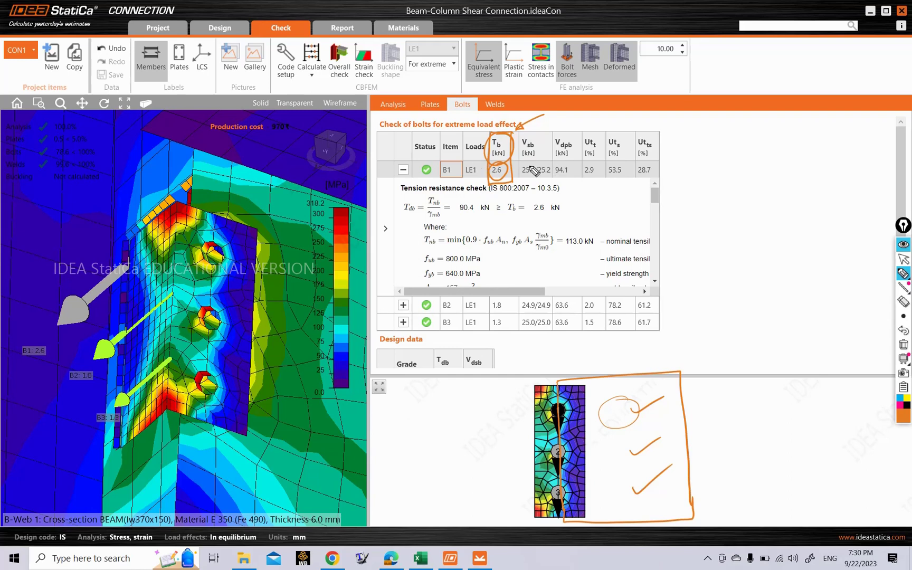
pyautogui.moveTo(524, 167)
pyautogui.mouseDown()
pyautogui.moveTo(553, 182)
pyautogui.moveTo(525, 181)
pyautogui.moveTo(523, 161)
pyautogui.mouseUp()
# Handwrite the load "150 kN" beside the bolt table, underline it and draw a box around it.
pyautogui.moveTo(705, 128)
pyautogui.mouseDown()
pyautogui.moveTo(727, 136)
pyautogui.moveTo(756, 130)
pyautogui.mouseUp()
pyautogui.moveTo(687, 155); pyautogui.dragTo(767, 144)
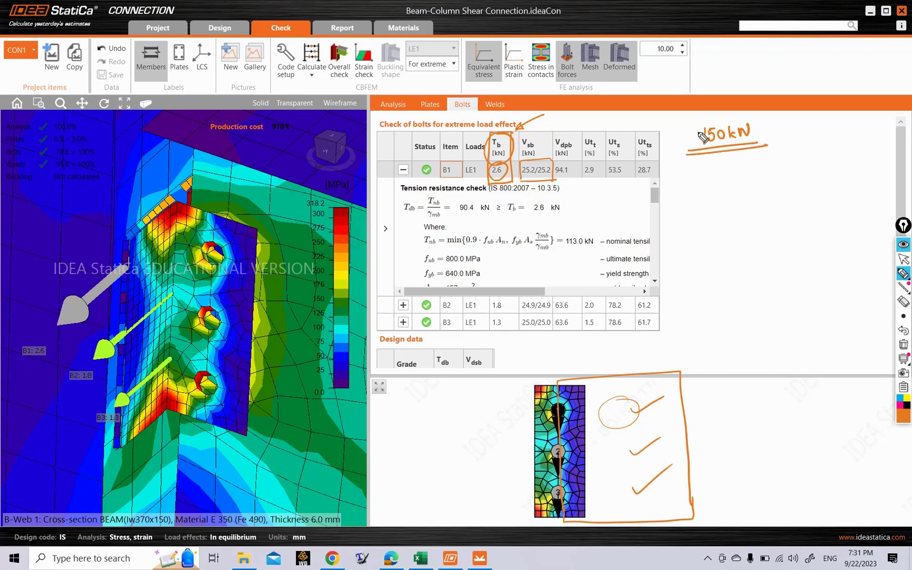
pyautogui.moveTo(687, 127)
pyautogui.mouseDown()
pyautogui.moveTo(689, 154)
pyautogui.moveTo(755, 117)
pyautogui.moveTo(767, 143)
pyautogui.mouseUp()
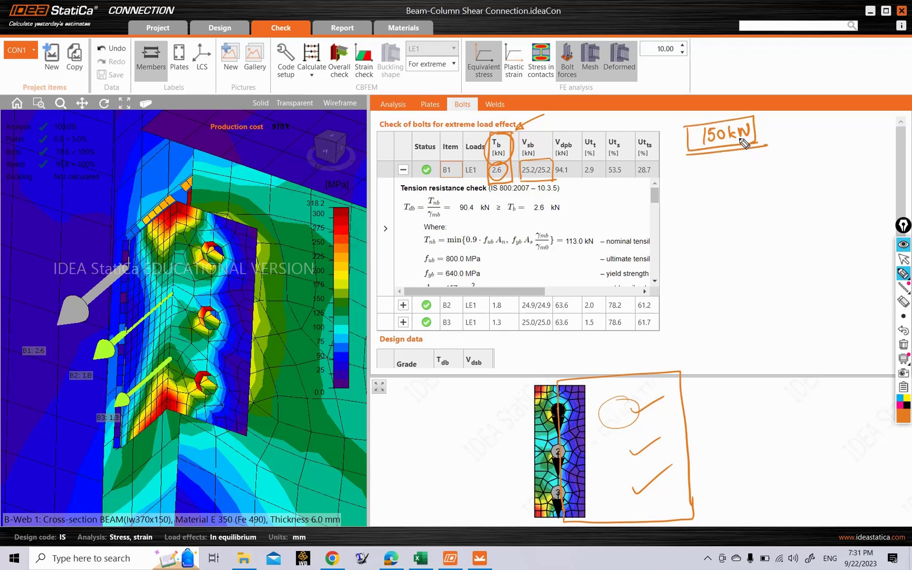
# Handwrite the per-bolt shear calculation "150/3 = 50 kN" below the boxed load and circle 50 kN.
pyautogui.moveTo(717, 164)
pyautogui.mouseDown()
pyautogui.moveTo(719, 178)
pyautogui.moveTo(736, 167)
pyautogui.mouseUp()
pyautogui.moveTo(704, 182)
pyautogui.mouseDown()
pyautogui.moveTo(742, 179)
pyautogui.moveTo(727, 195)
pyautogui.moveTo(754, 179)
pyautogui.mouseUp()
pyautogui.moveTo(746, 184); pyautogui.dragTo(780, 171)
pyautogui.moveTo(790, 166); pyautogui.dragTo(796, 179)
pyautogui.moveTo(798, 180)
pyautogui.mouseDown()
pyautogui.moveTo(806, 167)
pyautogui.moveTo(806, 178)
pyautogui.mouseUp()
pyautogui.moveTo(811, 157)
pyautogui.mouseDown()
pyautogui.moveTo(803, 189)
pyautogui.moveTo(772, 195)
pyautogui.mouseUp()
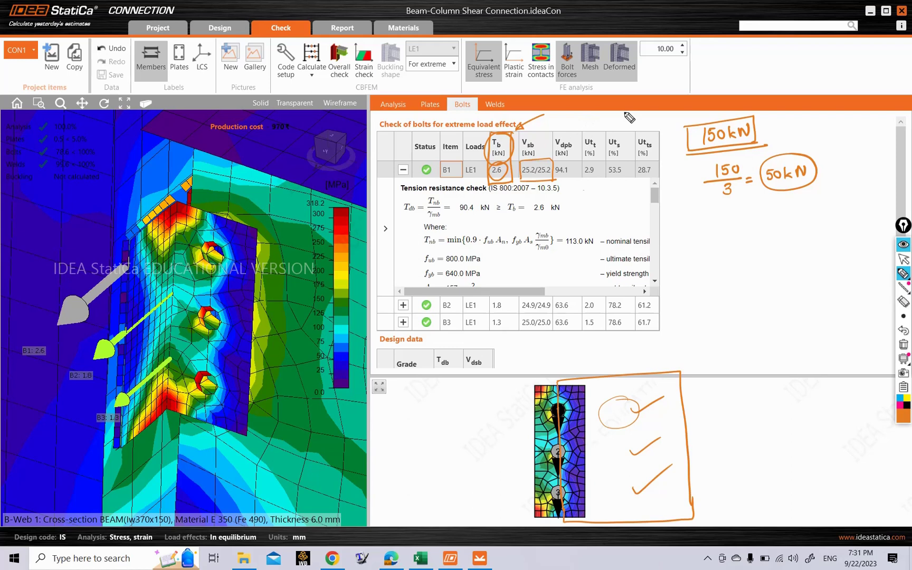
# Draw an arrow to B1's shear forces and handwrite the sum "25.2 + 25.2 = 50.4" with the total underlined.
pyautogui.moveTo(561, 186); pyautogui.dragTo(742, 217)
pyautogui.moveTo(570, 184); pyautogui.dragTo(562, 190)
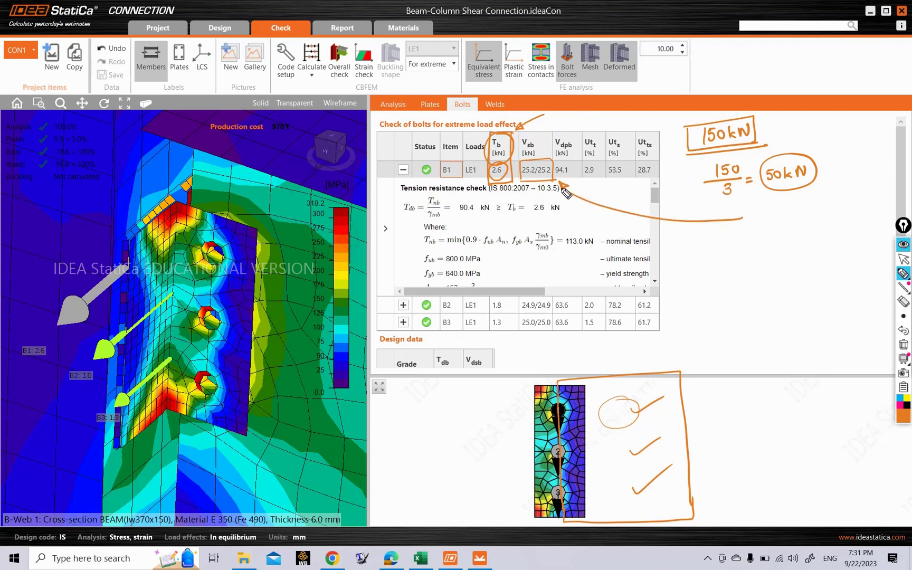
pyautogui.moveTo(756, 211)
pyautogui.mouseDown()
pyautogui.moveTo(769, 220)
pyautogui.moveTo(801, 213)
pyautogui.mouseUp()
pyautogui.click(775, 214)
pyautogui.moveTo(797, 209)
pyautogui.mouseDown()
pyautogui.moveTo(796, 219)
pyautogui.moveTo(859, 220)
pyautogui.moveTo(871, 211)
pyautogui.mouseUp()
pyautogui.click(827, 215)
pyautogui.moveTo(862, 217); pyautogui.dragTo(885, 215)
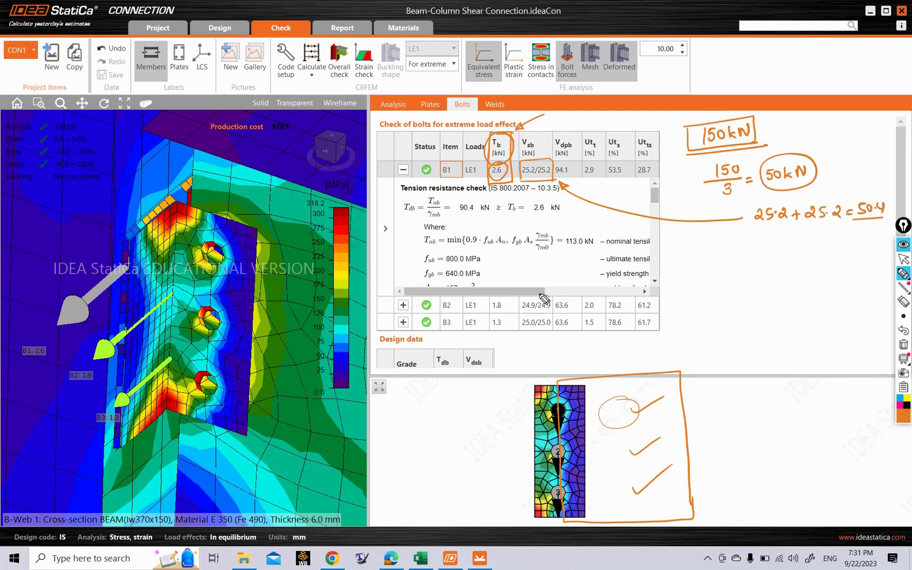
# Circle the shear forces of B2 and B3, and handwrite "24.9 + 24.9 = 49.8" beside a leader line from B2.
pyautogui.moveTo(544, 300)
pyautogui.mouseDown()
pyautogui.moveTo(554, 303)
pyautogui.moveTo(554, 320)
pyautogui.moveTo(549, 315)
pyautogui.moveTo(693, 278)
pyautogui.moveTo(749, 276)
pyautogui.mouseUp()
pyautogui.click(724, 277)
pyautogui.moveTo(743, 271)
pyautogui.mouseDown()
pyautogui.moveTo(743, 281)
pyautogui.moveTo(800, 271)
pyautogui.mouseUp()
pyautogui.click(776, 276)
pyautogui.moveTo(793, 276); pyautogui.dragTo(831, 275)
pyautogui.click(824, 274)
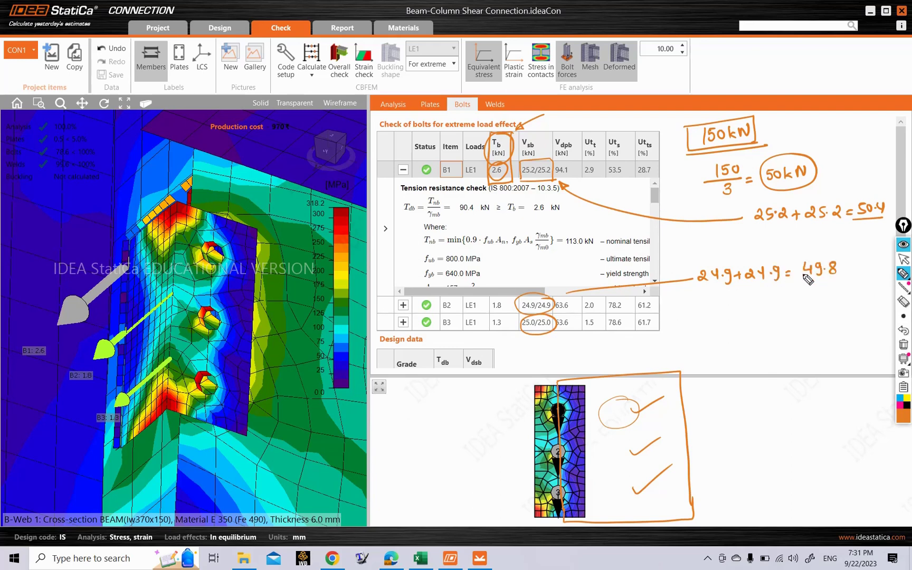
# Draw a leader line from B3's shear forces to a handwritten and circled "= 50".
pyautogui.moveTo(544, 336)
pyautogui.mouseDown()
pyautogui.moveTo(560, 350)
pyautogui.moveTo(755, 319)
pyautogui.mouseUp()
pyautogui.moveTo(749, 323); pyautogui.dragTo(755, 321)
pyautogui.moveTo(780, 311)
pyautogui.mouseDown()
pyautogui.moveTo(787, 318)
pyautogui.moveTo(768, 300)
pyautogui.mouseUp()
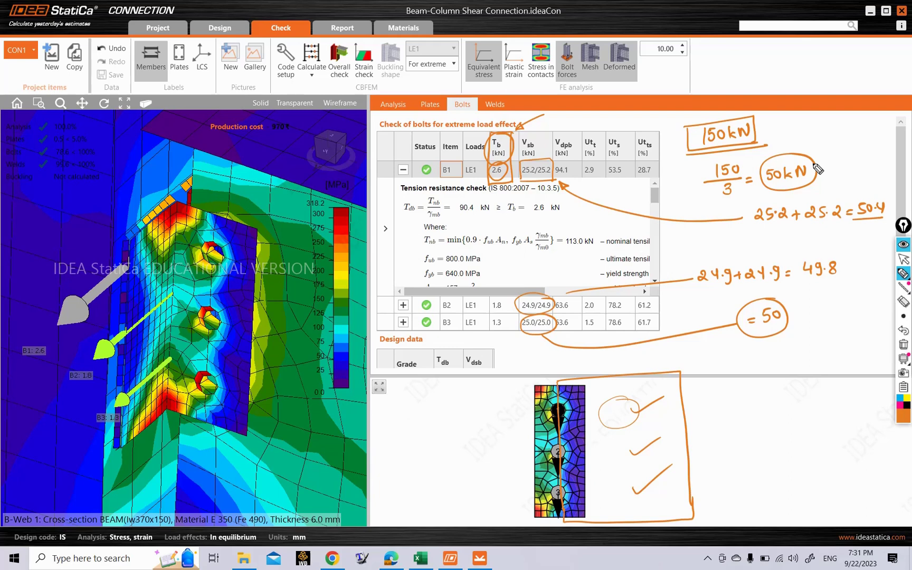
# Underline the 50 kN result for comparison and circle the bolt shear totals 50.4, 49.8 and 50.
pyautogui.moveTo(761, 194); pyautogui.dragTo(818, 186)
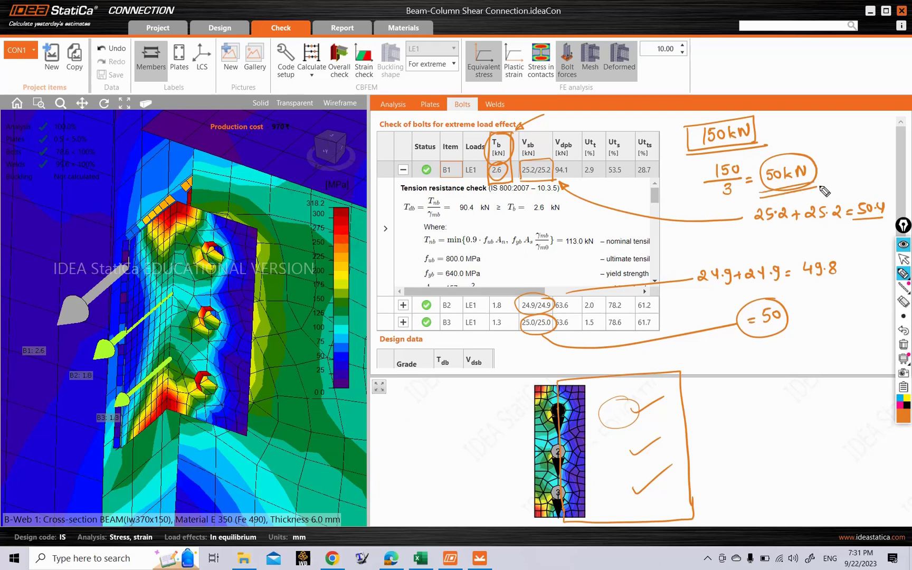
pyautogui.moveTo(877, 196)
pyautogui.mouseDown()
pyautogui.moveTo(897, 219)
pyautogui.moveTo(868, 196)
pyautogui.mouseUp()
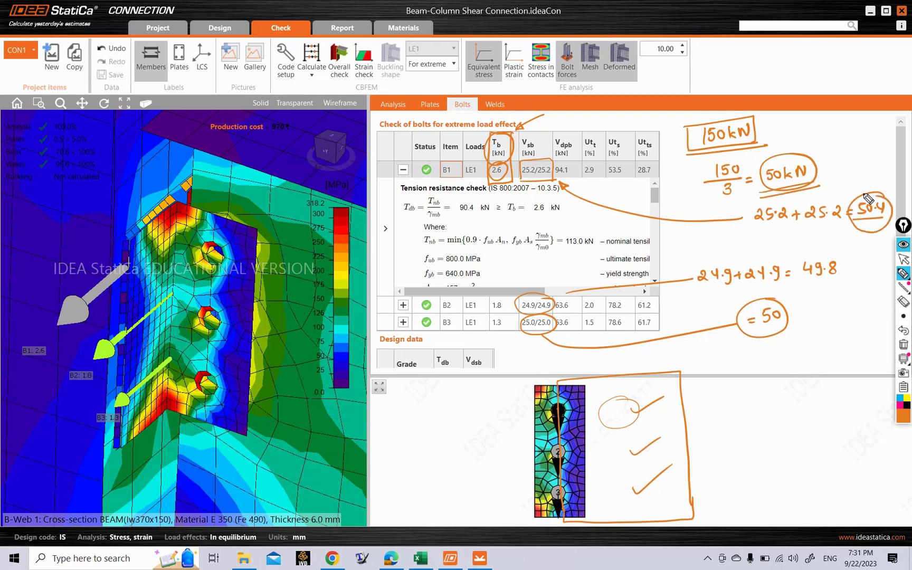
pyautogui.moveTo(833, 256)
pyautogui.mouseDown()
pyautogui.moveTo(808, 253)
pyautogui.moveTo(811, 263)
pyautogui.mouseUp()
pyautogui.moveTo(778, 309)
pyautogui.mouseDown()
pyautogui.moveTo(750, 333)
pyautogui.moveTo(745, 305)
pyautogui.mouseUp()
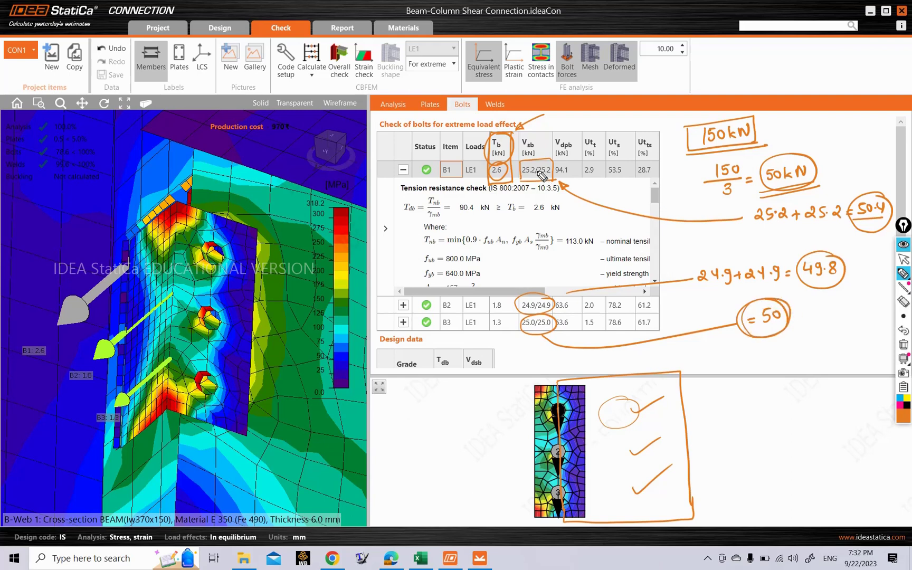
# Handwrite "25.2/25.2" beside the boxed load, underline and box it, stress its dividing stroke, and re-circle 50.4.
pyautogui.moveTo(790, 126)
pyautogui.mouseDown()
pyautogui.moveTo(798, 135)
pyautogui.moveTo(872, 139)
pyautogui.mouseUp()
pyautogui.moveTo(790, 151); pyautogui.dragTo(880, 144)
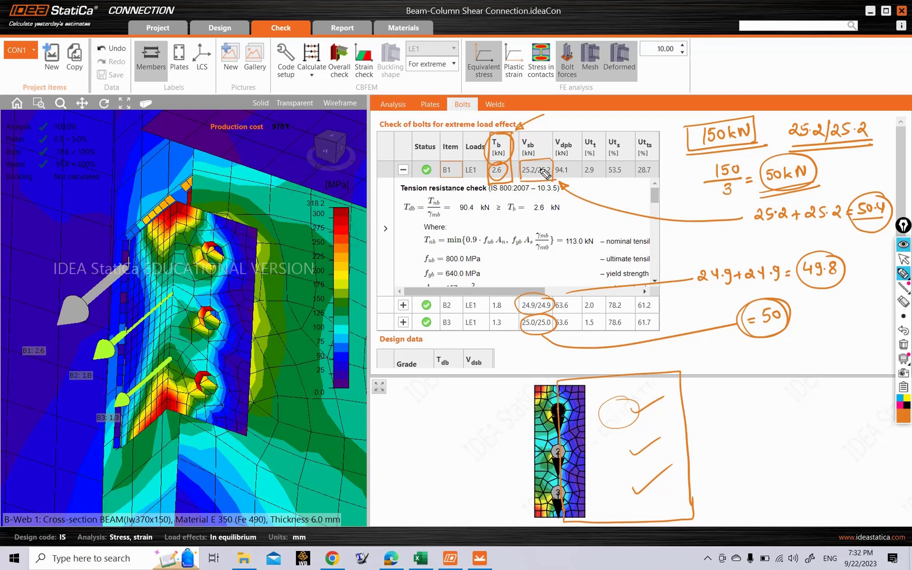
pyautogui.moveTo(884, 198)
pyautogui.mouseDown()
pyautogui.moveTo(888, 207)
pyautogui.moveTo(883, 198)
pyautogui.mouseUp()
pyautogui.moveTo(789, 147); pyautogui.dragTo(870, 139)
pyautogui.moveTo(785, 151); pyautogui.dragTo(875, 145)
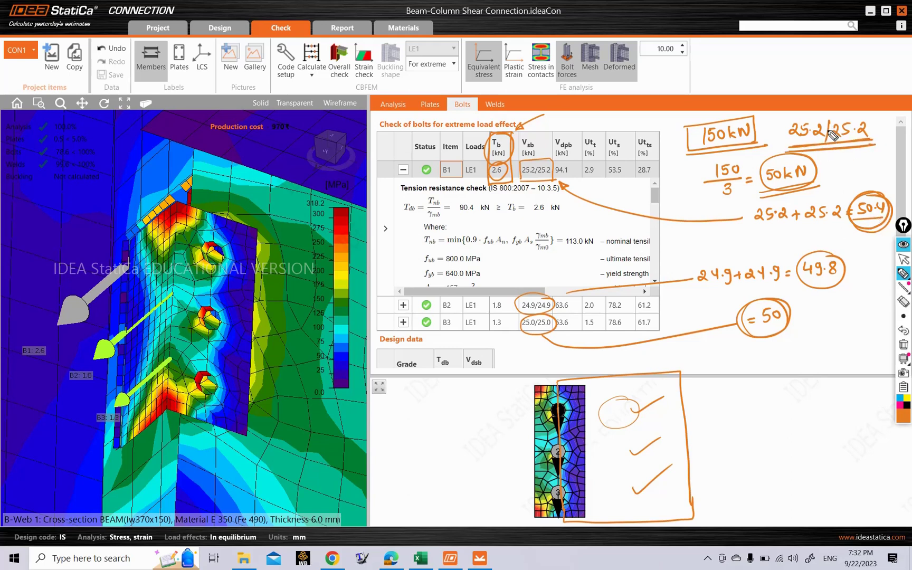
pyautogui.moveTo(832, 119); pyautogui.dragTo(829, 156)
pyautogui.moveTo(790, 127); pyautogui.dragTo(870, 147)
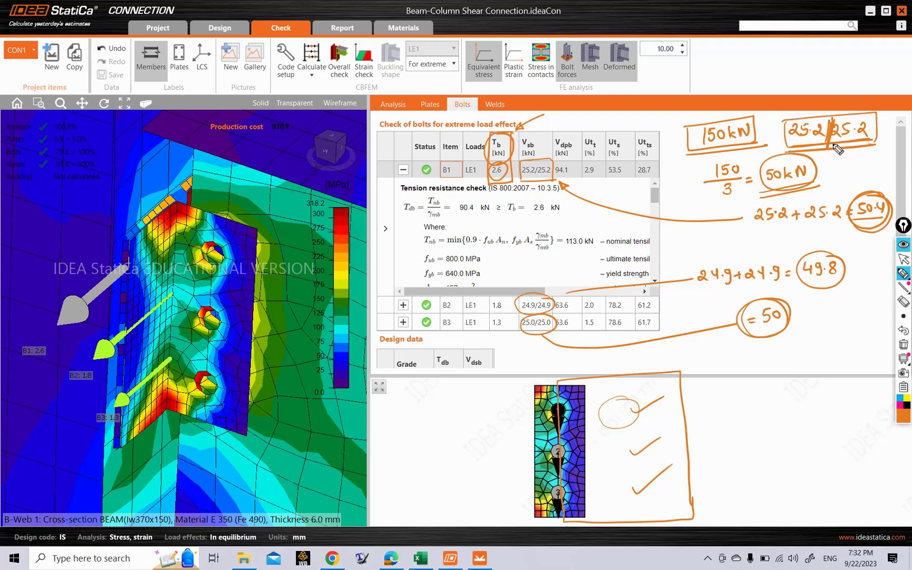
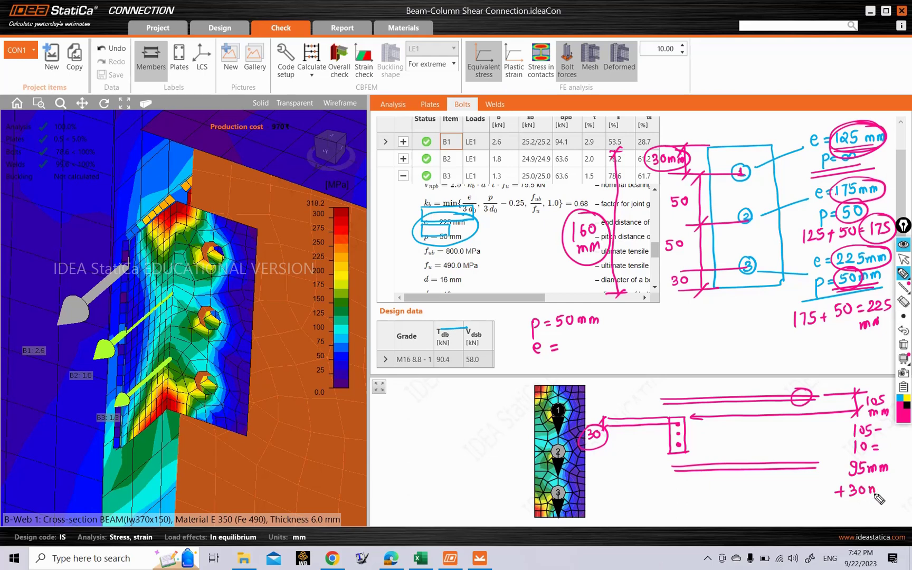
# Total the handwritten 95 mm + 30 mm as a circled 125 mm, and mark bolt 1's end distance and the sketched upper flange line.
pyautogui.moveTo(820, 504); pyautogui.dragTo(903, 500)
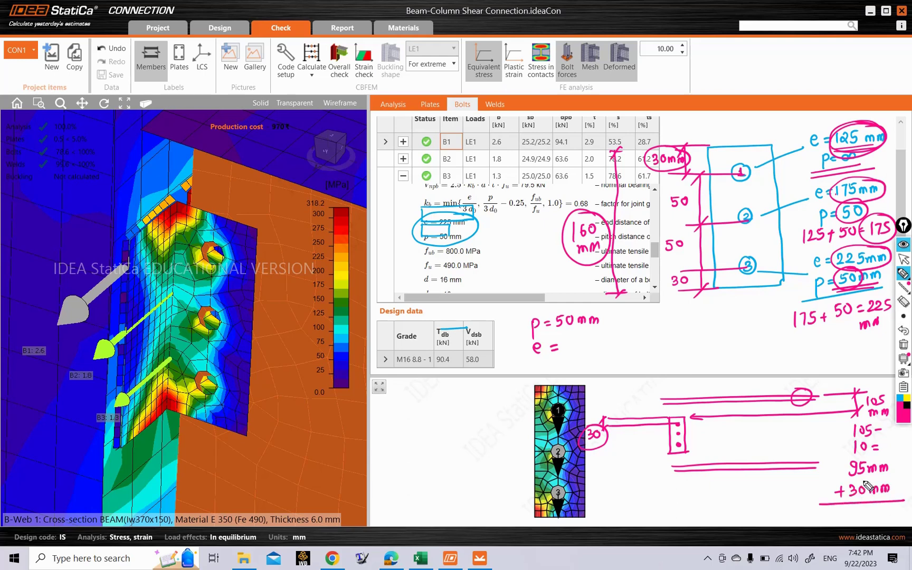
pyautogui.moveTo(843, 511)
pyautogui.mouseDown()
pyautogui.moveTo(887, 520)
pyautogui.moveTo(833, 523)
pyautogui.moveTo(851, 499)
pyautogui.mouseUp()
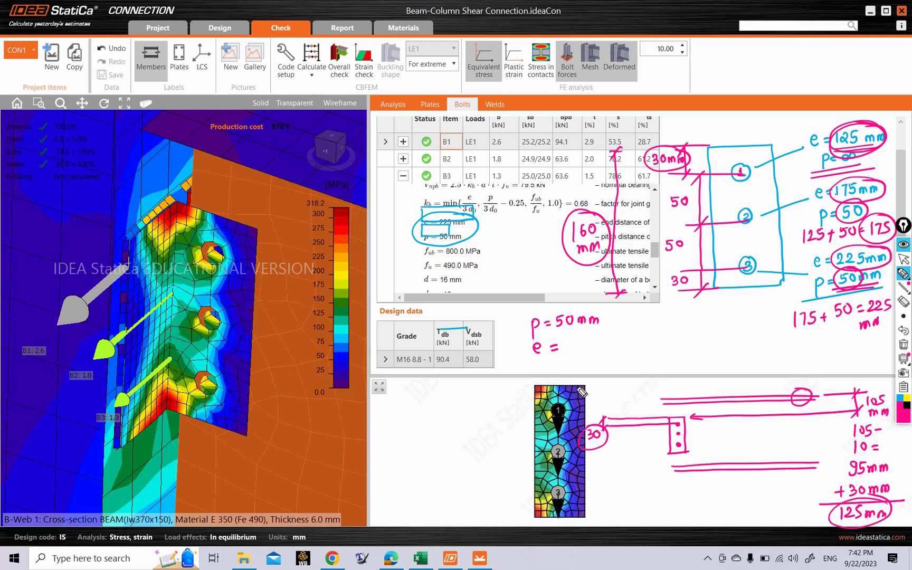
pyautogui.moveTo(507, 385)
pyautogui.mouseDown()
pyautogui.moveTo(534, 386)
pyautogui.moveTo(552, 411)
pyautogui.moveTo(575, 411)
pyautogui.moveTo(515, 416)
pyautogui.moveTo(522, 384)
pyautogui.mouseUp()
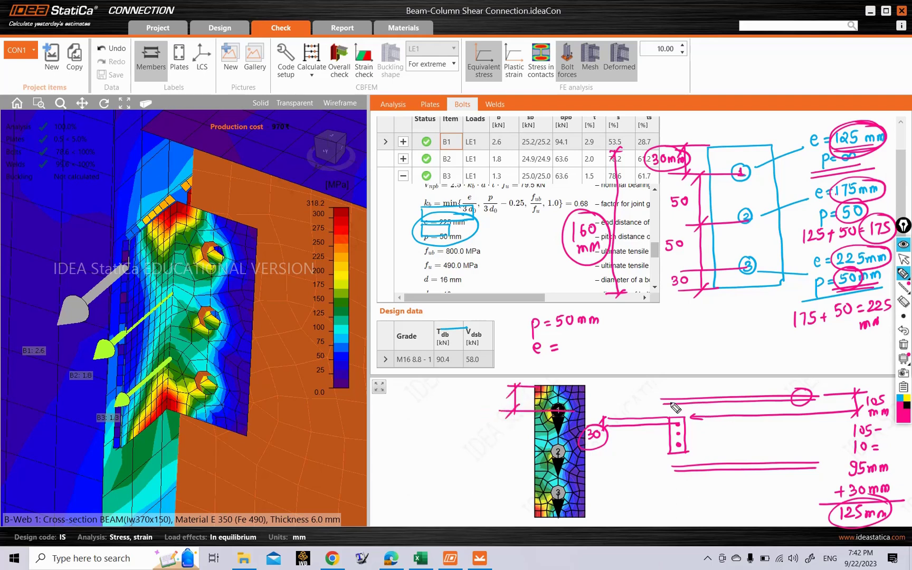
pyautogui.moveTo(672, 403); pyautogui.dragTo(817, 402)
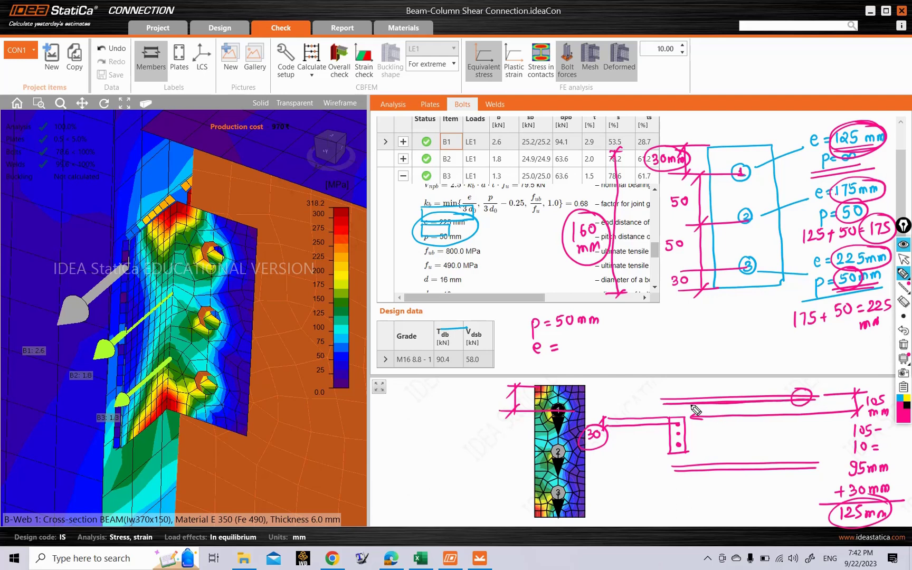
pyautogui.moveTo(647, 405)
pyautogui.mouseDown()
pyautogui.moveTo(637, 404)
pyautogui.moveTo(670, 405)
pyautogui.mouseUp()
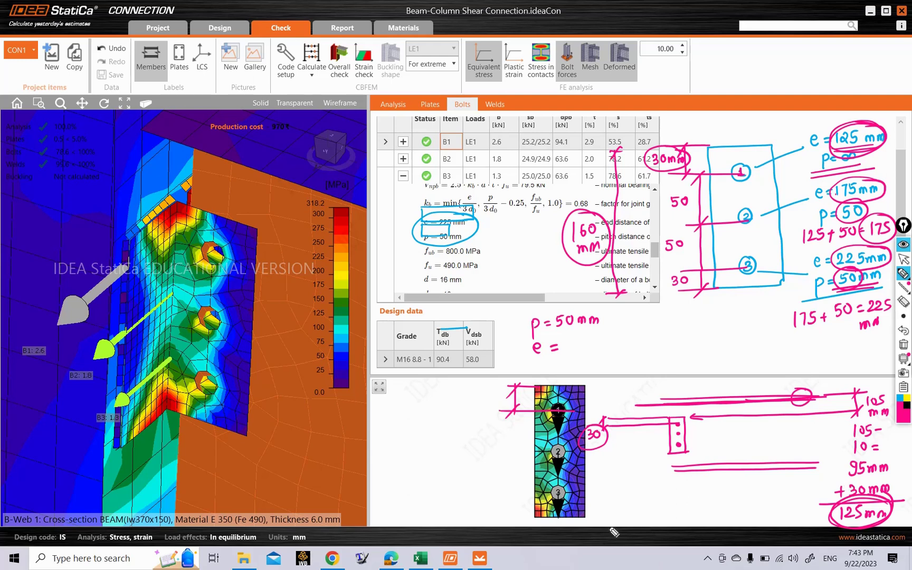
# Switch to the IS 800 (2007) PDF in Edge and underline the 10.2.4 heading and the edge distance definition in 10.2.4.1.
pyautogui.click(903, 258)
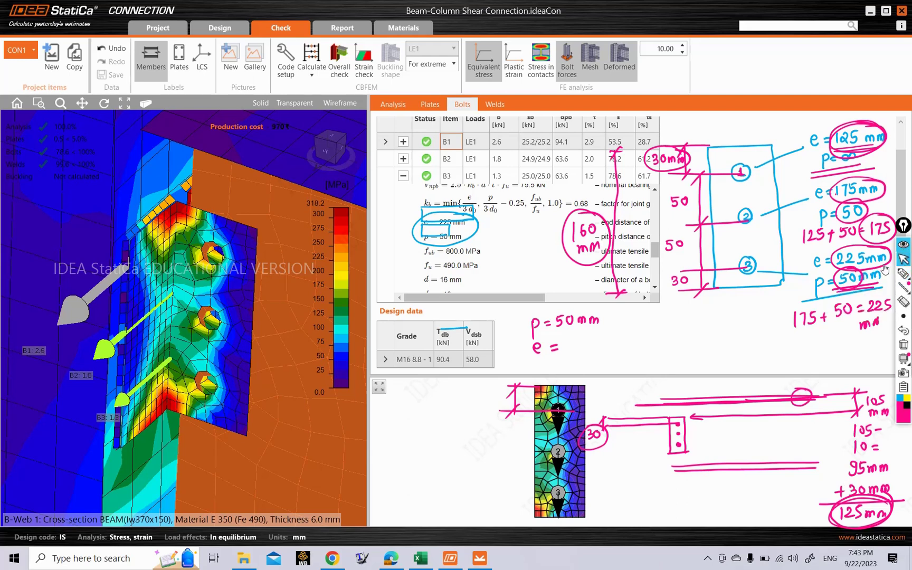
pyautogui.click(388, 558)
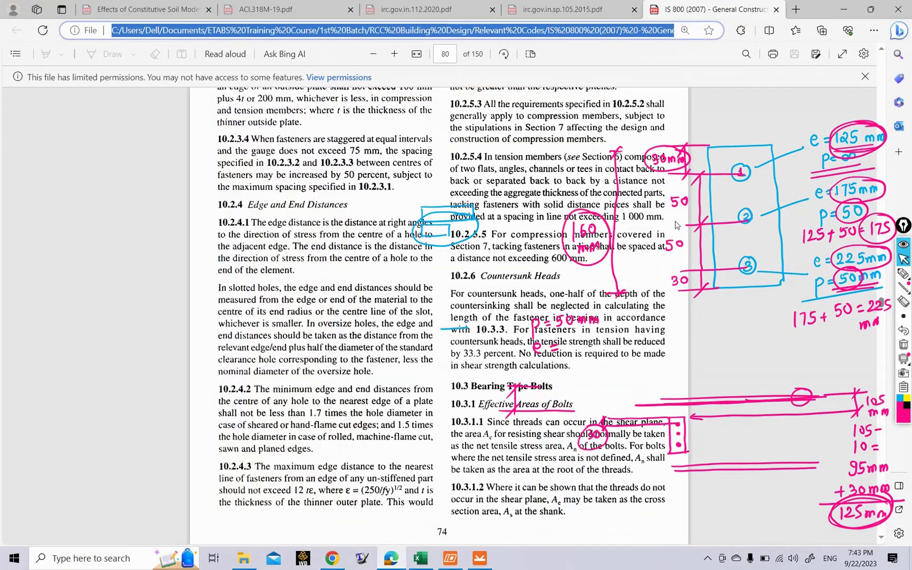
pyautogui.click(903, 274)
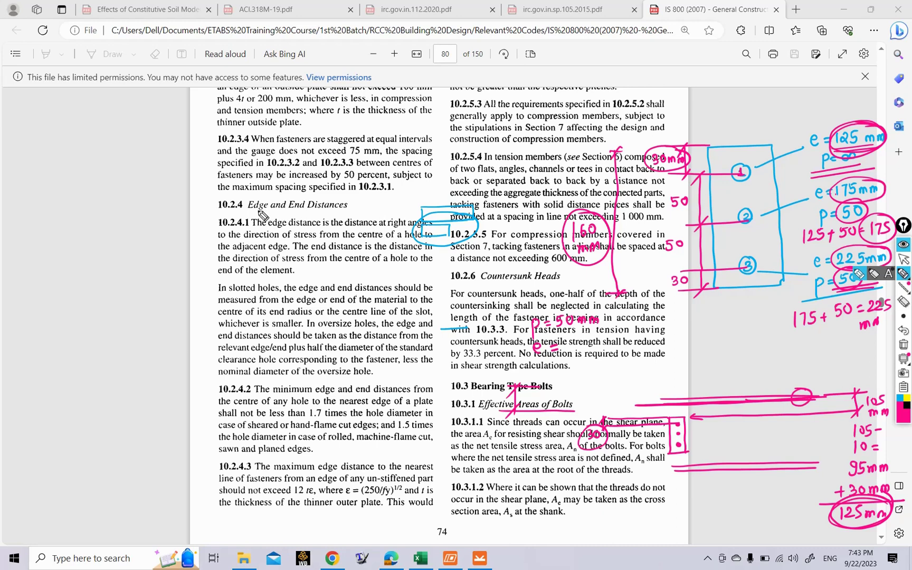
pyautogui.moveTo(235, 214); pyautogui.dragTo(359, 211)
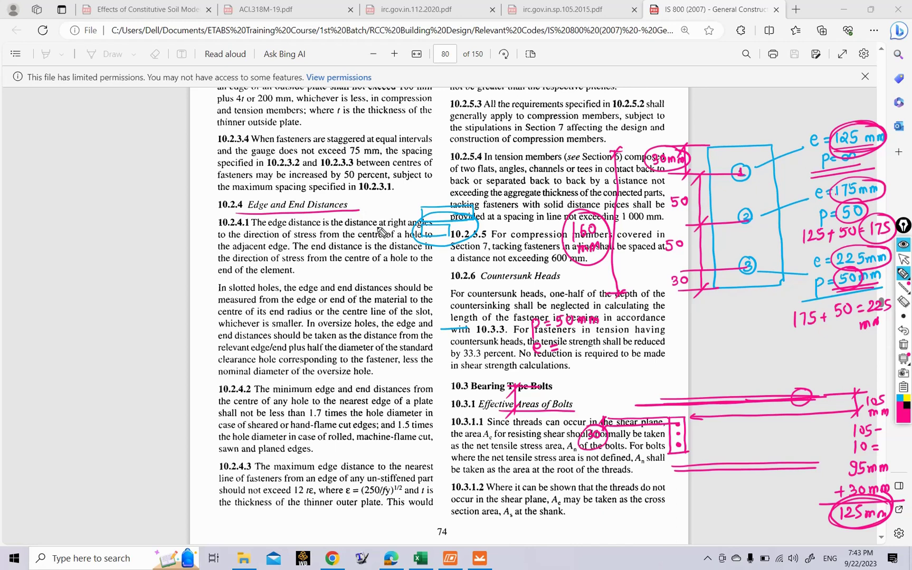
pyautogui.moveTo(377, 229); pyautogui.dragTo(438, 228)
pyautogui.moveTo(258, 241); pyautogui.dragTo(441, 239)
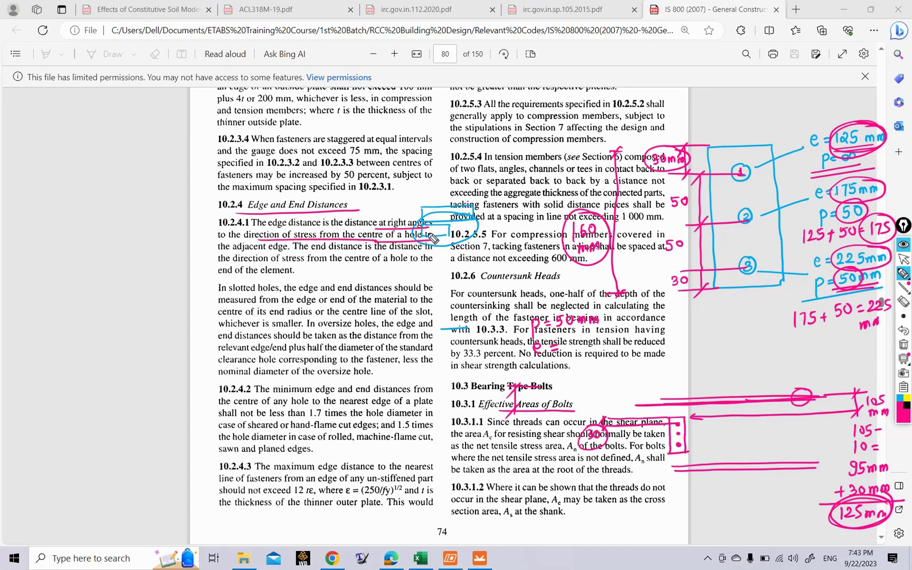
pyautogui.moveTo(222, 258); pyautogui.dragTo(289, 255)
# Sketch a tall plate with three bolt holes and three downward force arrows in the blank area beside the page.
pyautogui.moveTo(90, 264)
pyautogui.mouseDown()
pyautogui.moveTo(97, 368)
pyautogui.moveTo(126, 293)
pyautogui.moveTo(129, 364)
pyautogui.mouseUp()
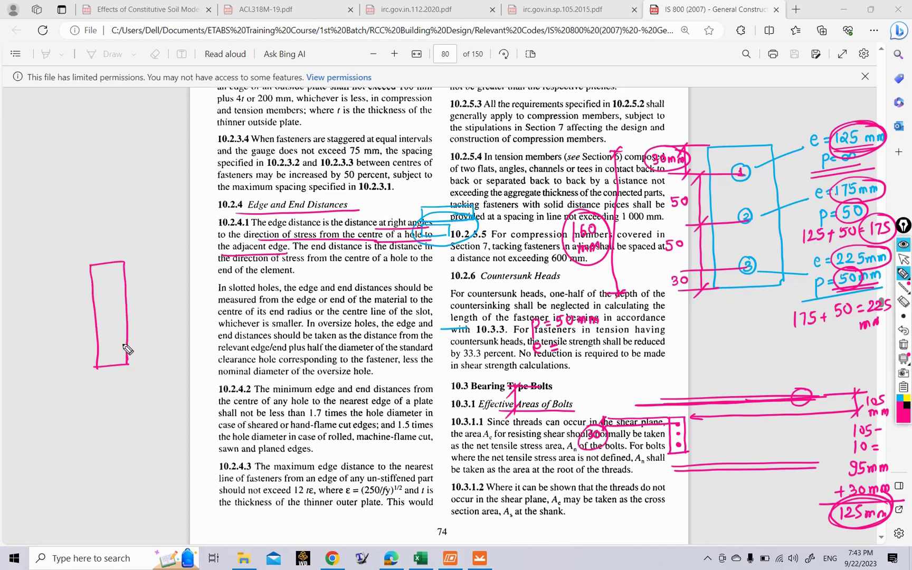
pyautogui.moveTo(70, 277); pyautogui.dragTo(73, 301)
pyautogui.moveTo(70, 295)
pyautogui.mouseDown()
pyautogui.moveTo(79, 374)
pyautogui.moveTo(83, 365)
pyautogui.mouseUp()
pyautogui.moveTo(106, 277); pyautogui.dragTo(109, 305)
pyautogui.moveTo(110, 344); pyautogui.dragTo(110, 345)
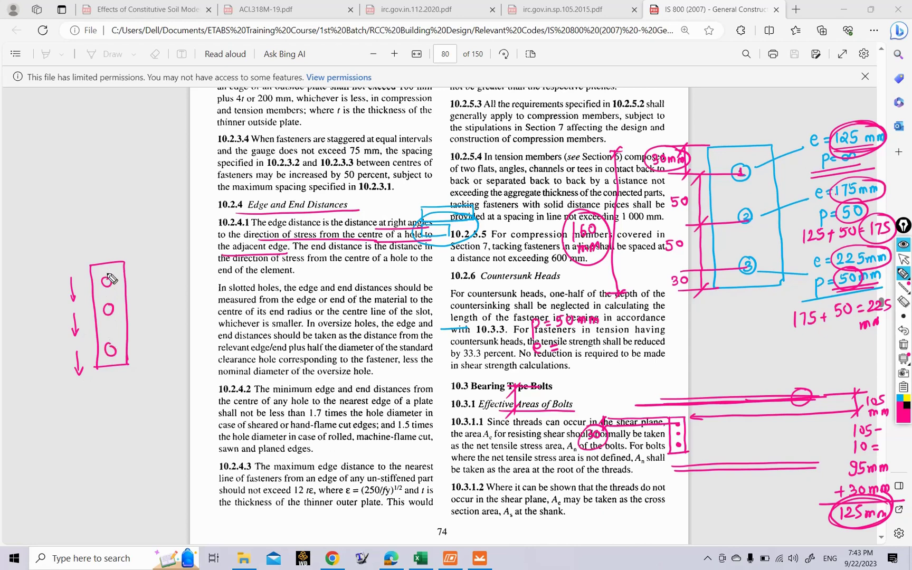
# Mark the edge distance and the end distance of the top bolt hole on the sketched plate.
pyautogui.moveTo(107, 279)
pyautogui.mouseDown()
pyautogui.moveTo(103, 252)
pyautogui.moveTo(119, 262)
pyautogui.mouseUp()
pyautogui.moveTo(94, 256)
pyautogui.mouseDown()
pyautogui.moveTo(123, 252)
pyautogui.moveTo(110, 262)
pyautogui.mouseUp()
pyautogui.moveTo(107, 248); pyautogui.dragTo(94, 259)
pyautogui.moveTo(134, 263)
pyautogui.mouseDown()
pyautogui.moveTo(135, 288)
pyautogui.moveTo(140, 281)
pyautogui.moveTo(129, 291)
pyautogui.mouseUp()
pyautogui.moveTo(126, 263); pyautogui.dragTo(142, 262)
pyautogui.moveTo(135, 265); pyautogui.dragTo(127, 276)
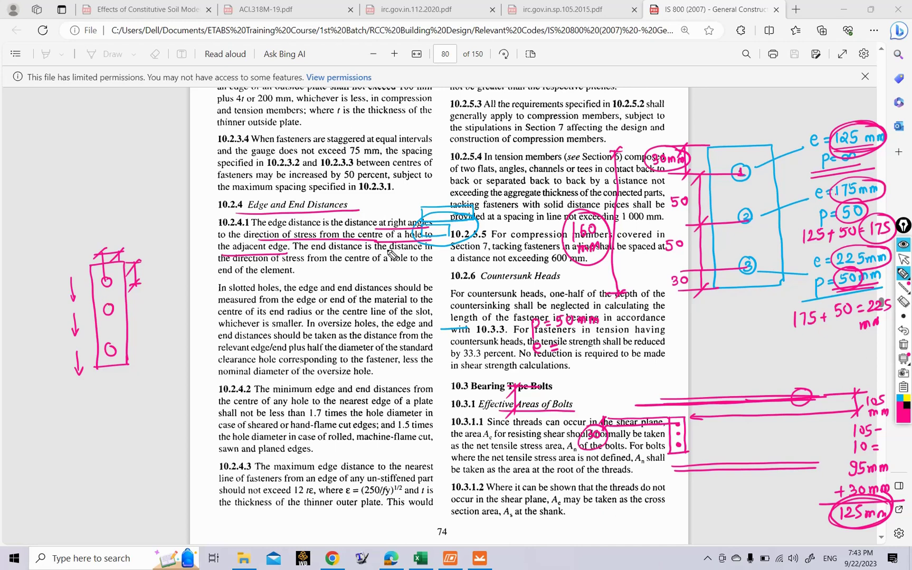
# Underline the end distance definition in clause 10.2.4.1.
pyautogui.moveTo(372, 247); pyautogui.dragTo(432, 246)
pyautogui.moveTo(296, 264); pyautogui.dragTo(417, 262)
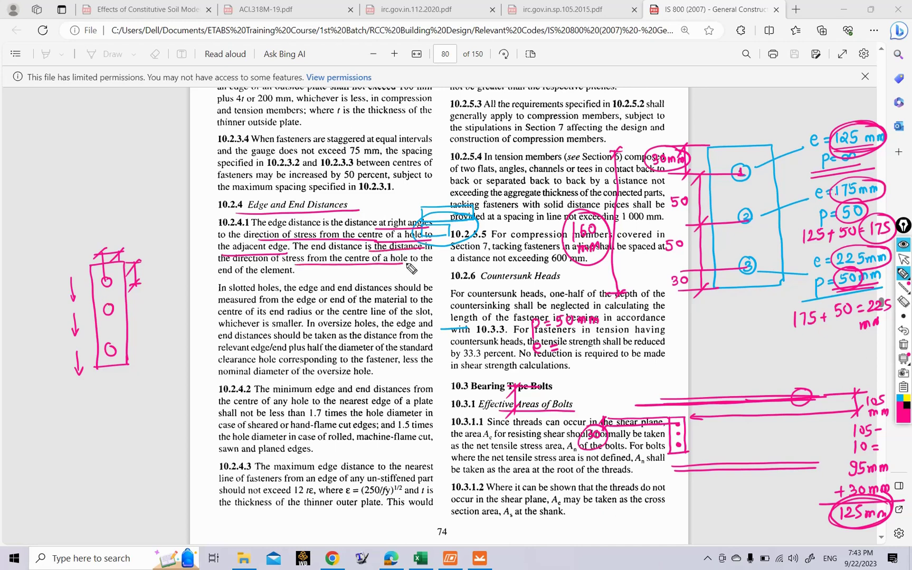
pyautogui.moveTo(251, 278); pyautogui.dragTo(296, 277)
pyautogui.moveTo(218, 260)
pyautogui.mouseDown()
pyautogui.moveTo(249, 275)
pyautogui.moveTo(428, 272)
pyautogui.mouseUp()
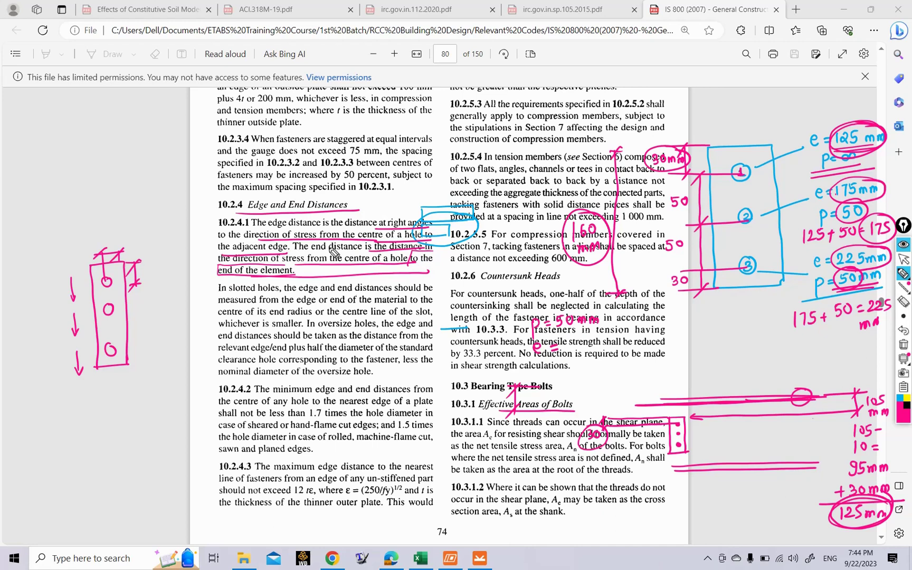
# Clear all the drawn annotations and switch back to the beam-column shear connection in IDEA StatiCa.
pyautogui.moveTo(801, 390); pyautogui.dragTo(796, 418)
pyautogui.click(903, 346)
pyautogui.moveTo(903, 359)
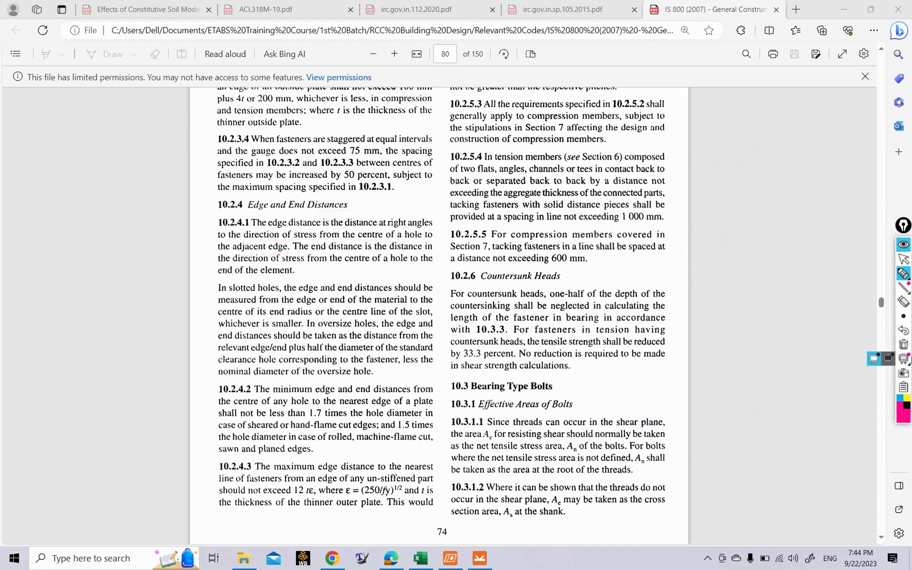
pyautogui.click(904, 259)
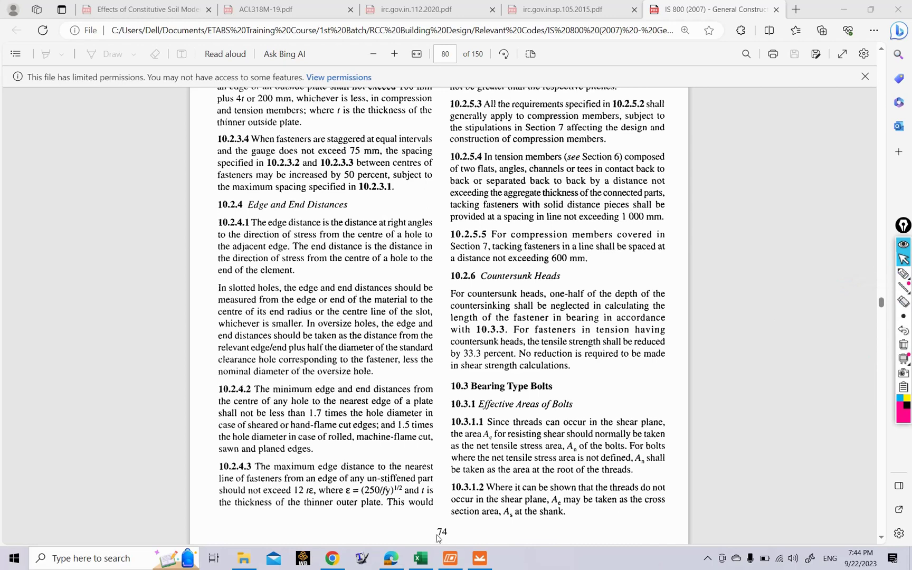
pyautogui.click(450, 558)
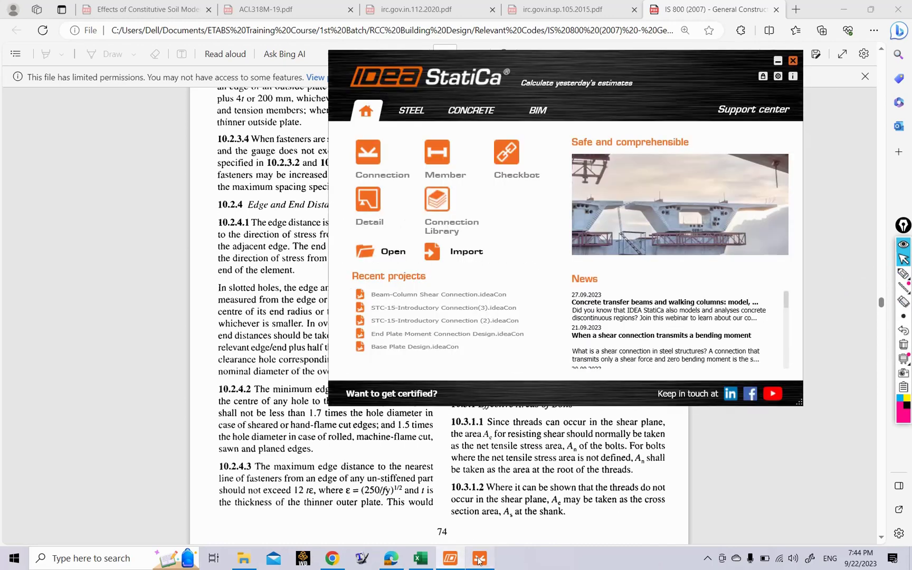
pyautogui.click(479, 558)
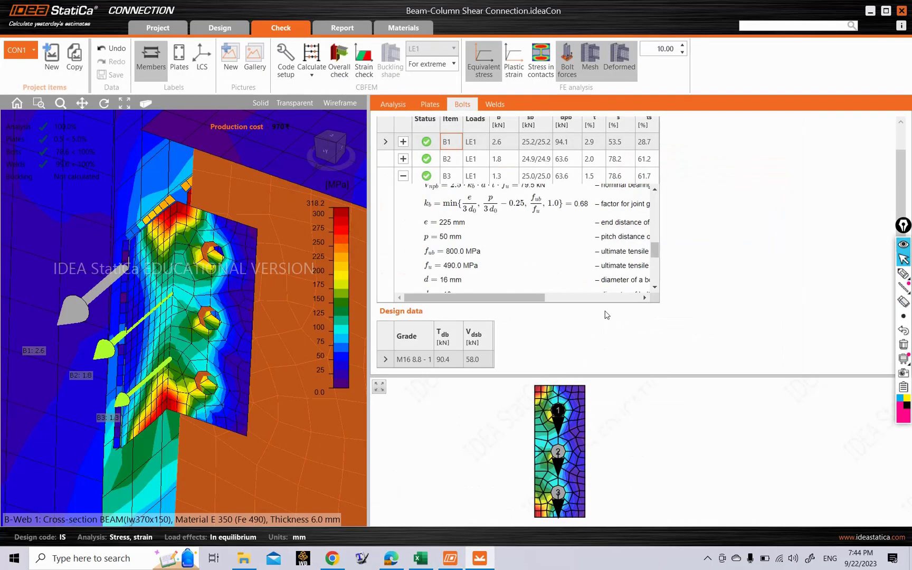
# Show the weld check results and handwrite an underlined note "finite element modeling approach" below the table.
pyautogui.click(495, 104)
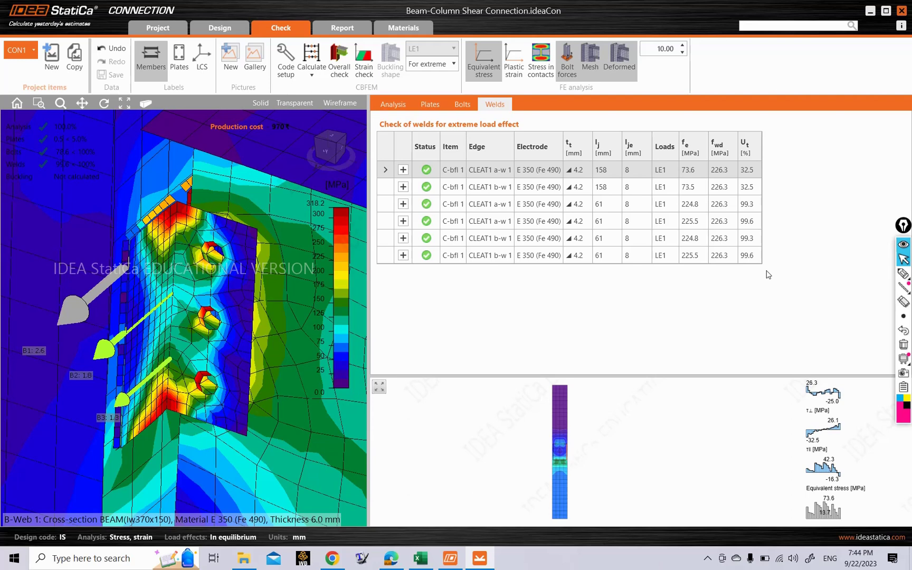
pyautogui.moveTo(904, 273)
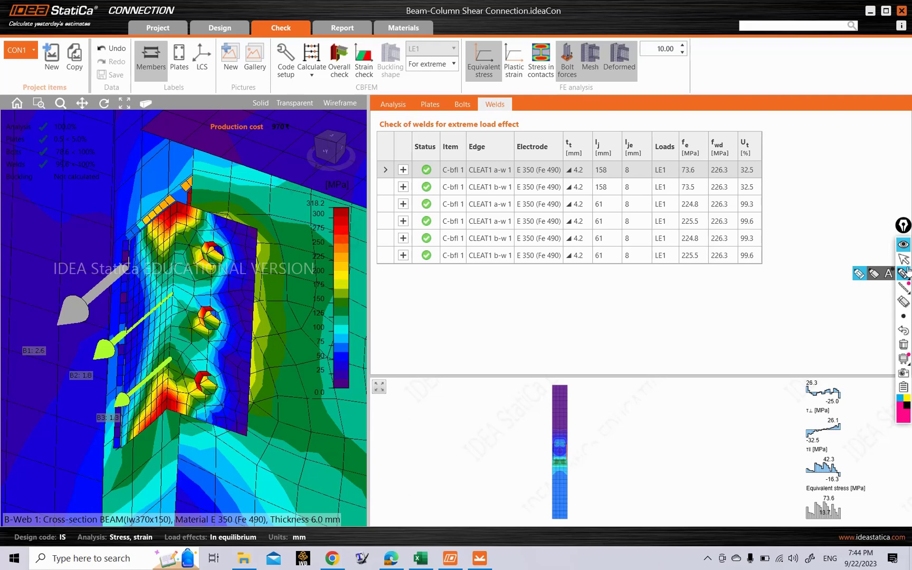
pyautogui.click(903, 273)
pyautogui.moveTo(406, 276)
pyautogui.mouseDown()
pyautogui.moveTo(410, 289)
pyautogui.moveTo(551, 287)
pyautogui.moveTo(544, 300)
pyautogui.moveTo(568, 287)
pyautogui.moveTo(641, 282)
pyautogui.mouseUp()
pyautogui.moveTo(397, 301); pyautogui.dragTo(632, 292)
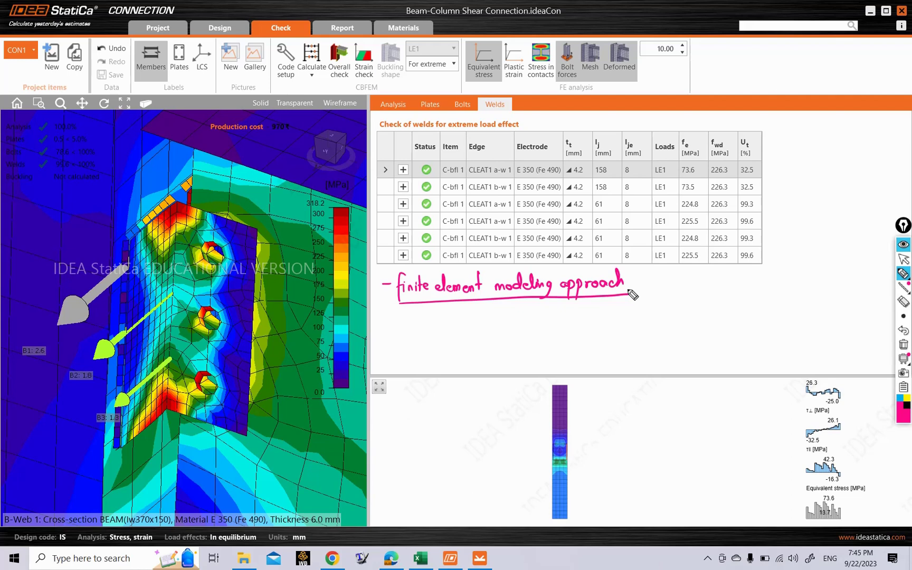
# Examine the cleat's weld lines on the column flange up close in the 3D stress model.
pyautogui.click(904, 258)
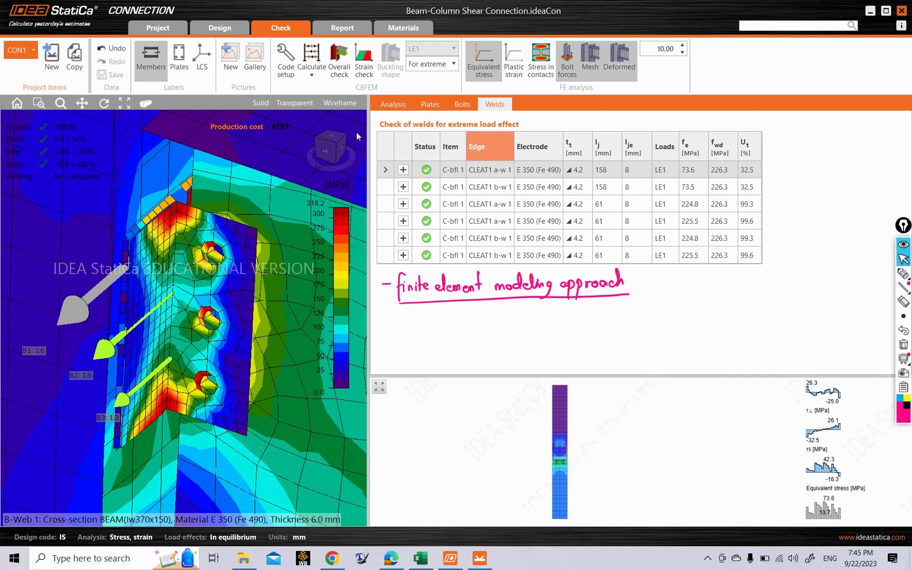
pyautogui.scroll(5, 169, 224)
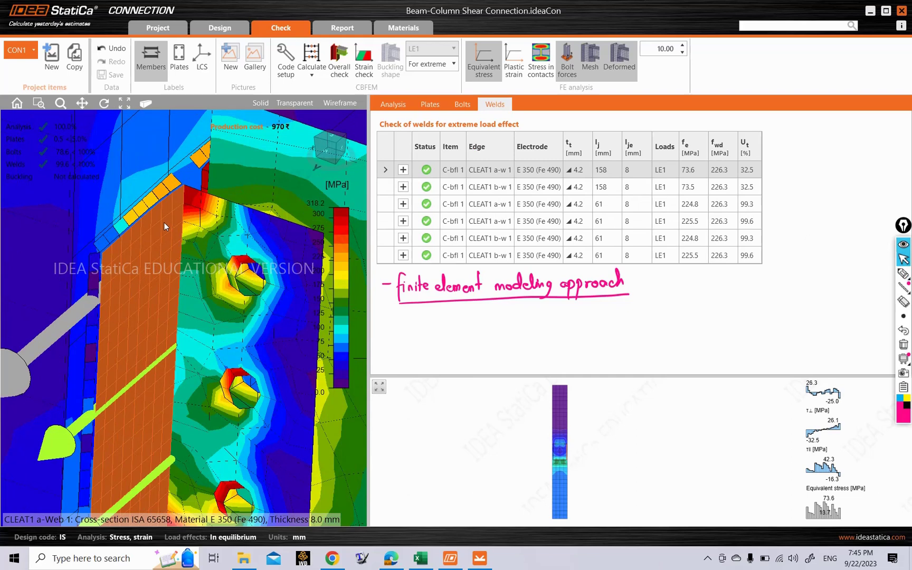
pyautogui.moveTo(81, 217)
pyautogui.mouseDown()
pyautogui.moveTo(94, 233)
pyautogui.moveTo(92, 223)
pyautogui.mouseUp()
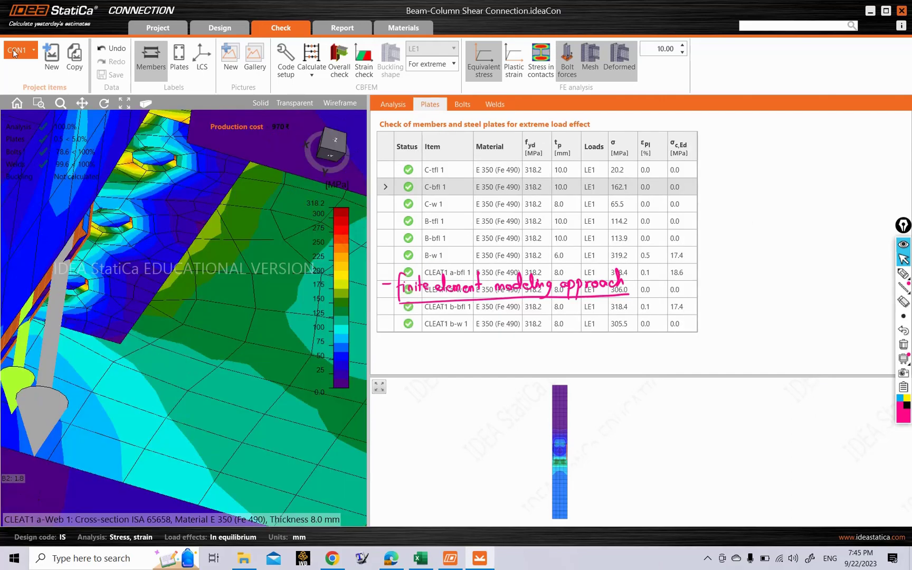
pyautogui.click(146, 104)
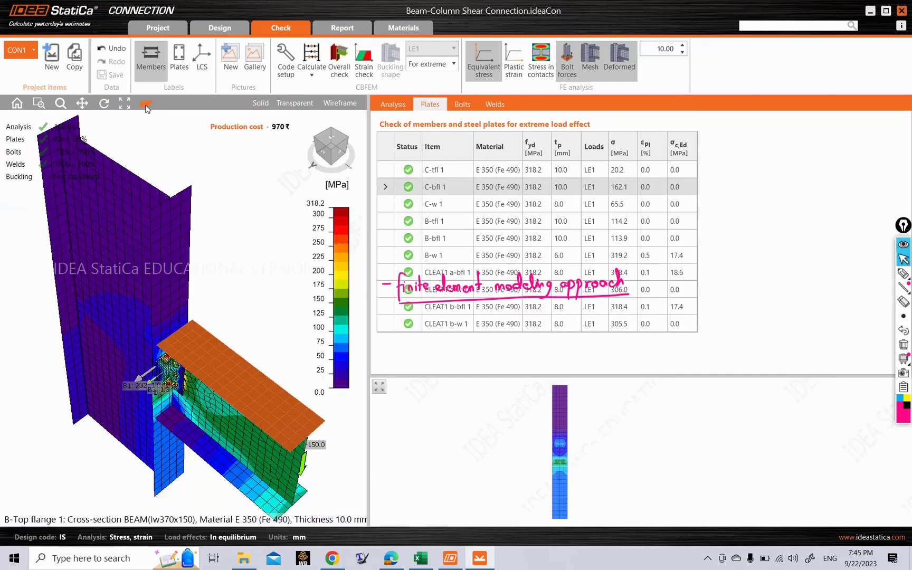
pyautogui.scroll(2, 185, 350)
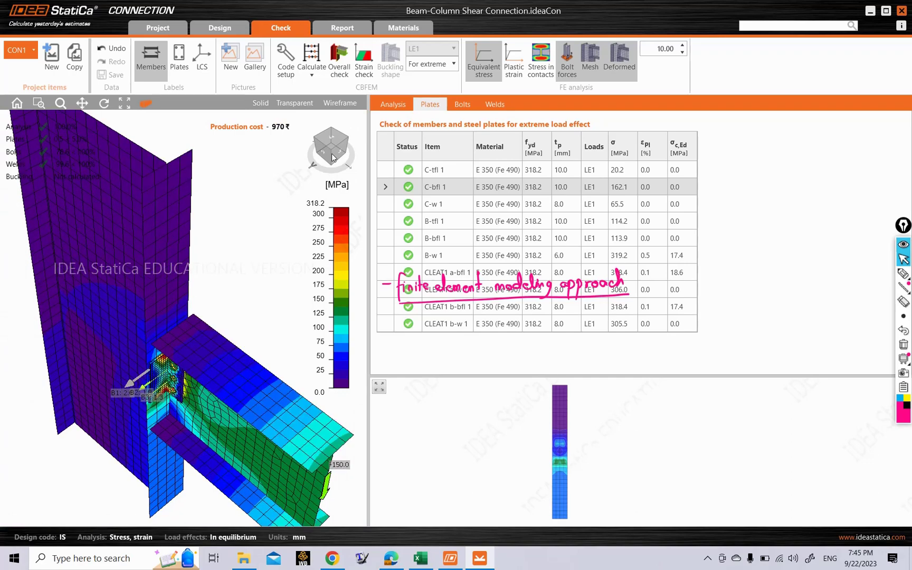
pyautogui.click(332, 152)
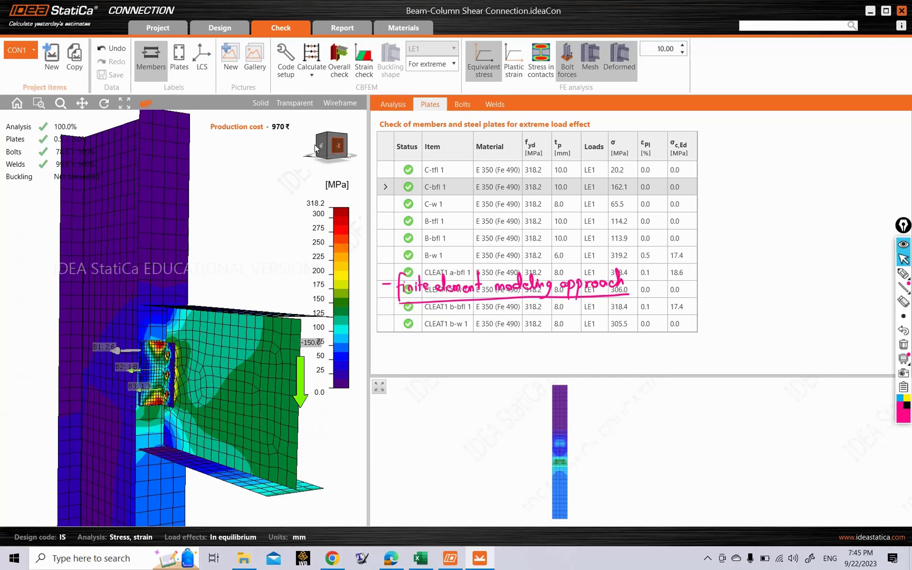
pyautogui.click(328, 163)
pyautogui.scroll(8, 170, 318)
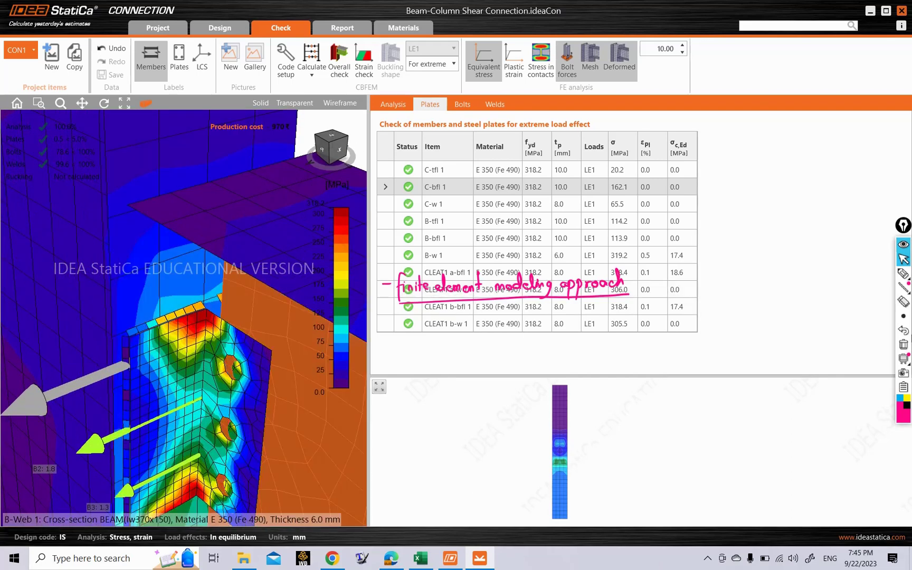
# Draw a dimension line along the cleat's top weld and label it "65mm".
pyautogui.click(903, 274)
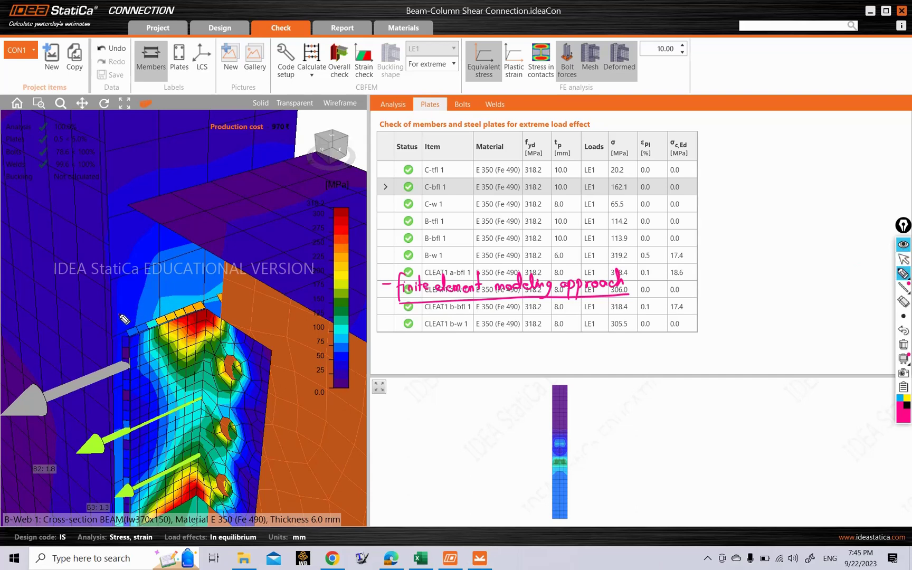
pyautogui.moveTo(120, 316); pyautogui.dragTo(199, 294)
pyautogui.moveTo(200, 284); pyautogui.dragTo(194, 294)
pyautogui.moveTo(114, 308); pyautogui.dragTo(120, 324)
pyautogui.moveTo(120, 309); pyautogui.dragTo(114, 324)
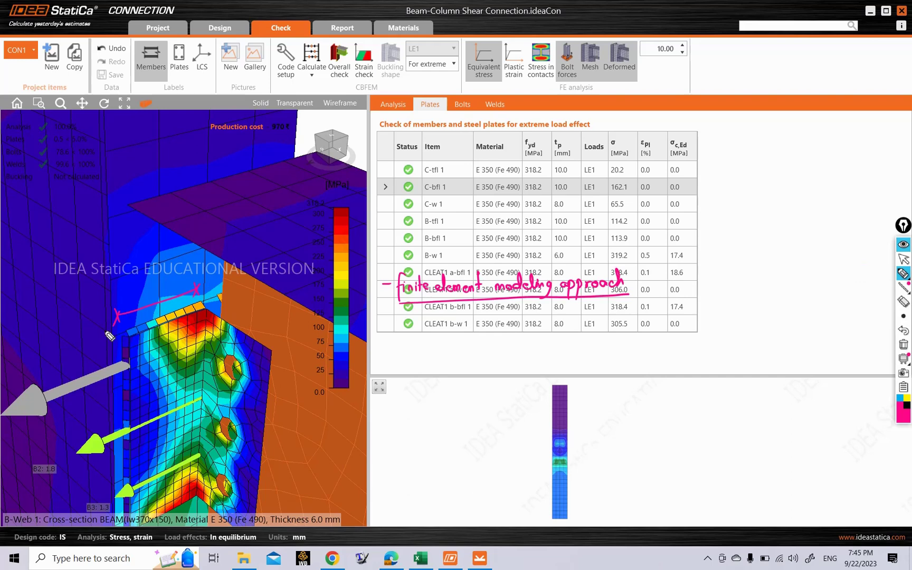
pyautogui.moveTo(135, 287); pyautogui.dragTo(138, 299)
pyautogui.moveTo(138, 288); pyautogui.dragTo(166, 291)
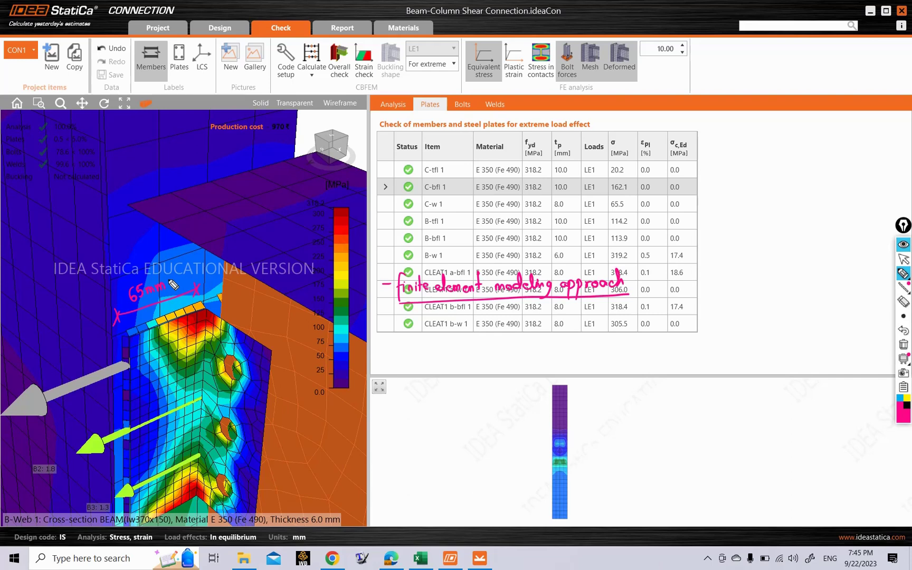
# Draw a double-headed arrow along the cleat's vertical weld, circle the 65mm label and hatch the top weld.
pyautogui.moveTo(105, 348)
pyautogui.mouseDown()
pyautogui.moveTo(106, 446)
pyautogui.moveTo(106, 355)
pyautogui.mouseUp()
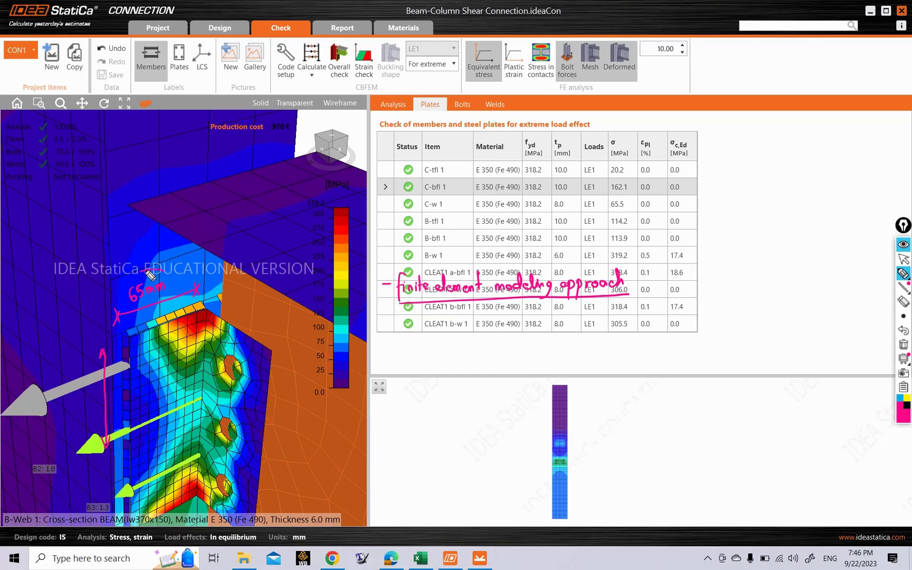
pyautogui.moveTo(150, 274)
pyautogui.mouseDown()
pyautogui.moveTo(161, 303)
pyautogui.moveTo(146, 272)
pyautogui.mouseUp()
pyautogui.moveTo(130, 336)
pyautogui.mouseDown()
pyautogui.moveTo(195, 311)
pyautogui.moveTo(207, 292)
pyautogui.mouseUp()
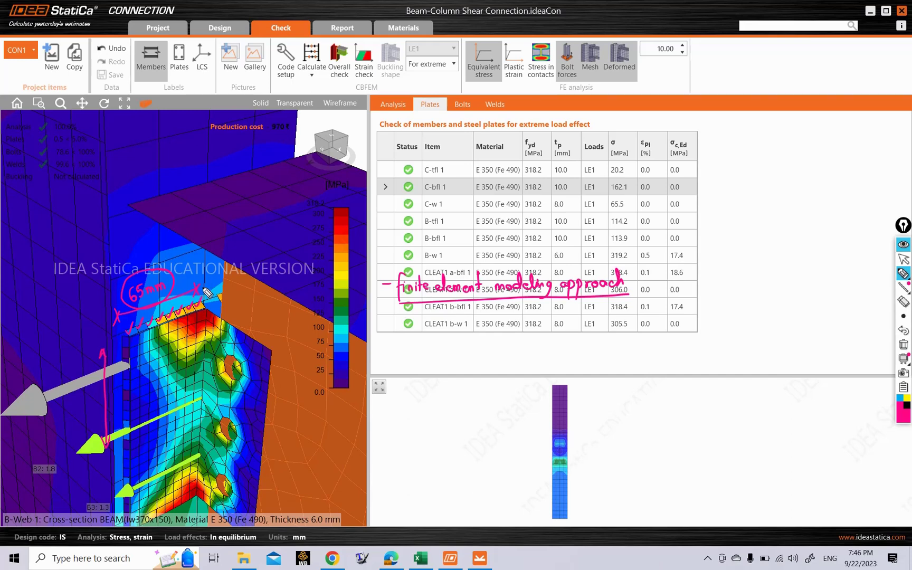
# Handwrite "65mm – 8 elements" and the calculation "65/8 = 8.1mm" beside the plates table, underlining 65mm and circling the result.
pyautogui.moveTo(726, 128)
pyautogui.mouseDown()
pyautogui.moveTo(719, 138)
pyautogui.moveTo(729, 144)
pyautogui.moveTo(771, 145)
pyautogui.mouseUp()
pyautogui.moveTo(708, 154); pyautogui.dragTo(771, 149)
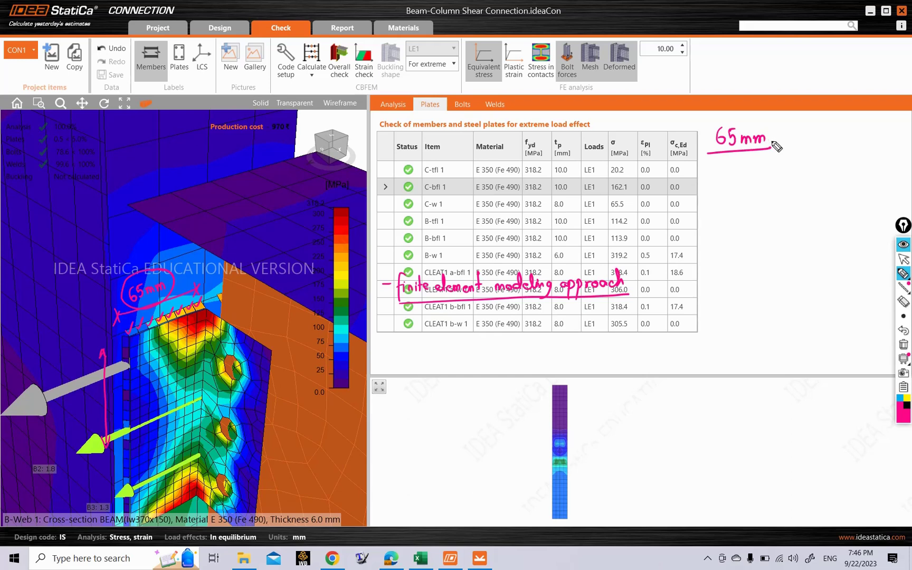
pyautogui.moveTo(779, 140)
pyautogui.mouseDown()
pyautogui.moveTo(855, 139)
pyautogui.moveTo(860, 153)
pyautogui.mouseUp()
pyautogui.moveTo(721, 161)
pyautogui.mouseDown()
pyautogui.moveTo(723, 174)
pyautogui.moveTo(739, 168)
pyautogui.moveTo(743, 183)
pyautogui.moveTo(728, 196)
pyautogui.moveTo(774, 179)
pyautogui.mouseUp()
pyautogui.click(780, 181)
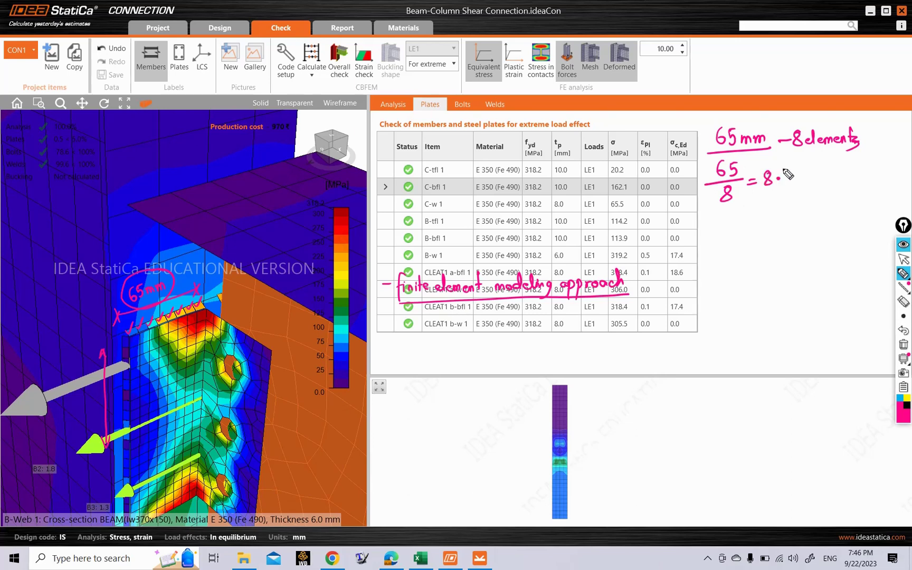
pyautogui.moveTo(786, 174)
pyautogui.mouseDown()
pyautogui.moveTo(785, 185)
pyautogui.moveTo(818, 179)
pyautogui.moveTo(811, 161)
pyautogui.mouseUp()
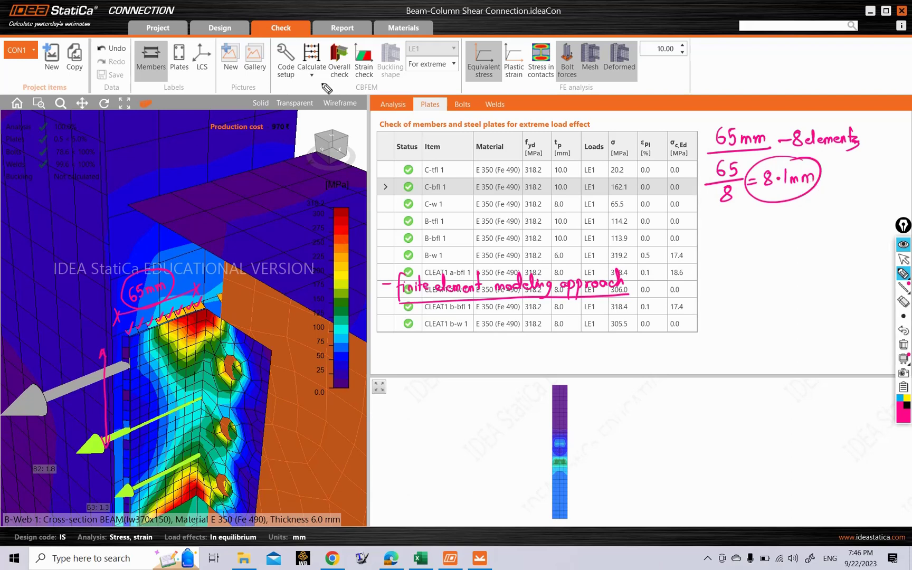
# Open the code and calculation settings at Model and mesh, then underline the minimal and maximal element sizes and circle their values.
pyautogui.click(904, 260)
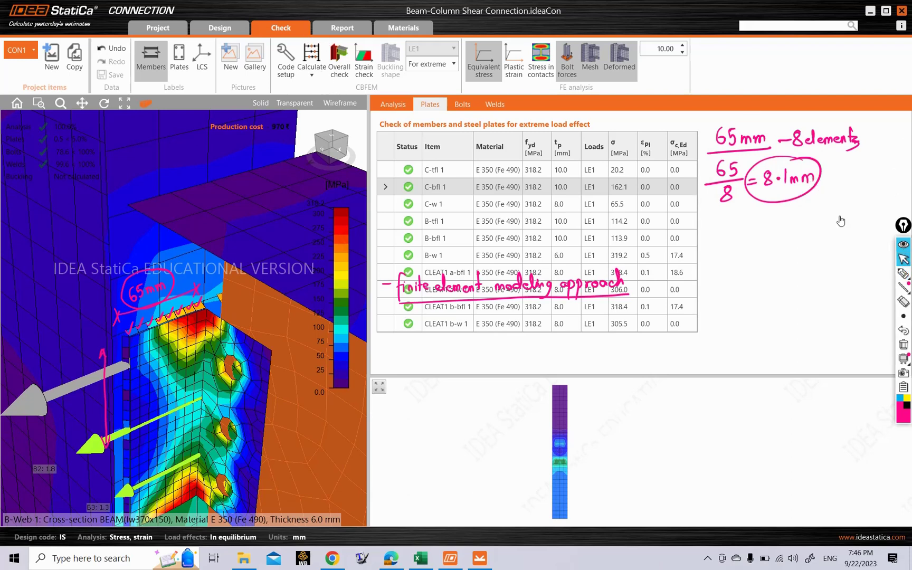
pyautogui.click(288, 68)
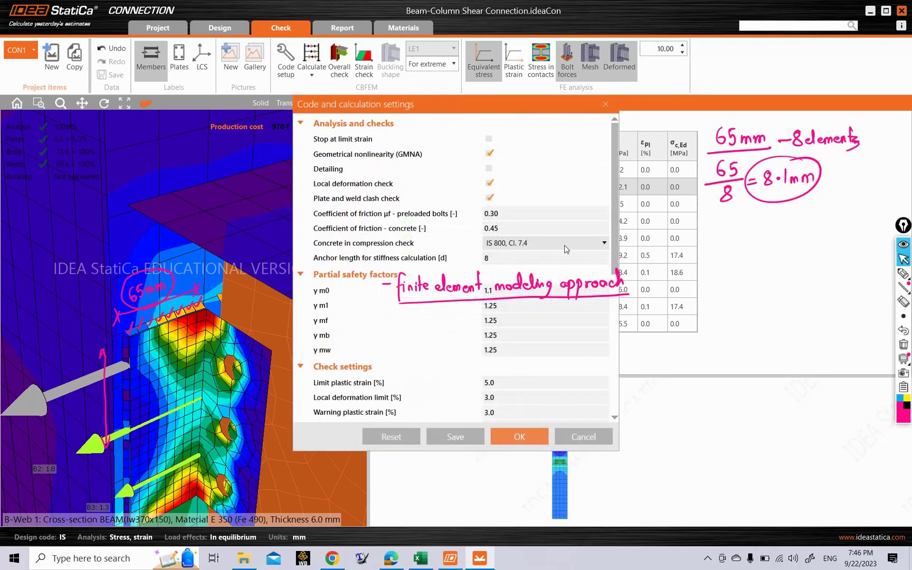
pyautogui.moveTo(614, 259); pyautogui.dragTo(620, 399)
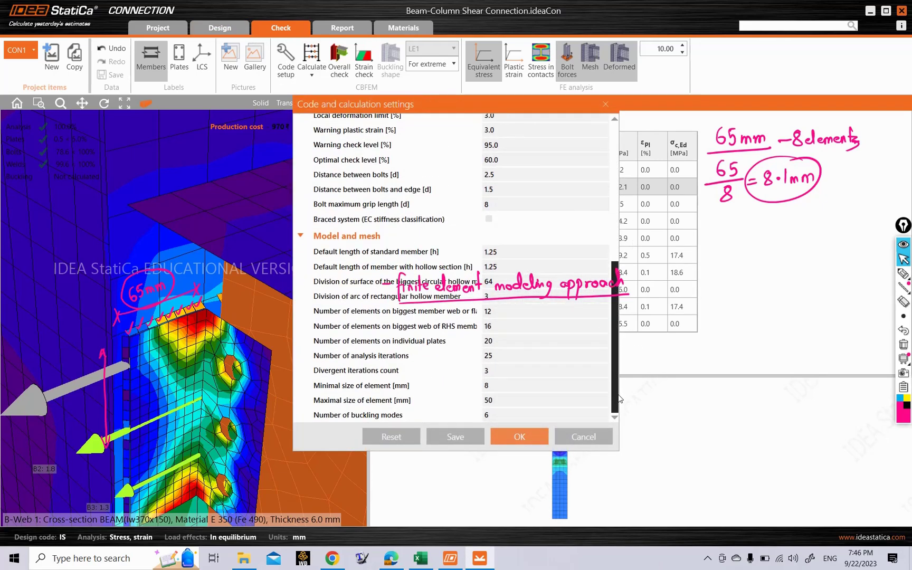
pyautogui.click(904, 273)
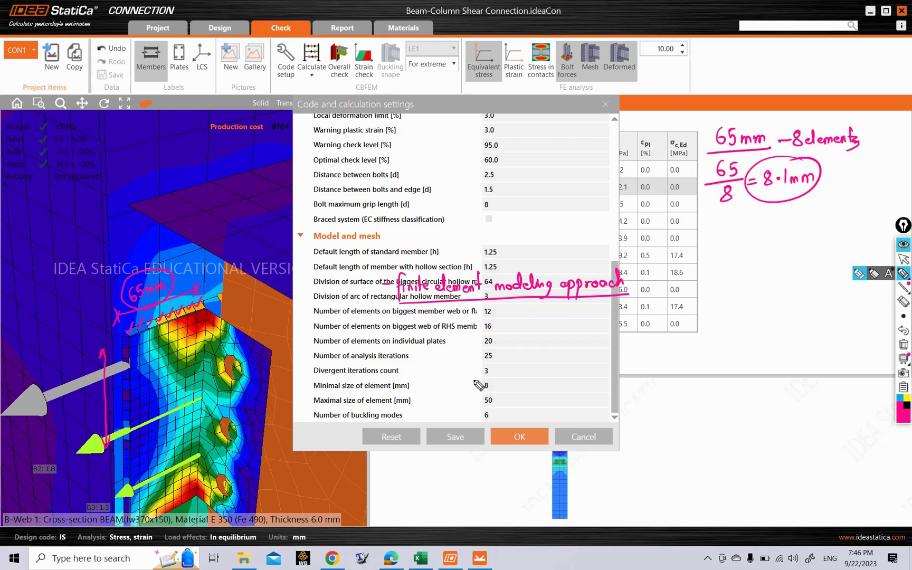
pyautogui.moveTo(318, 391); pyautogui.dragTo(493, 388)
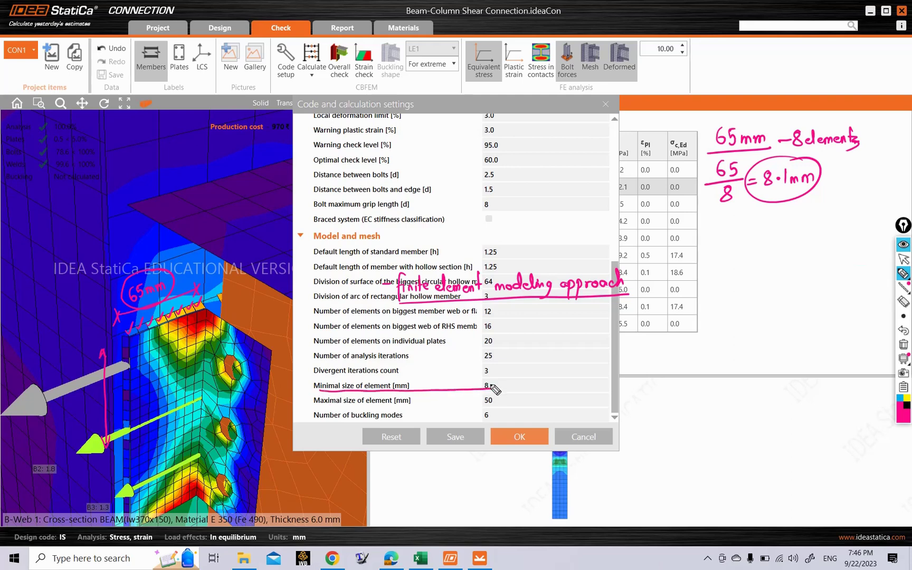
pyautogui.moveTo(319, 406)
pyautogui.mouseDown()
pyautogui.moveTo(495, 405)
pyautogui.moveTo(494, 381)
pyautogui.mouseUp()
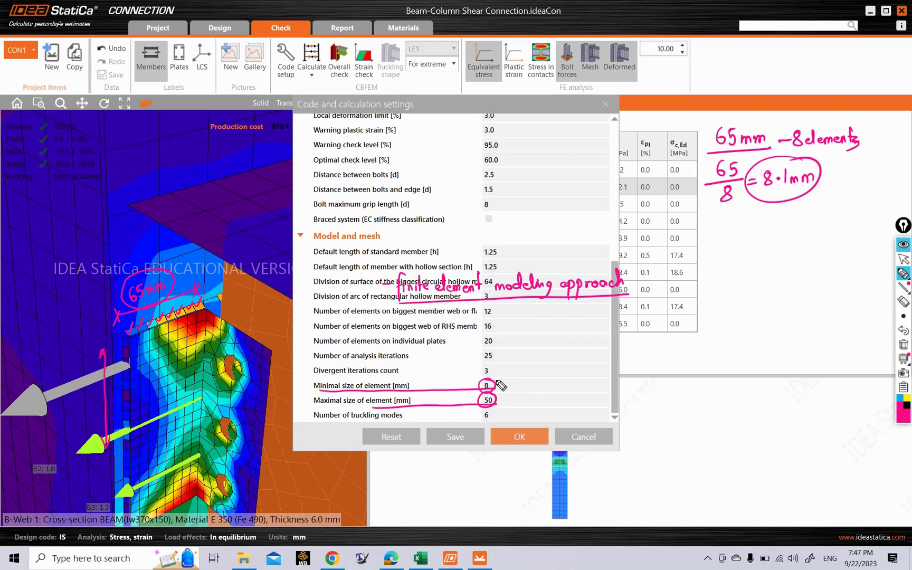
# Close the settings without changes and emphasise the handwritten 8.1mm result with a second circle and a tick mark.
pyautogui.hotkey('ctrl', 'shift', '1')
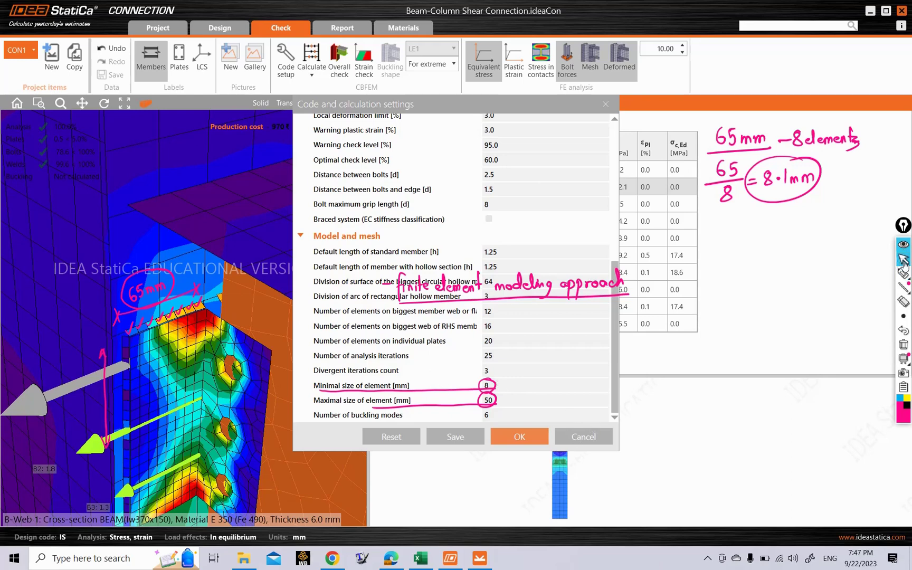
pyautogui.click(575, 431)
pyautogui.click(903, 272)
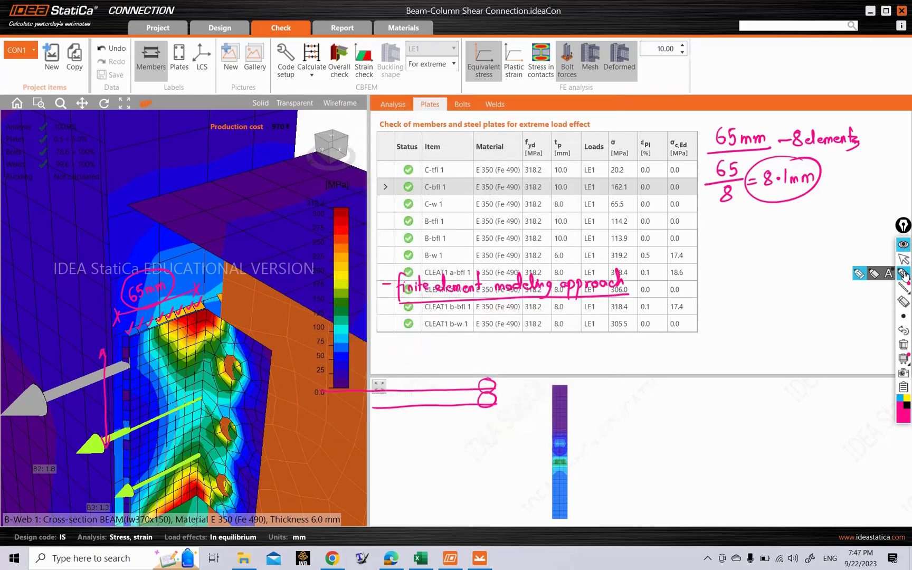
pyautogui.moveTo(818, 167)
pyautogui.mouseDown()
pyautogui.moveTo(747, 188)
pyautogui.moveTo(756, 160)
pyautogui.moveTo(760, 214)
pyautogui.moveTo(824, 179)
pyautogui.mouseUp()
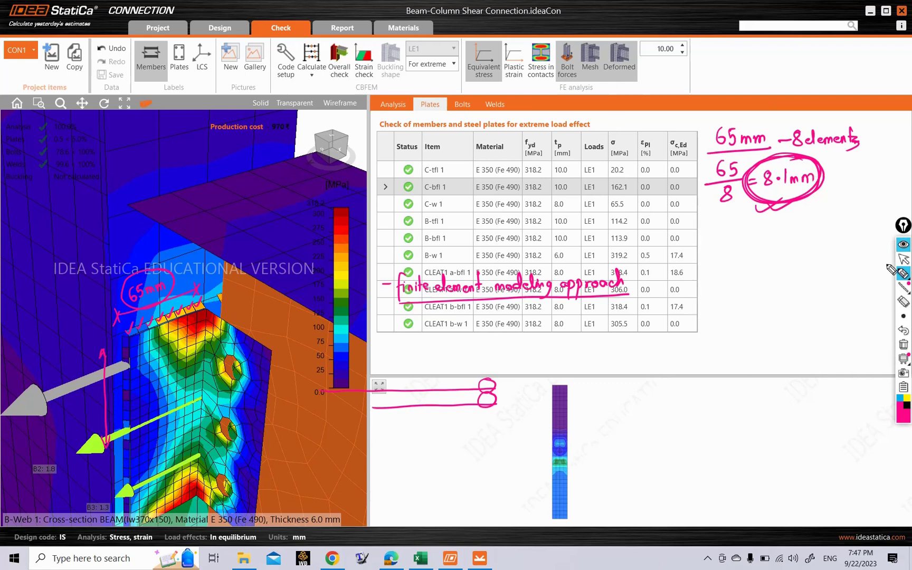
# Set the minimal size of element to 10 mm in the code setup and apply it.
pyautogui.click(903, 259)
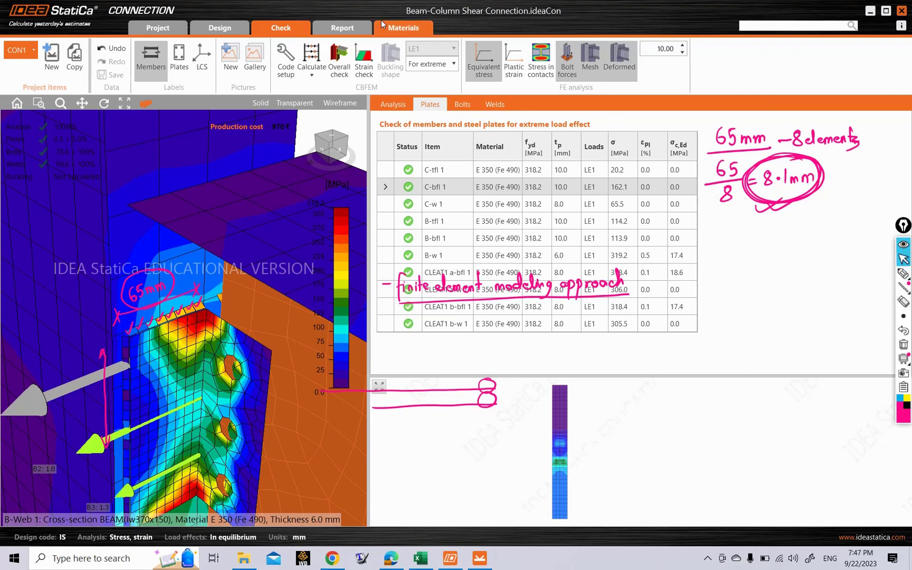
pyautogui.click(294, 59)
pyautogui.scroll(-5, 517, 375)
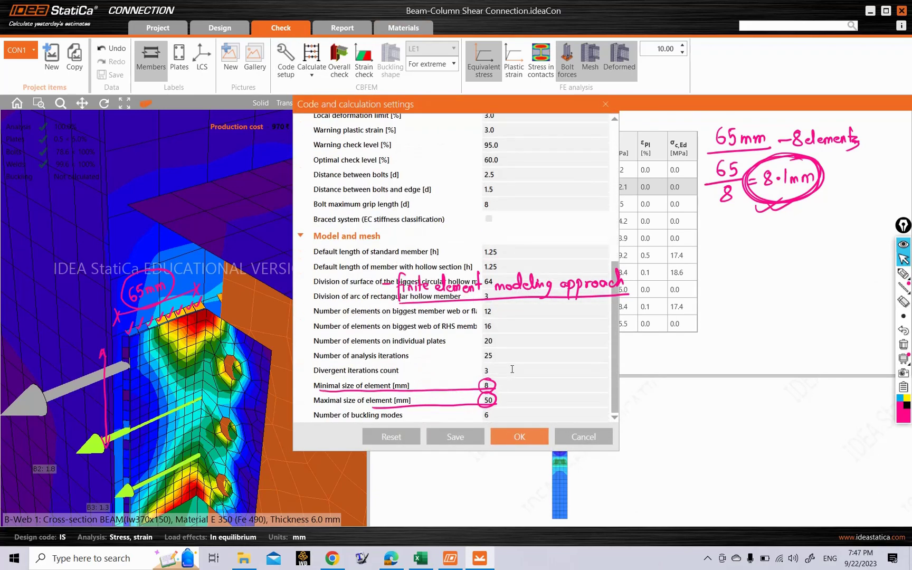
pyautogui.click(463, 383)
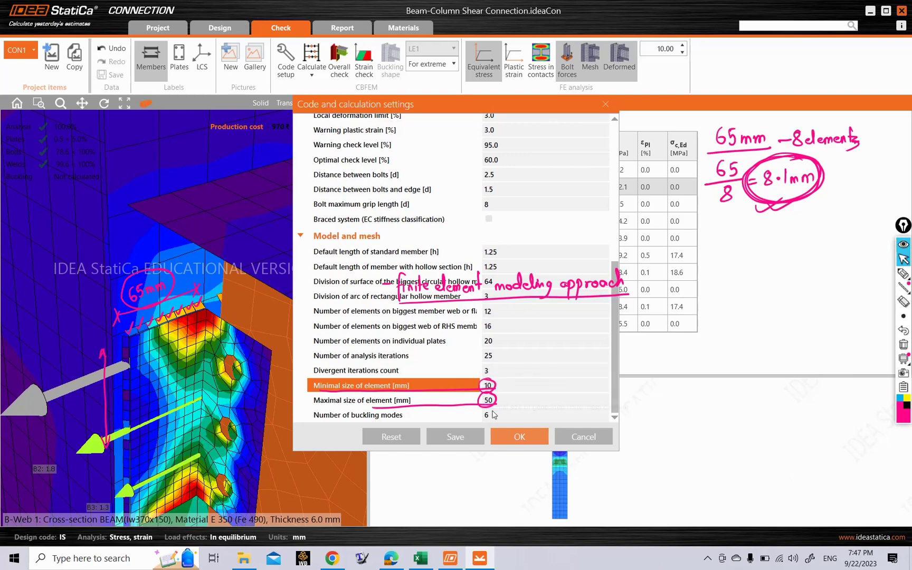
pyautogui.click(519, 436)
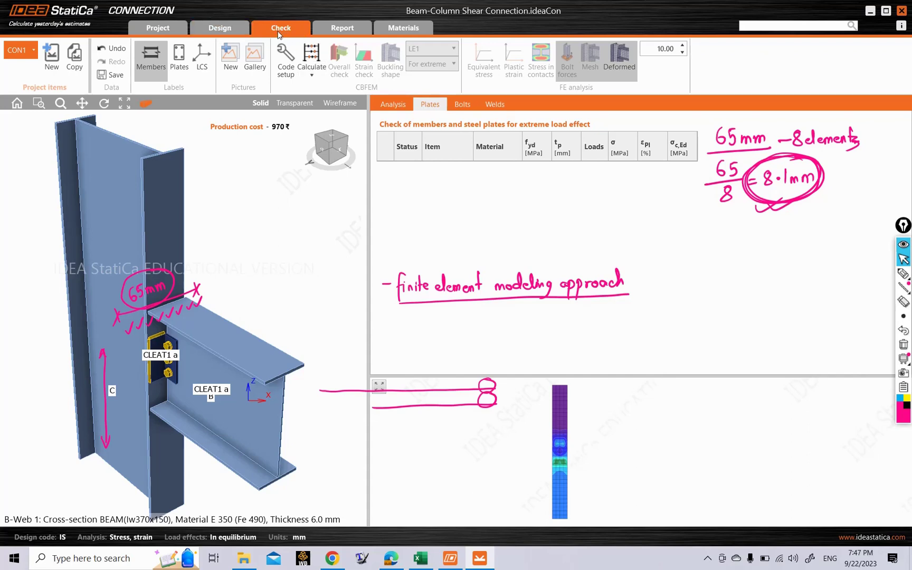
# Rerun the stress/strain analysis and display the weld checks with equivalent stress on the model.
pyautogui.click(312, 76)
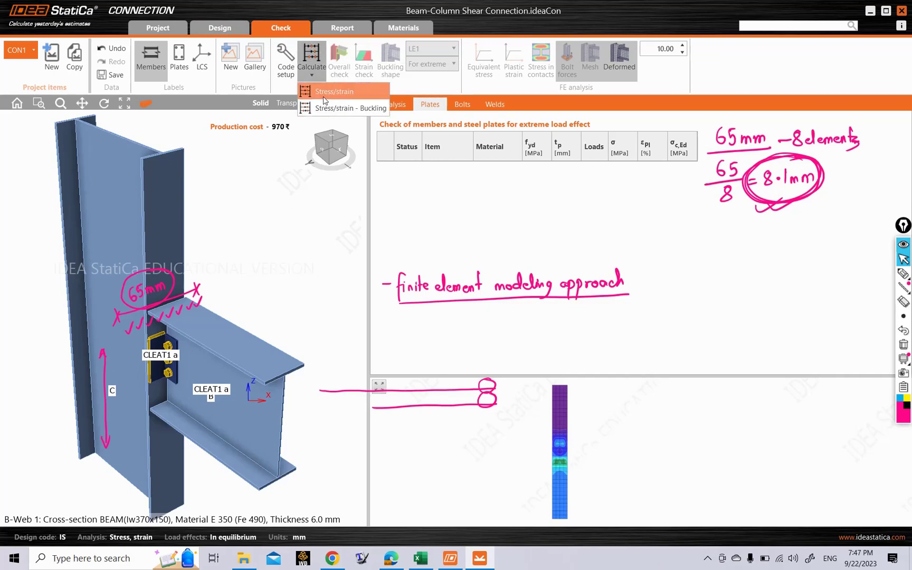
pyautogui.click(324, 100)
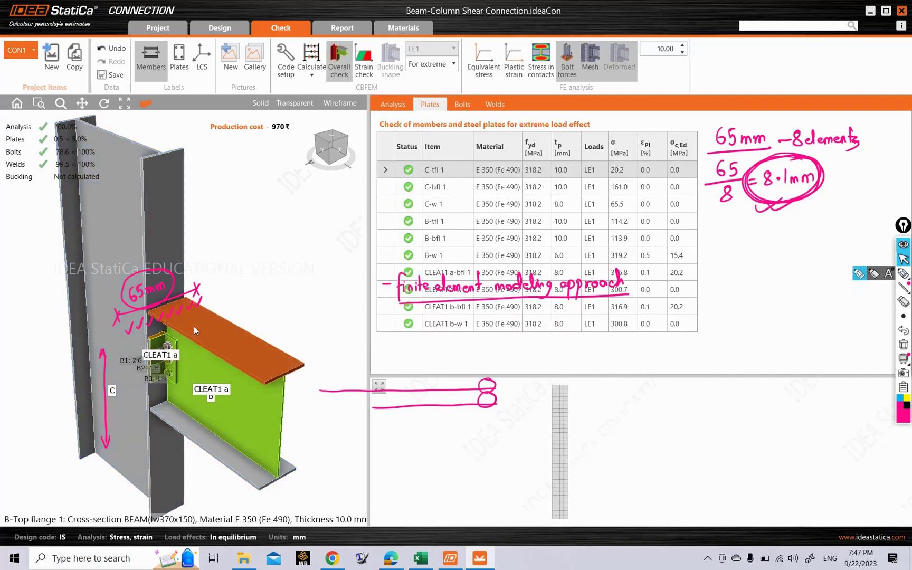
pyautogui.click(489, 105)
pyautogui.click(493, 63)
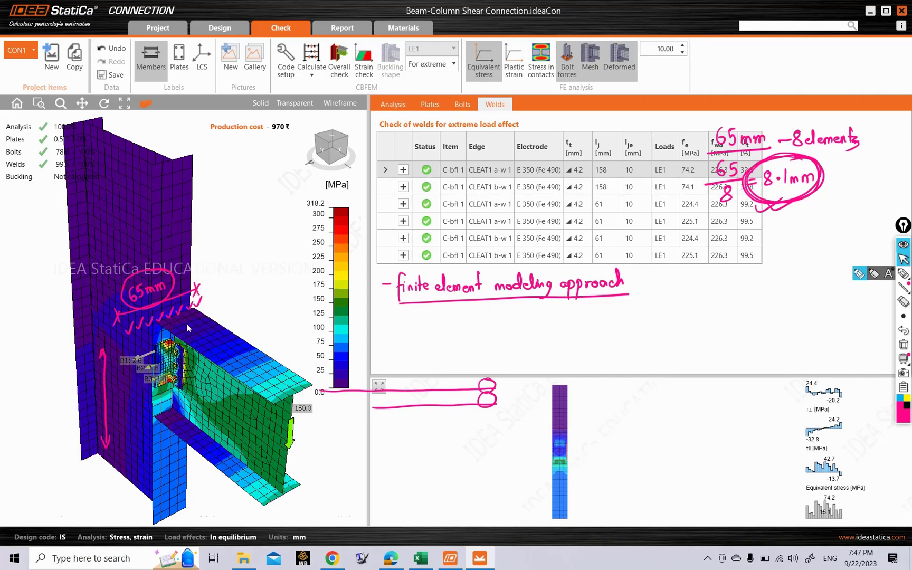
# Mark the mesh elements along the cleat's top weld with handwritten ticks in the 3D stress model.
pyautogui.scroll(2, 163, 344)
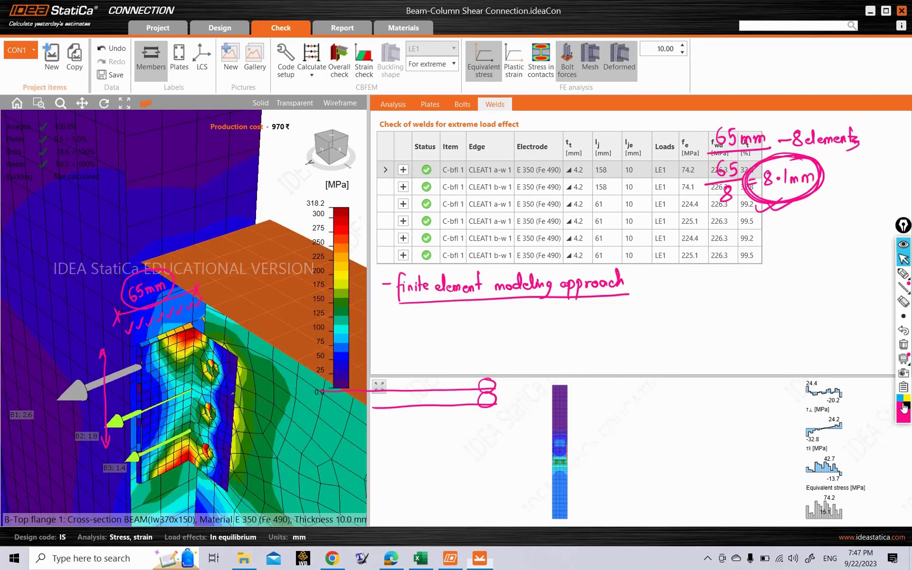
pyautogui.moveTo(137, 342); pyautogui.dragTo(145, 334, button='middle')
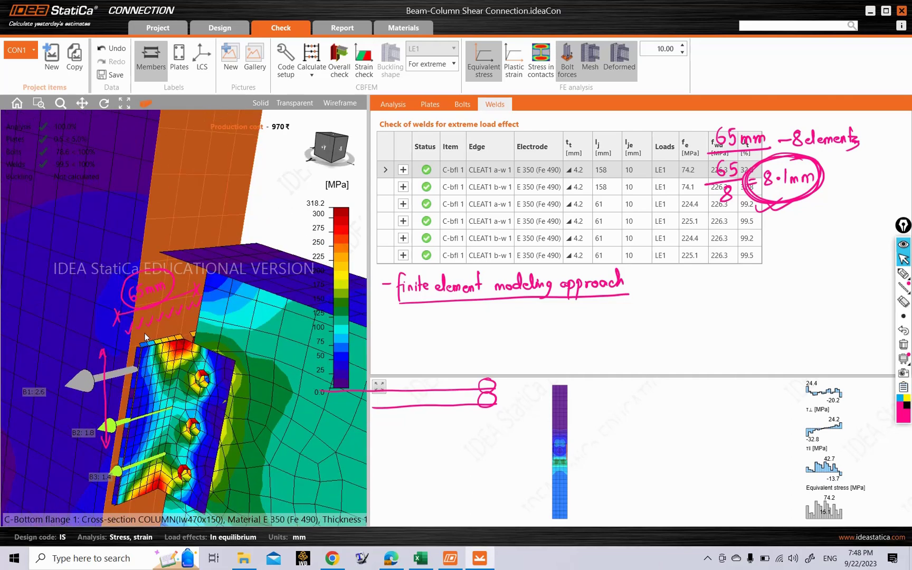
pyautogui.click(144, 334)
pyautogui.click(903, 273)
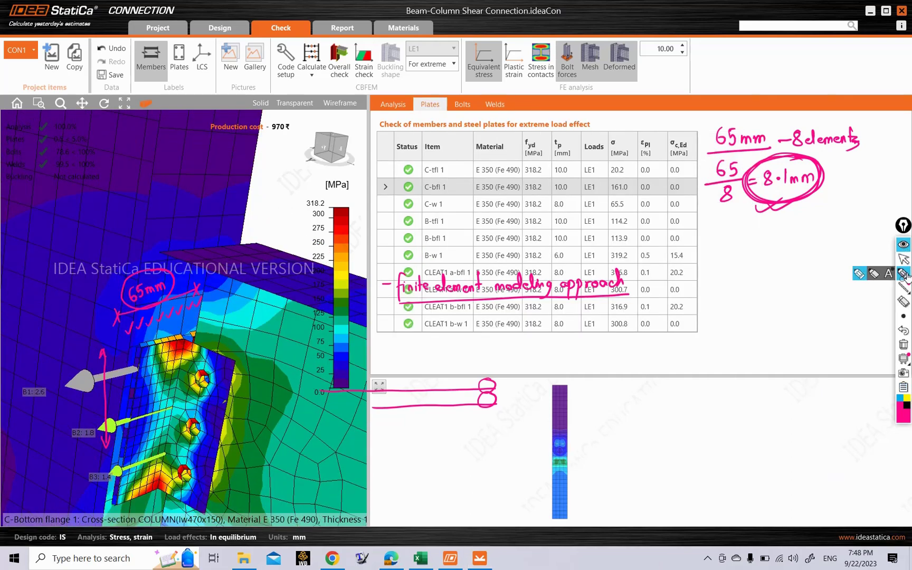
pyautogui.moveTo(141, 348); pyautogui.dragTo(173, 340)
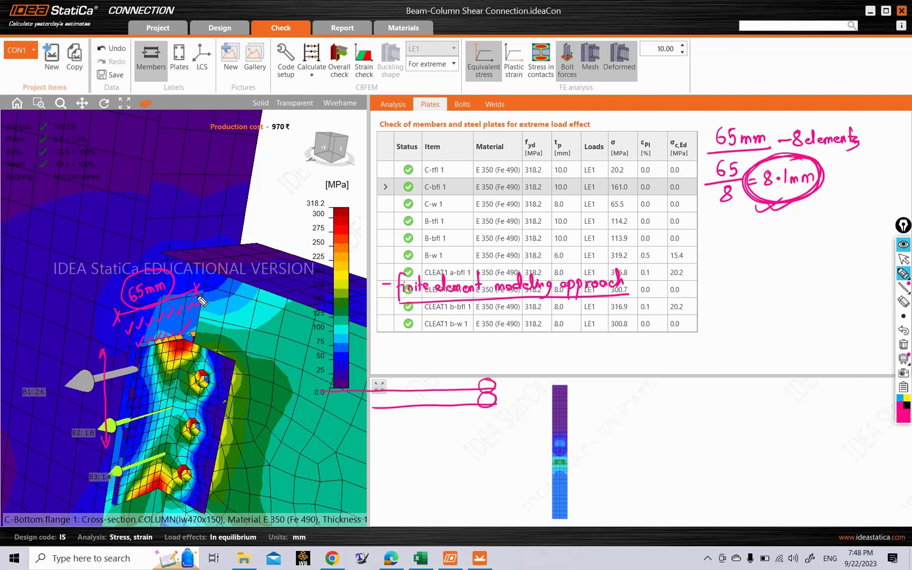
# Handwrite the calculation "65/6 = 10.5mm" below the first one, then circle and underline the result.
pyautogui.moveTo(738, 227)
pyautogui.mouseDown()
pyautogui.moveTo(732, 242)
pyautogui.moveTo(760, 252)
pyautogui.moveTo(795, 242)
pyautogui.moveTo(807, 257)
pyautogui.moveTo(851, 252)
pyautogui.moveTo(847, 239)
pyautogui.mouseUp()
pyautogui.click(803, 247)
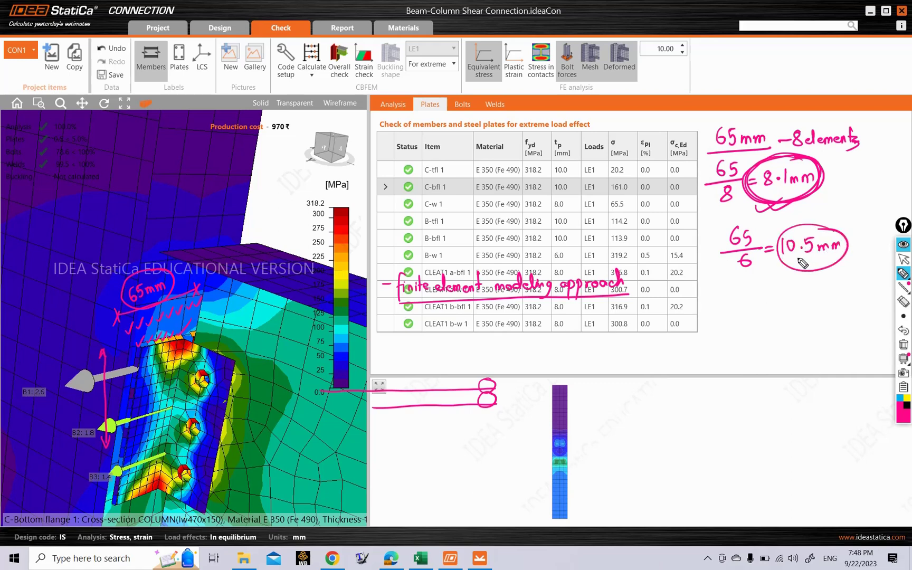
pyautogui.moveTo(763, 268); pyautogui.dragTo(840, 263)
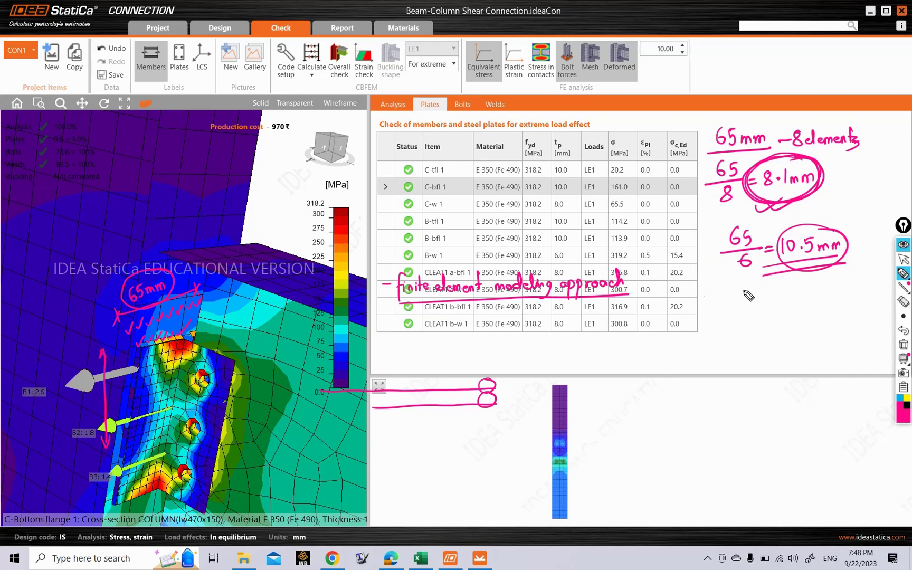
# Erase all handwritten annotations and select the cleat's top weld in the 3D model to show its weld check.
pyautogui.click(903, 344)
pyautogui.click(903, 258)
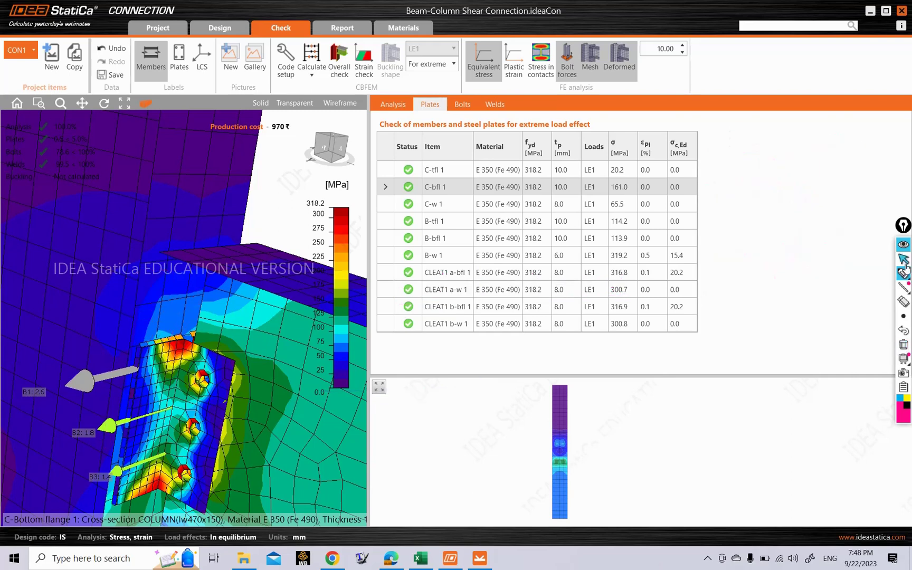
pyautogui.moveTo(159, 338); pyautogui.dragTo(159, 344, button='right')
pyautogui.click(160, 344)
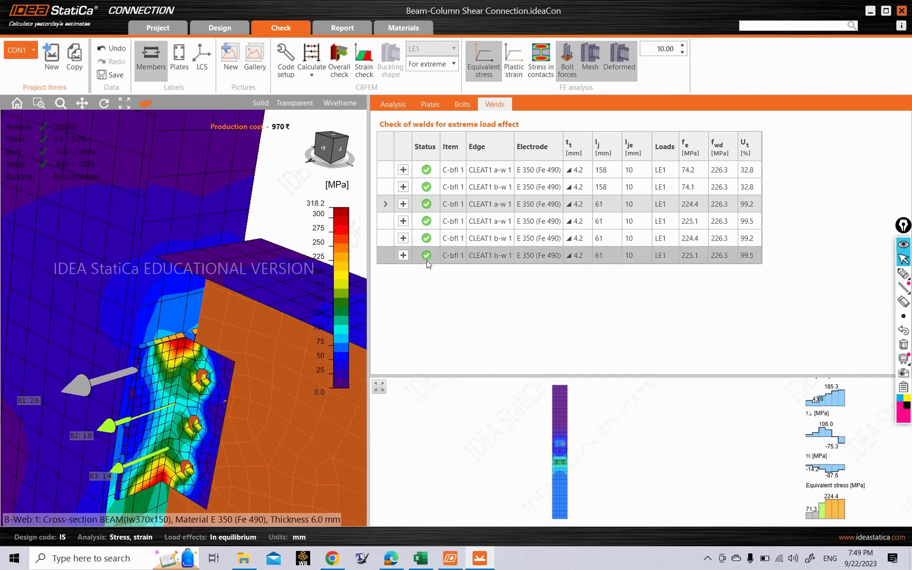
# Examine the check results and stress diagrams of the cleat welds one by one, including a closer look at the CLEAT1 b-w 1 vertical weld.
pyautogui.click(453, 171)
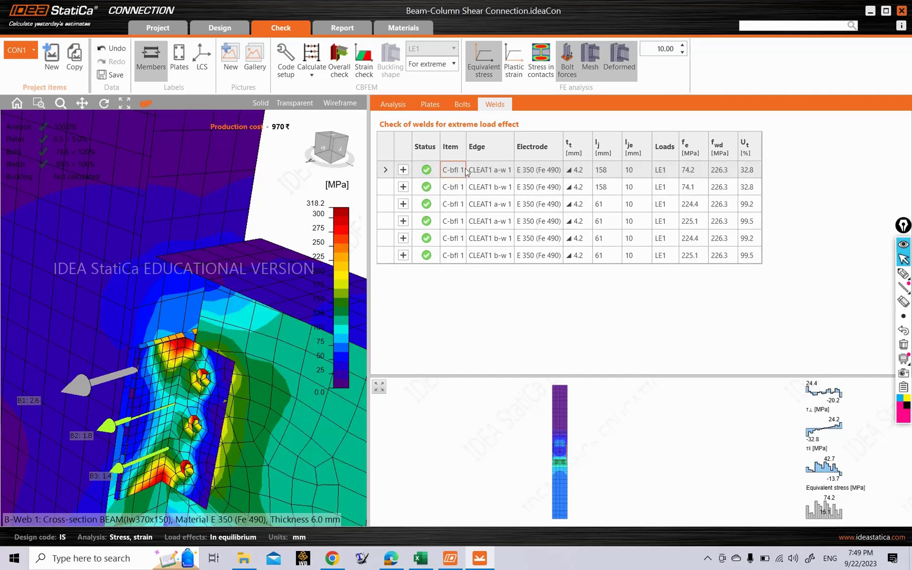
pyautogui.click(490, 206)
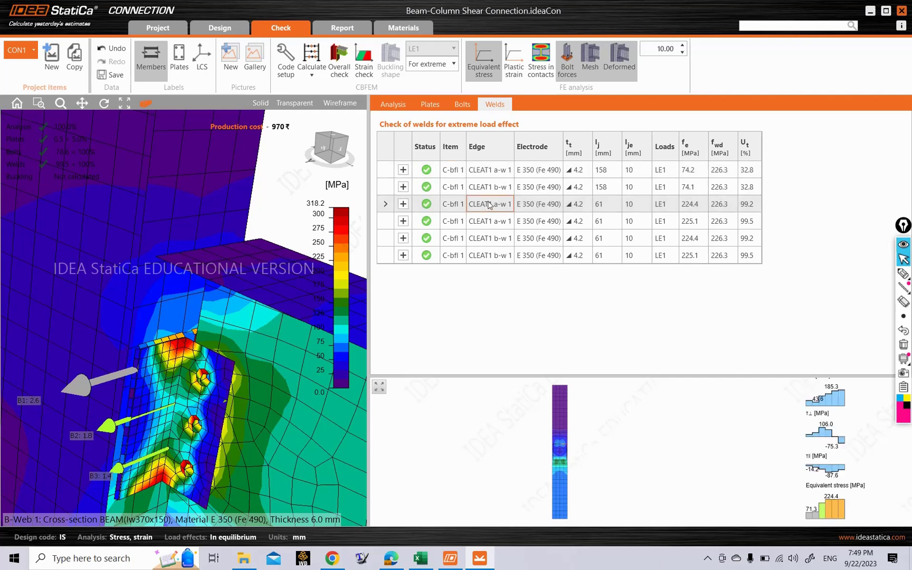
pyautogui.click(486, 223)
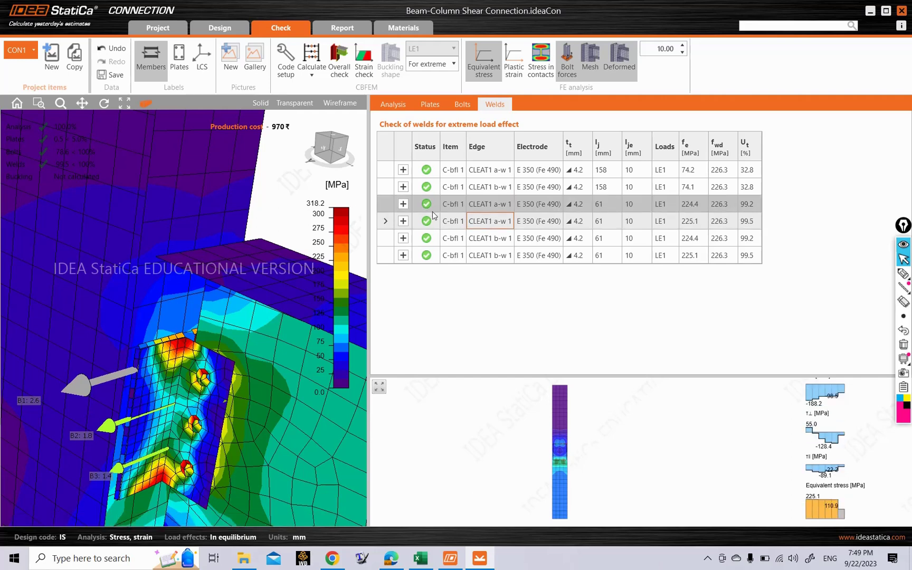
pyautogui.click(462, 238)
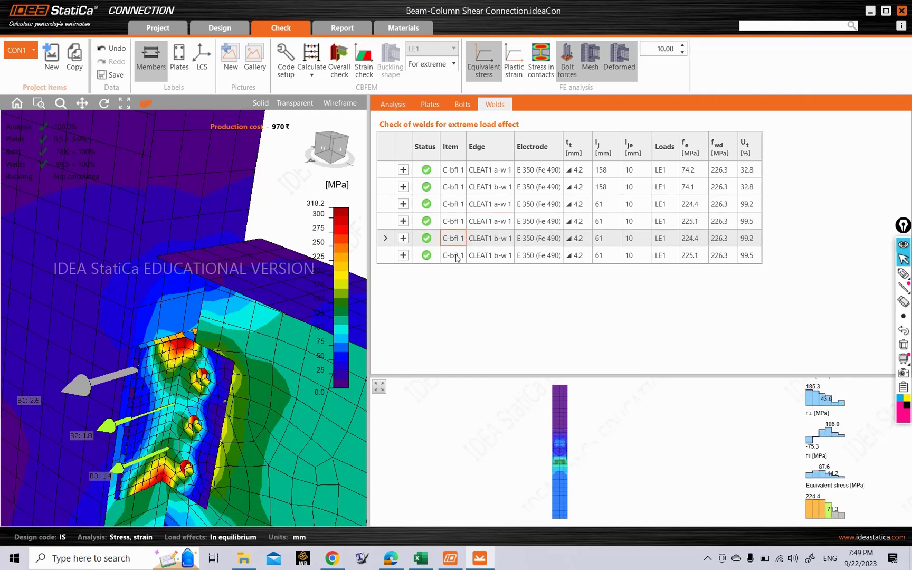
pyautogui.click(457, 256)
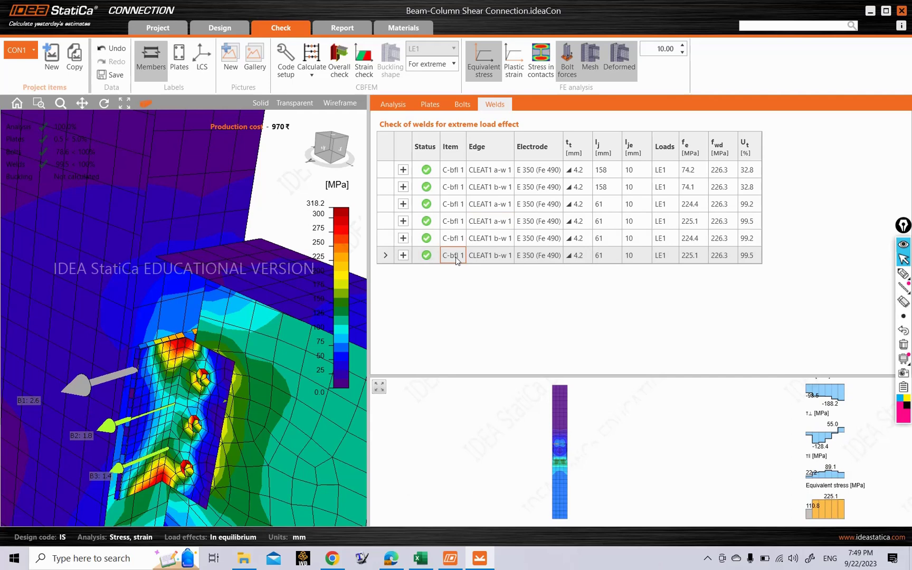
pyautogui.click(450, 204)
pyautogui.click(449, 188)
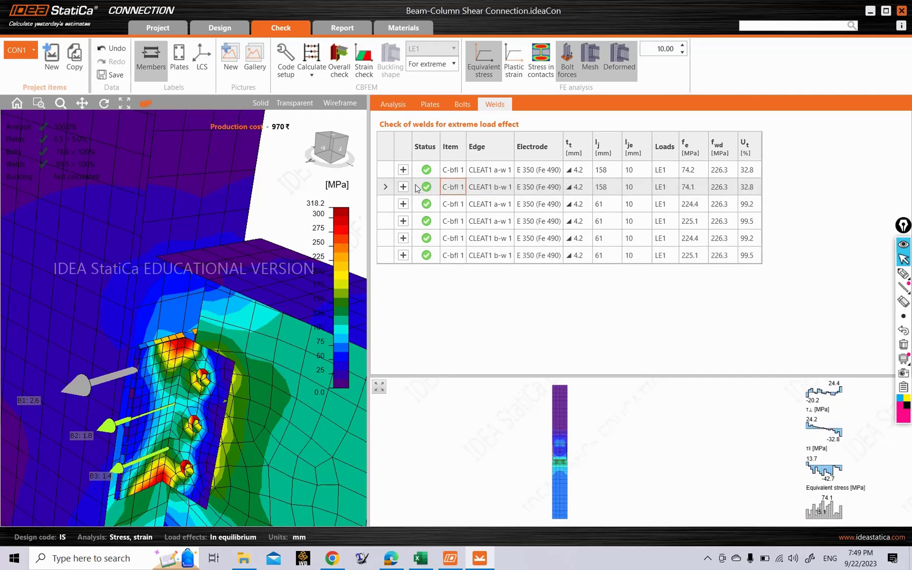
pyautogui.scroll(6, 555, 457)
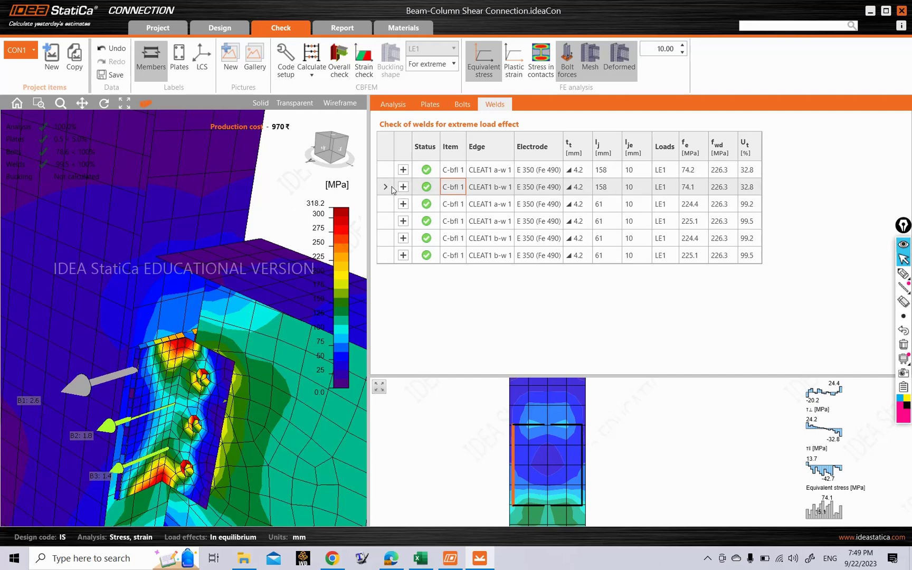
pyautogui.hotkey('ctrl', 'shift', 'p')
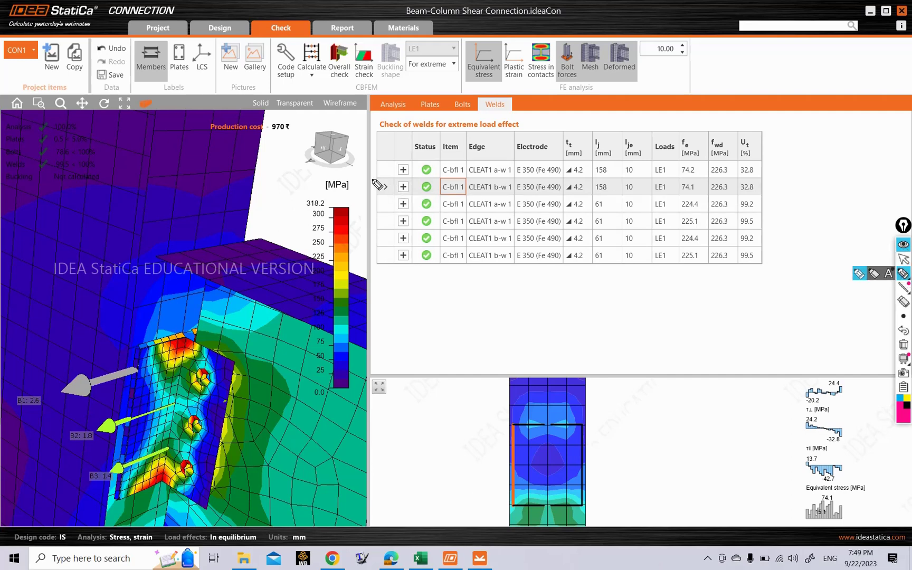
# Tick the selected CLEAT1 b-w 1 weld row by hand and circle its vertical weld in the plate preview.
pyautogui.moveTo(361, 193); pyautogui.dragTo(390, 179)
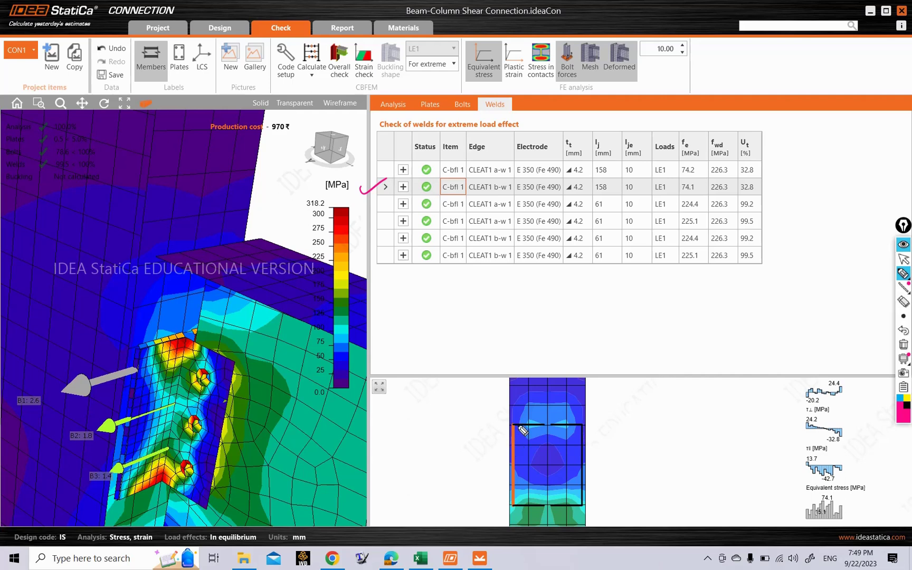
pyautogui.moveTo(521, 426)
pyautogui.mouseDown()
pyautogui.moveTo(504, 499)
pyautogui.moveTo(534, 441)
pyautogui.moveTo(519, 424)
pyautogui.mouseUp()
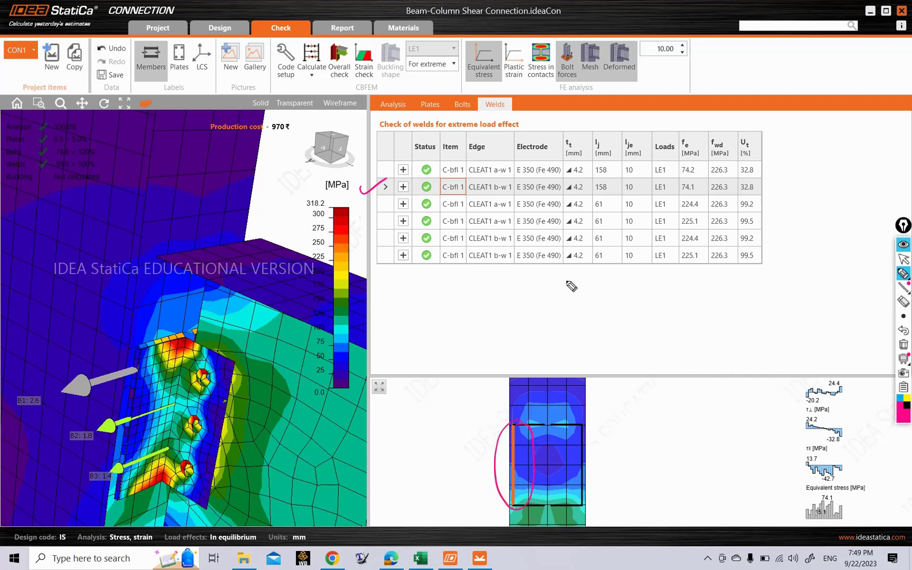
pyautogui.click(903, 259)
# Show the weld check of the 158 mm CLEAT1 a-w 1 weld, followed by the first 61 mm CLEAT1 a-w 1 weld.
pyautogui.click(441, 173)
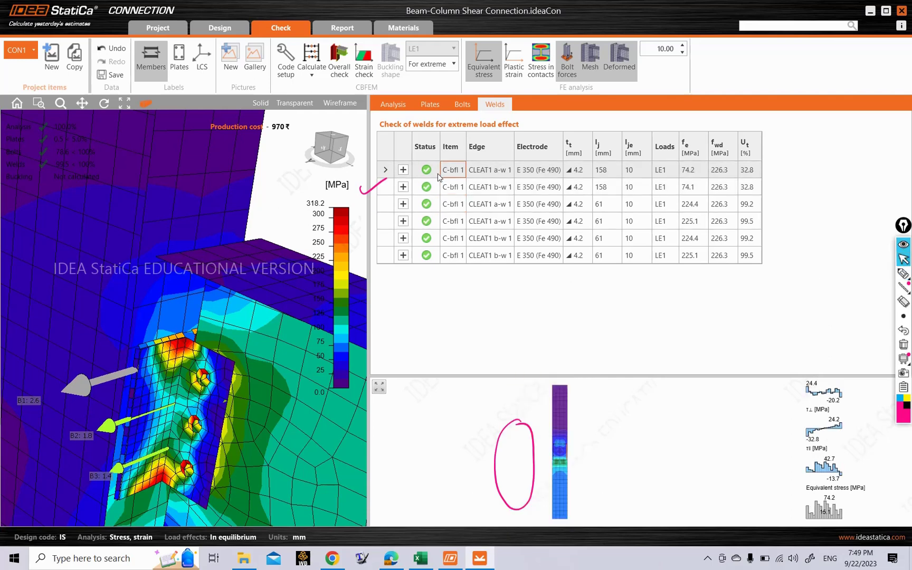
pyautogui.scroll(1, 547, 443)
pyautogui.scroll(4, 579, 459)
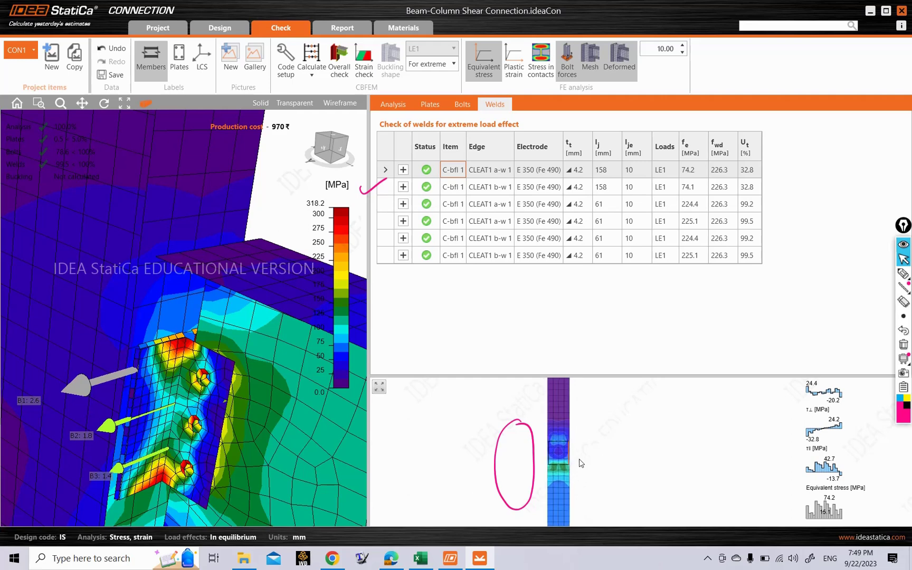
pyautogui.click(437, 208)
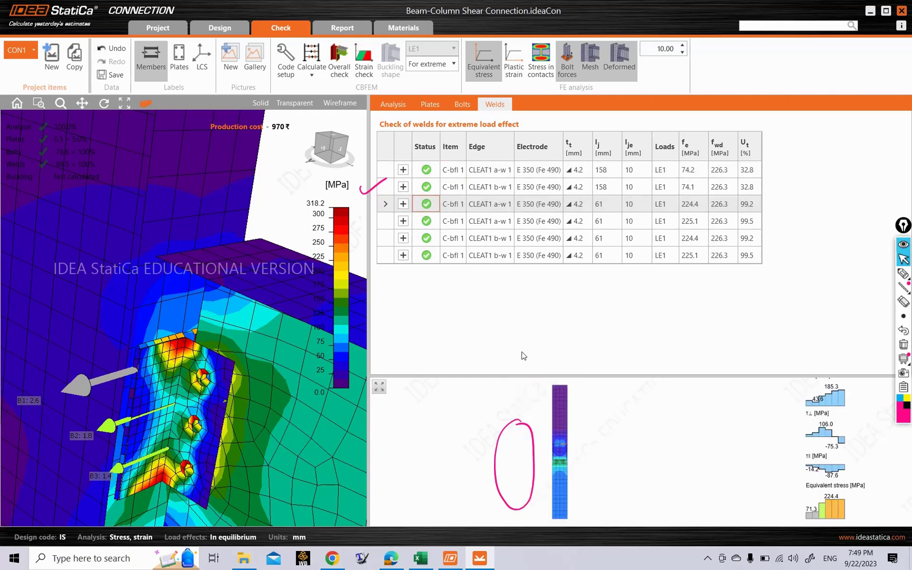
pyautogui.scroll(5, 573, 454)
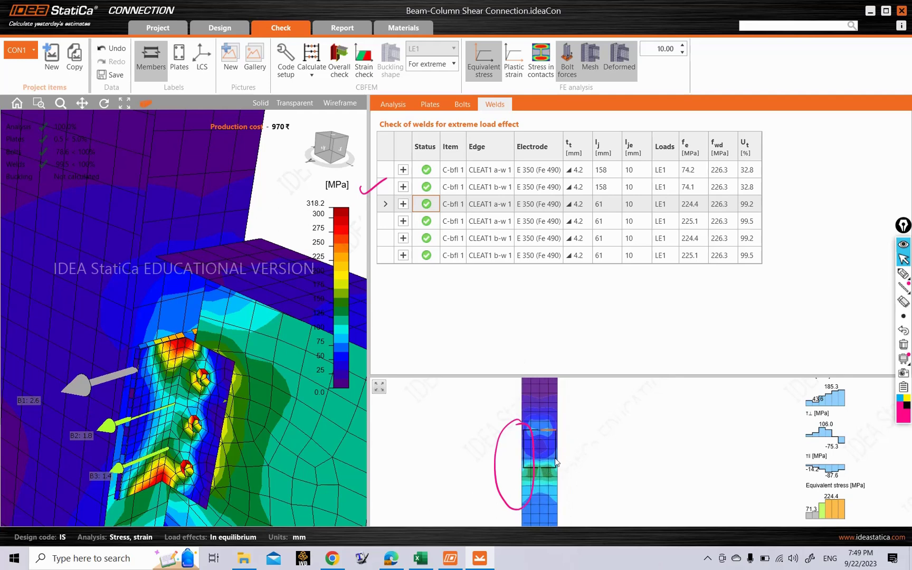
# Erase all annotations, circle the selected horizontal weld in the plate preview, and handwrite a double-underlined "65mm" beside it.
pyautogui.click(903, 345)
pyautogui.click(904, 273)
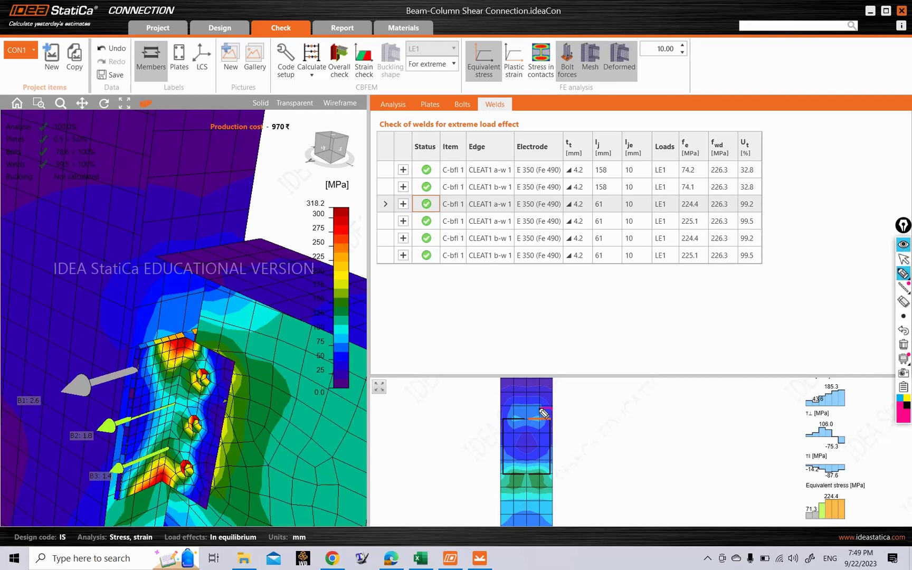
pyautogui.moveTo(551, 409); pyautogui.dragTo(526, 411)
pyautogui.moveTo(563, 385)
pyautogui.mouseDown()
pyautogui.moveTo(558, 397)
pyautogui.moveTo(596, 393)
pyautogui.mouseUp()
pyautogui.moveTo(554, 411); pyautogui.dragTo(597, 400)
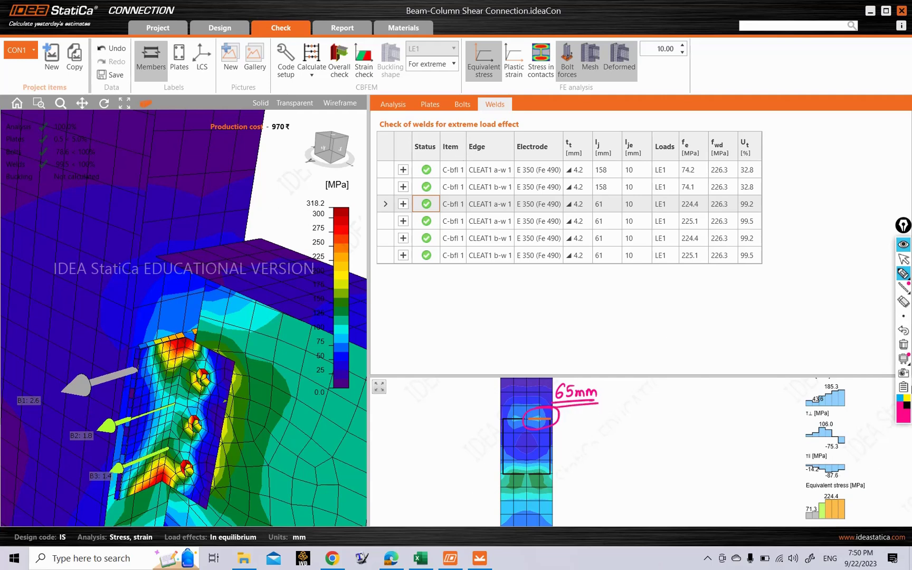
pyautogui.click(905, 261)
# Draw a rectangular frame by hand around the weld stress diagrams.
pyautogui.click(904, 274)
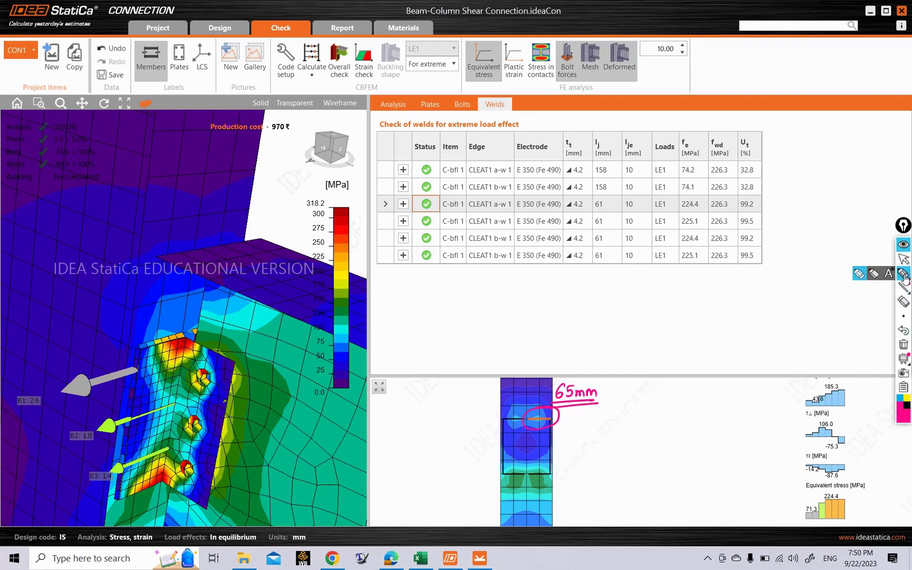
pyautogui.moveTo(776, 377)
pyautogui.mouseDown()
pyautogui.moveTo(863, 377)
pyautogui.moveTo(780, 463)
pyautogui.moveTo(780, 514)
pyautogui.mouseUp()
pyautogui.moveTo(863, 378); pyautogui.dragTo(866, 511)
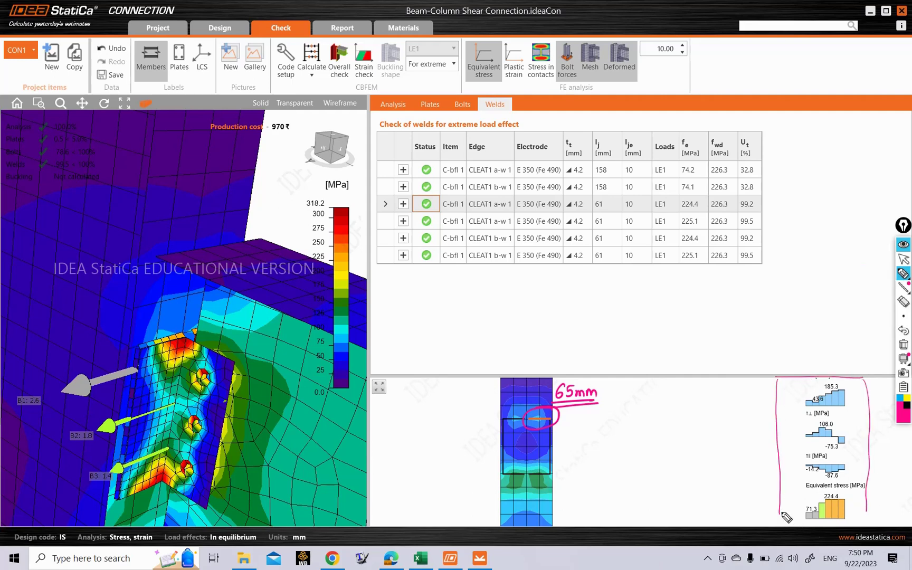
pyautogui.moveTo(782, 515)
pyautogui.mouseDown()
pyautogui.moveTo(858, 523)
pyautogui.moveTo(866, 511)
pyautogui.mouseUp()
# Adjust the pen thickness and handwrite "6 elements" with a double underline beside the plate preview.
pyautogui.click(903, 287)
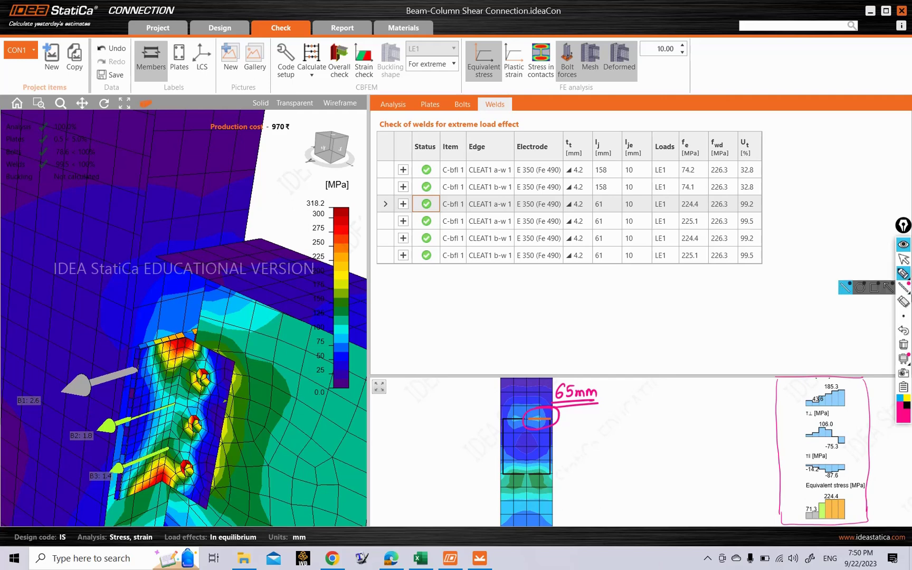
pyautogui.click(903, 316)
pyautogui.click(846, 316)
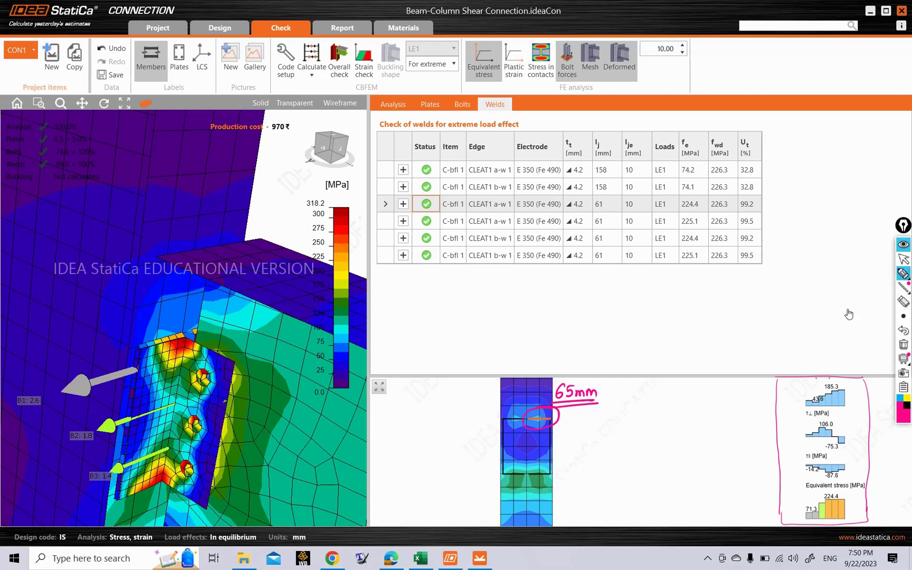
pyautogui.moveTo(630, 404)
pyautogui.mouseDown()
pyautogui.moveTo(630, 416)
pyautogui.moveTo(688, 418)
pyautogui.moveTo(674, 425)
pyautogui.mouseUp()
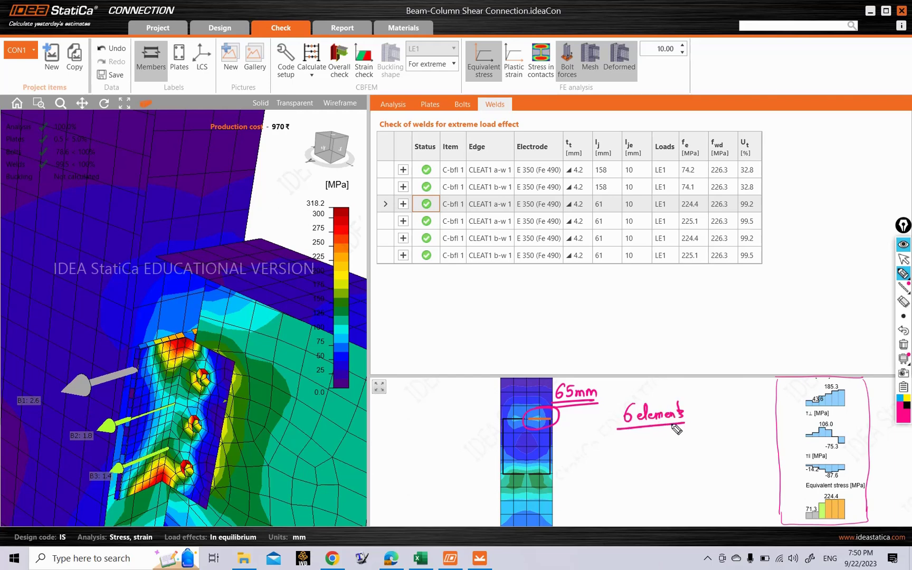
pyautogui.moveTo(618, 436); pyautogui.dragTo(683, 432)
# Underline the equivalent stress heading, tick its bars and the cleat's top weld elements, and circle the maximum equivalent stress.
pyautogui.moveTo(799, 493); pyautogui.dragTo(859, 491)
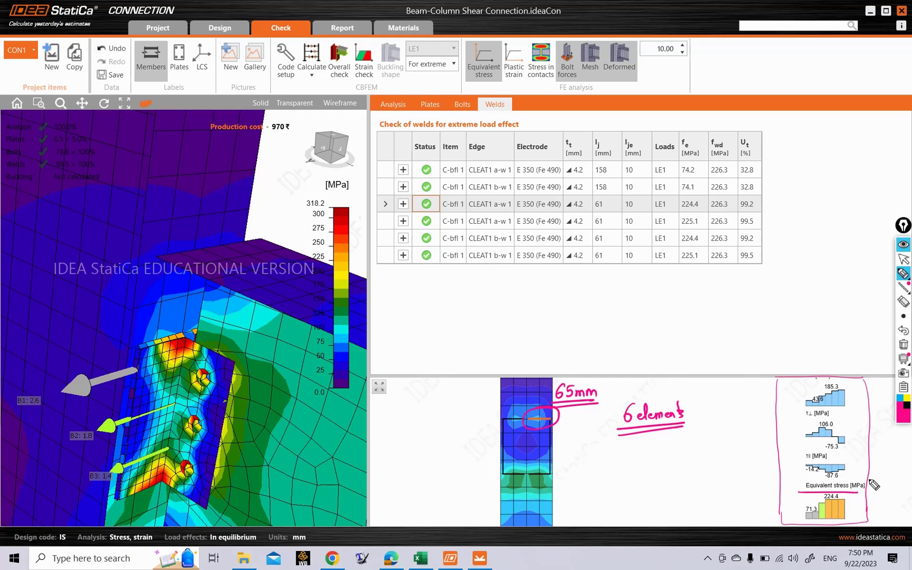
pyautogui.moveTo(798, 518); pyautogui.dragTo(852, 517)
pyautogui.moveTo(160, 337); pyautogui.dragTo(165, 331)
pyautogui.moveTo(170, 334); pyautogui.dragTo(189, 324)
pyautogui.moveTo(850, 492)
pyautogui.mouseDown()
pyautogui.moveTo(840, 490)
pyautogui.moveTo(850, 494)
pyautogui.mouseUp()
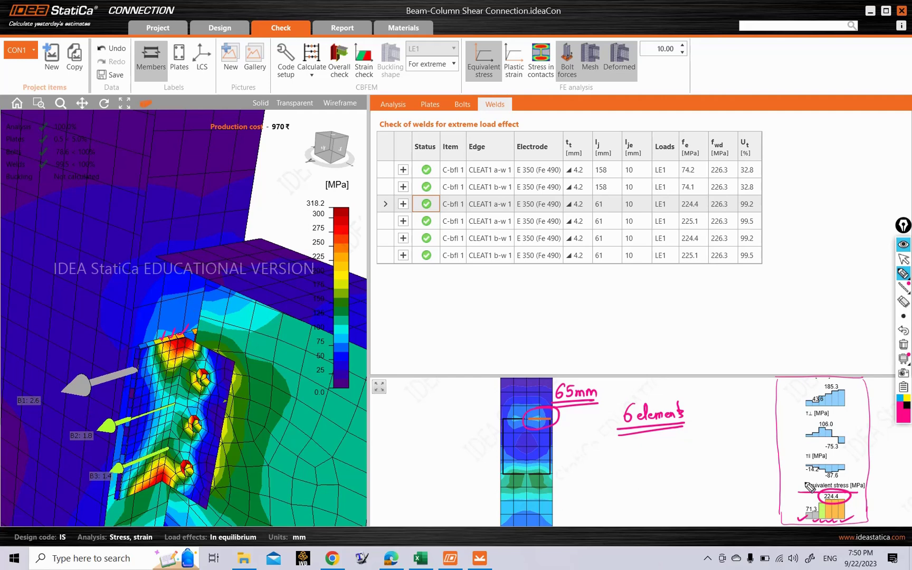
# Handwrite "6 elements → 224.4 MPa" above the weld check table, underlining the stress and circling its unit.
pyautogui.moveTo(796, 132)
pyautogui.mouseDown()
pyautogui.moveTo(847, 143)
pyautogui.moveTo(787, 152)
pyautogui.moveTo(867, 149)
pyautogui.moveTo(857, 133)
pyautogui.moveTo(874, 142)
pyautogui.mouseUp()
pyautogui.click(829, 136)
pyautogui.moveTo(873, 128)
pyautogui.mouseDown()
pyautogui.moveTo(890, 141)
pyautogui.moveTo(893, 127)
pyautogui.moveTo(848, 125)
pyautogui.mouseUp()
pyautogui.moveTo(750, 141); pyautogui.dragTo(784, 138)
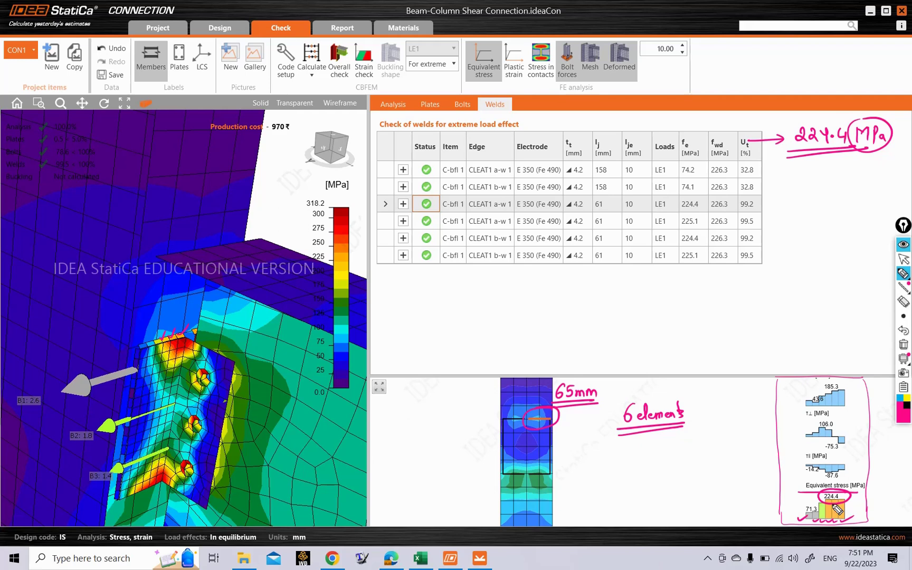
pyautogui.moveTo(685, 121)
pyautogui.mouseDown()
pyautogui.moveTo(681, 133)
pyautogui.moveTo(693, 141)
pyautogui.mouseUp()
pyautogui.moveTo(699, 122)
pyautogui.mouseDown()
pyautogui.moveTo(702, 140)
pyautogui.moveTo(742, 130)
pyautogui.moveTo(745, 141)
pyautogui.mouseUp()
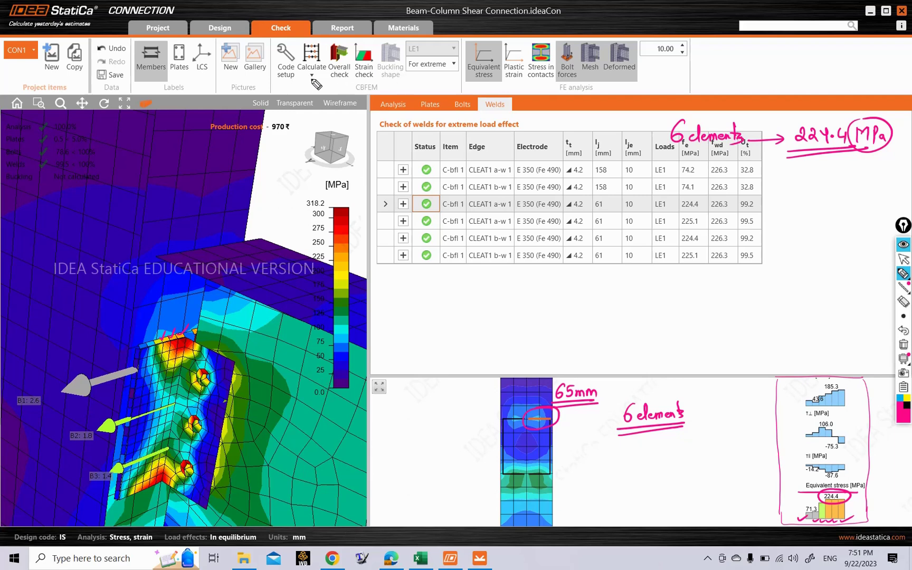
# Set the minimal size of element to 8 mm in the code setup and recalculate the connection.
pyautogui.click(903, 258)
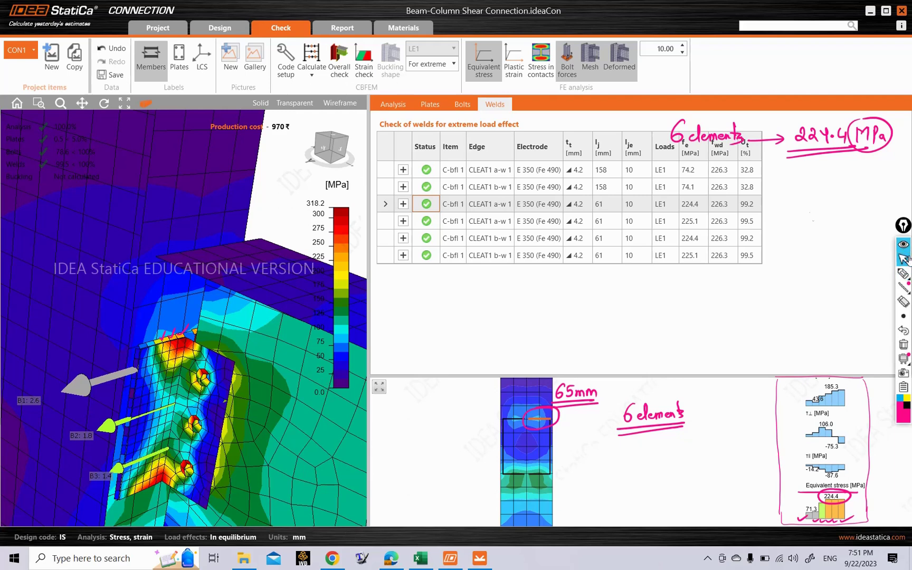
pyautogui.click(286, 61)
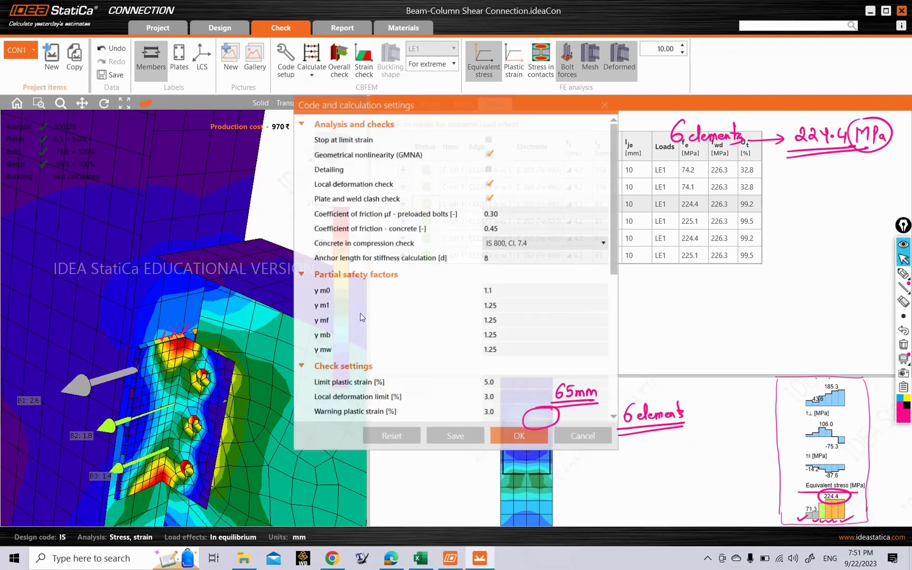
pyautogui.scroll(-10, 448, 381)
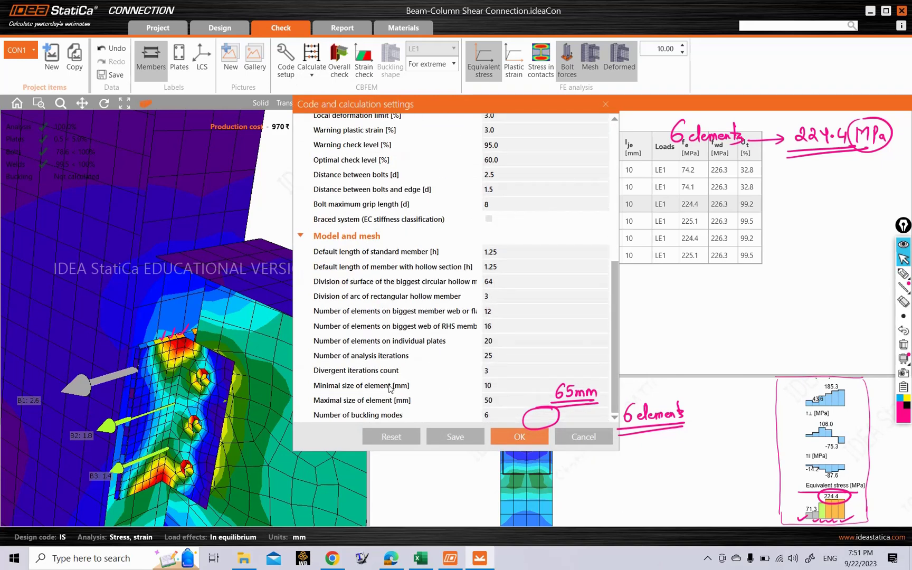
pyautogui.click(486, 386)
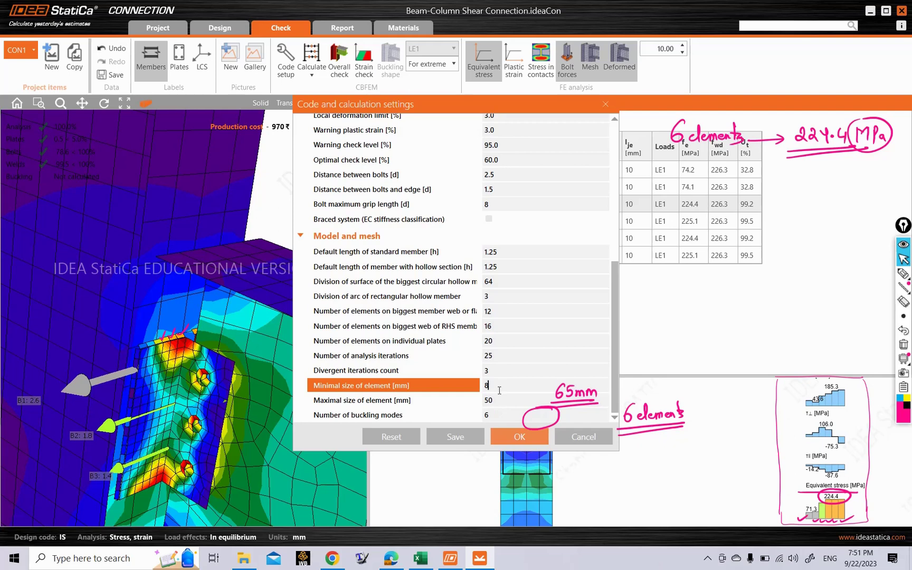
pyautogui.click(515, 437)
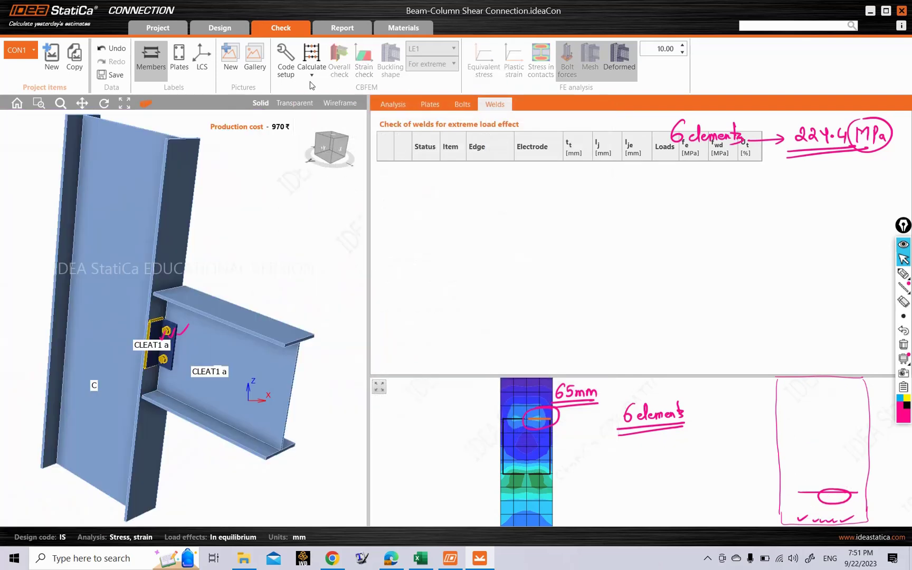
pyautogui.click(312, 77)
pyautogui.click(323, 90)
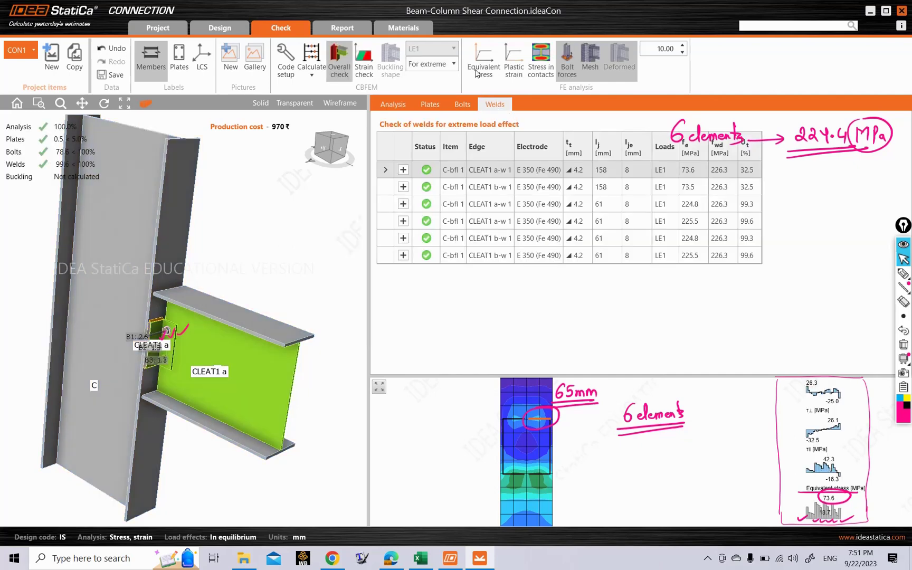
# Display the equivalent stress on the model and show the weld check of the first 61 mm CLEAT1 a-w 1 weld.
pyautogui.click(491, 56)
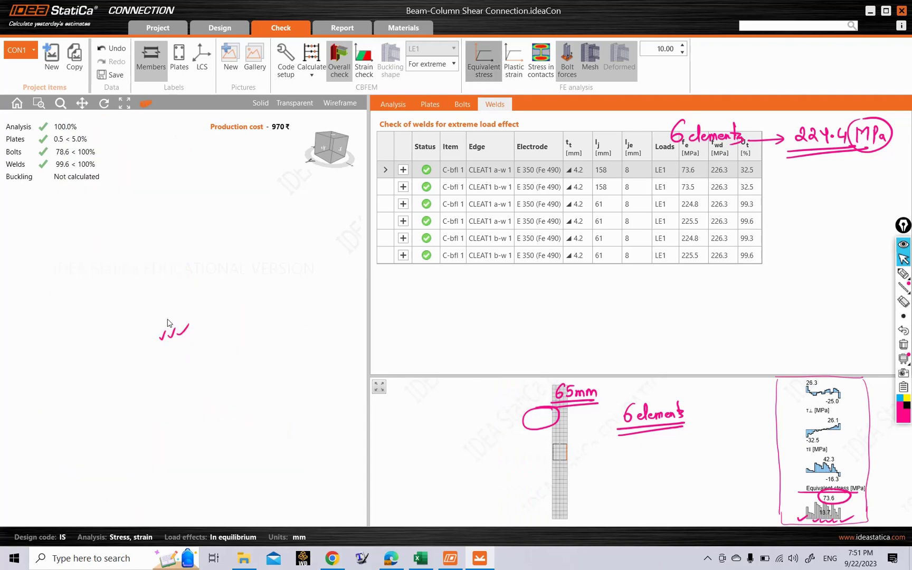
pyautogui.scroll(5, 167, 329)
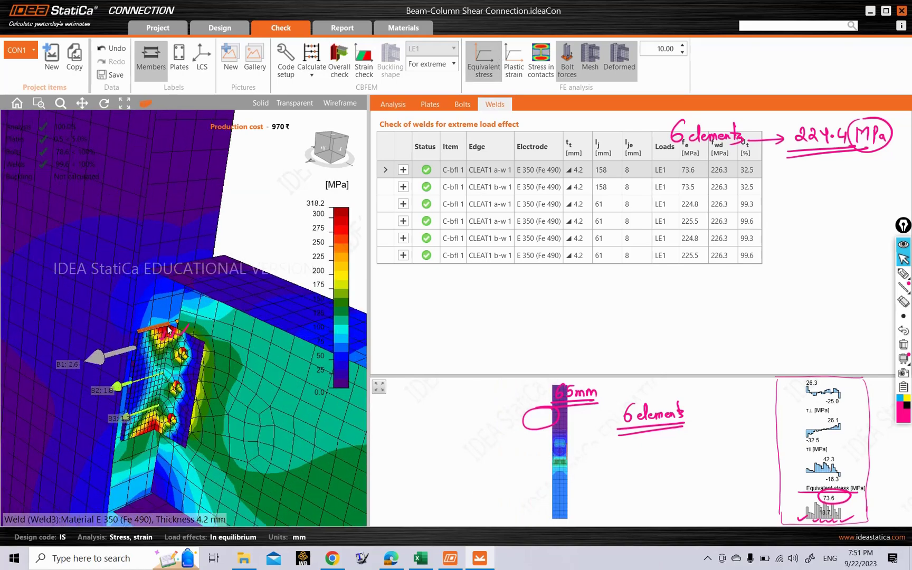
pyautogui.click(439, 208)
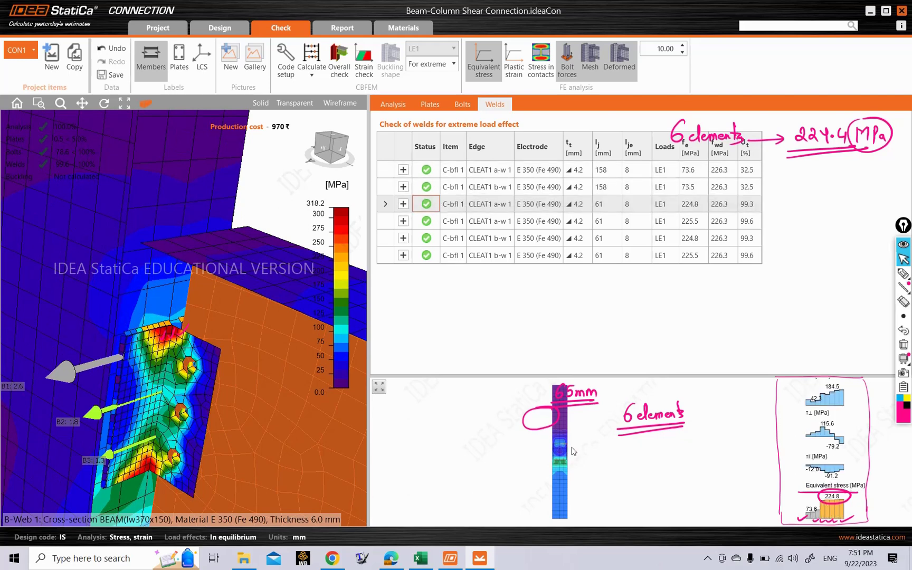
pyautogui.scroll(1, 575, 433)
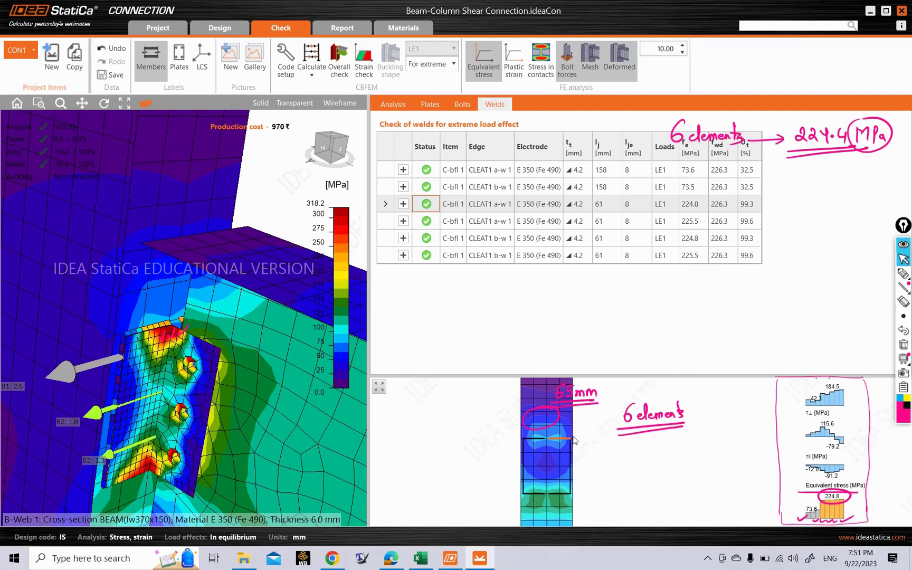
# Tick the elements along the cleat's top weld, handwrite "8 elements →" below the six-element note, and circle the weld.
pyautogui.click(903, 273)
pyautogui.moveTo(121, 330); pyautogui.dragTo(168, 324)
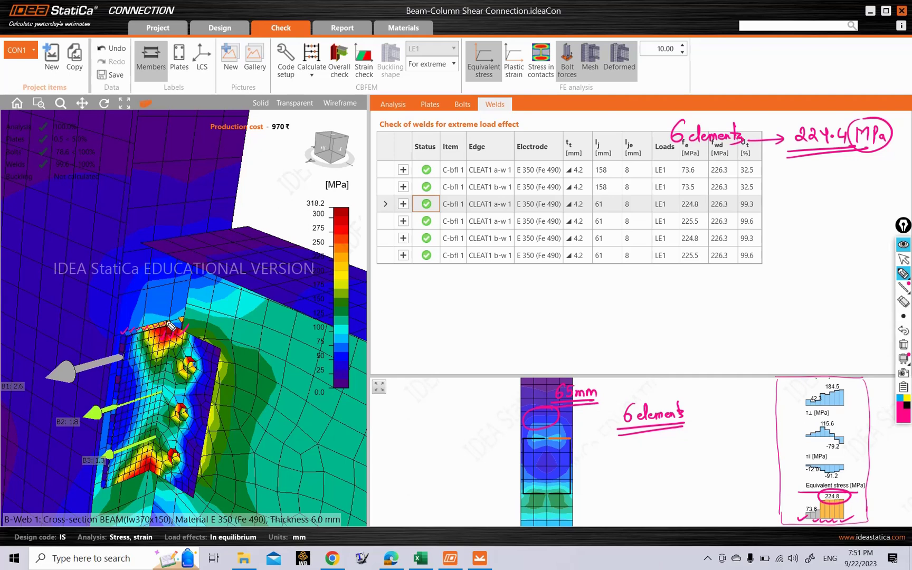
pyautogui.moveTo(686, 166)
pyautogui.mouseDown()
pyautogui.moveTo(678, 176)
pyautogui.moveTo(685, 164)
pyautogui.mouseUp()
pyautogui.moveTo(689, 177)
pyautogui.mouseDown()
pyautogui.moveTo(805, 177)
pyautogui.moveTo(792, 182)
pyautogui.mouseUp()
pyautogui.moveTo(172, 316); pyautogui.dragTo(142, 321)
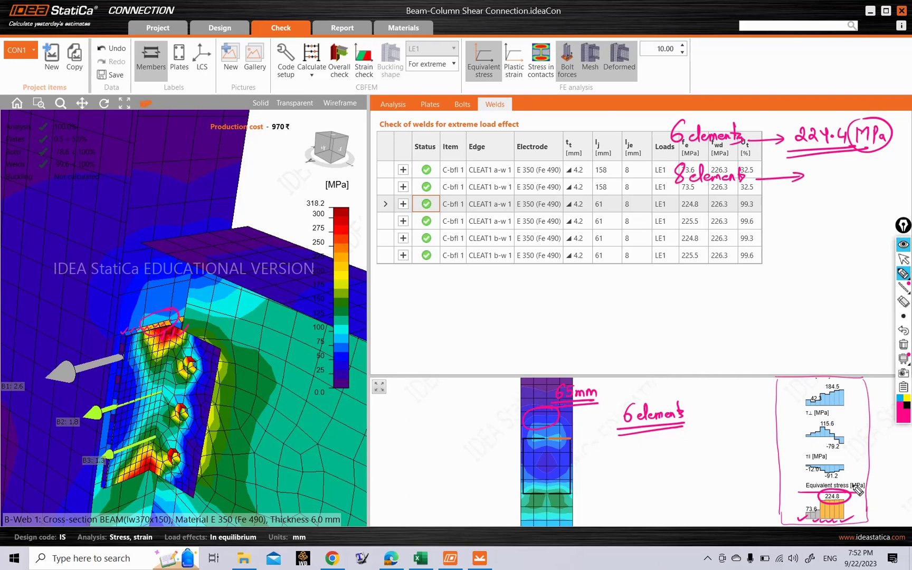
# Complete the eight-element note with a handwritten, double-underlined "224.8 MPa".
pyautogui.moveTo(806, 173)
pyautogui.mouseDown()
pyautogui.moveTo(813, 182)
pyautogui.moveTo(834, 175)
pyautogui.mouseUp()
pyautogui.click(838, 178)
pyautogui.moveTo(835, 169)
pyautogui.mouseDown()
pyautogui.moveTo(832, 182)
pyautogui.moveTo(865, 170)
pyautogui.moveTo(866, 180)
pyautogui.mouseUp()
pyautogui.moveTo(870, 169); pyautogui.dragTo(874, 176)
pyautogui.moveTo(881, 174); pyautogui.dragTo(882, 179)
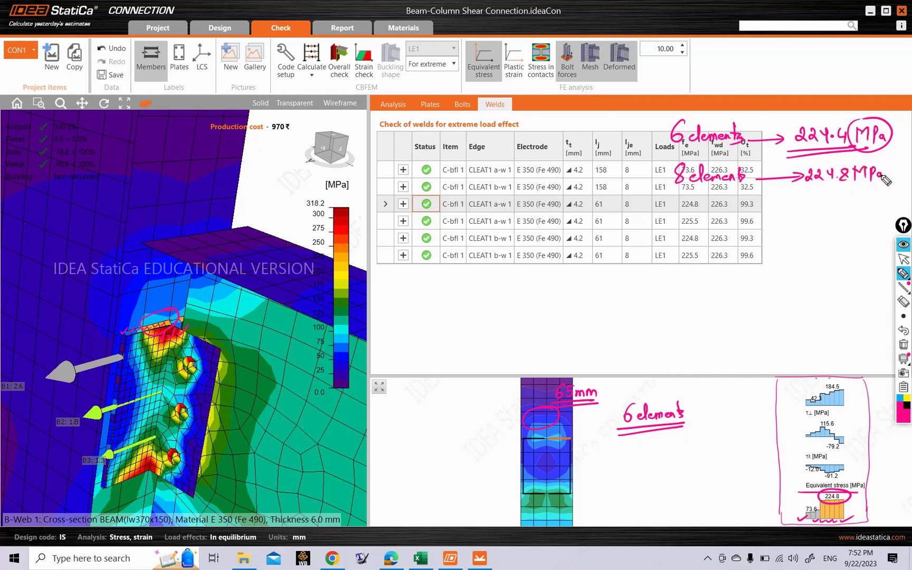
pyautogui.moveTo(794, 200); pyautogui.dragTo(881, 193)
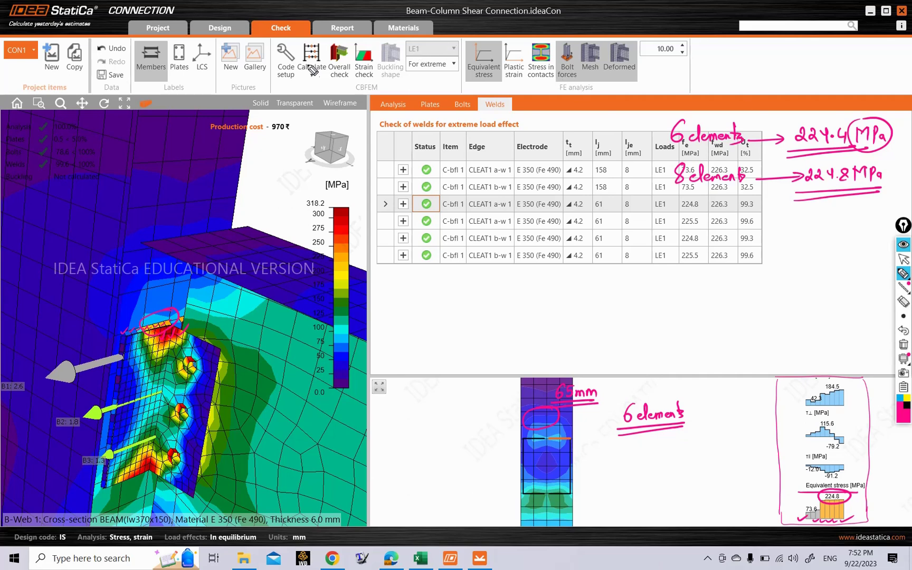
# Set the minimal size of element to 2 mm in the code and calculation settings.
pyautogui.click(903, 259)
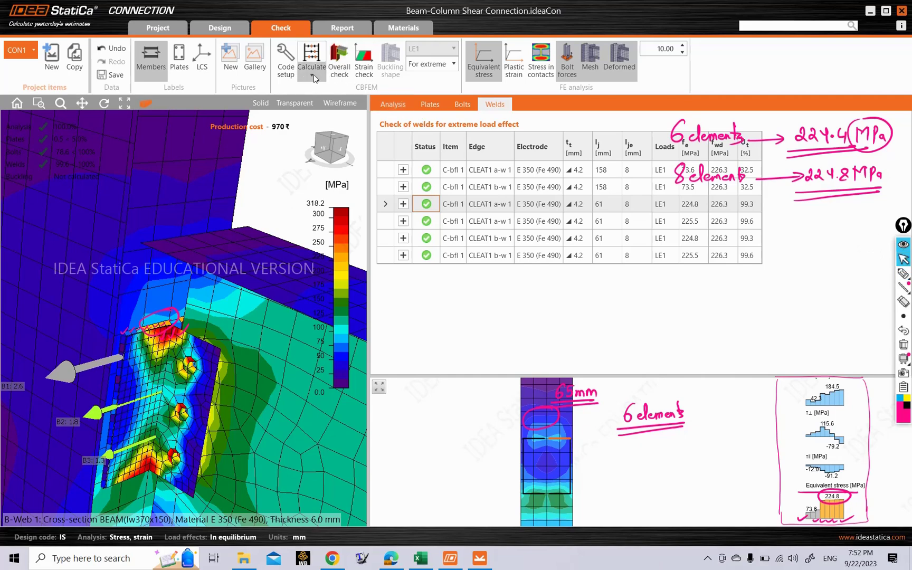
pyautogui.scroll(-10, 387, 358)
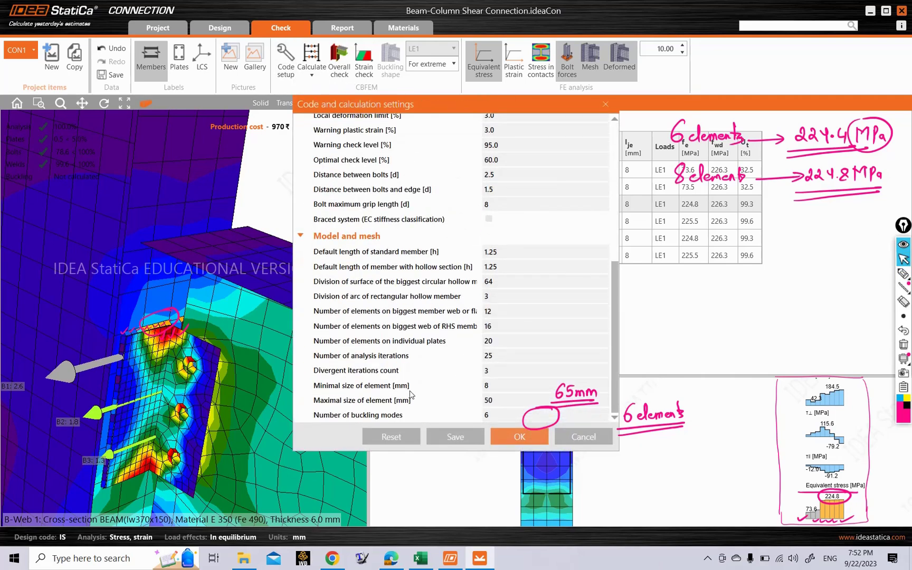
pyautogui.click(459, 385)
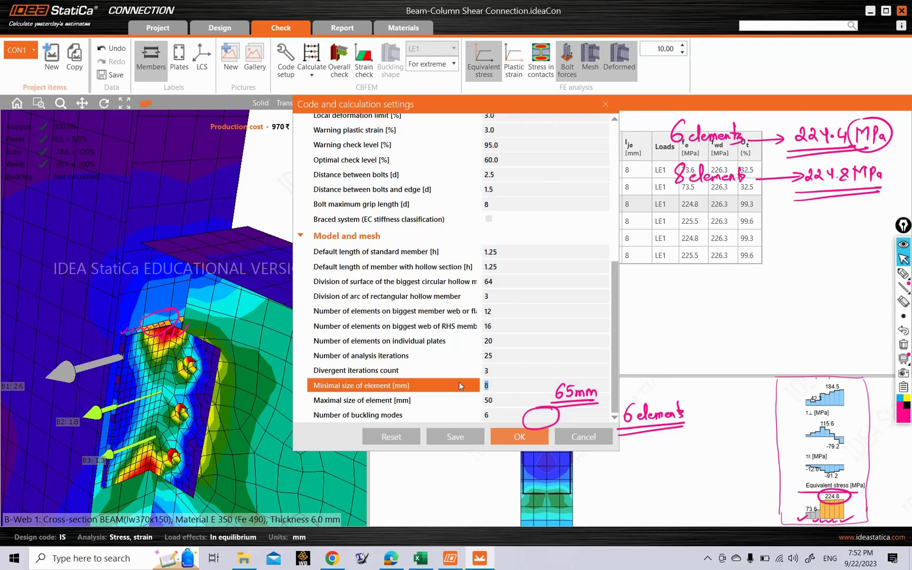
pyautogui.write('2')
pyautogui.click(516, 434)
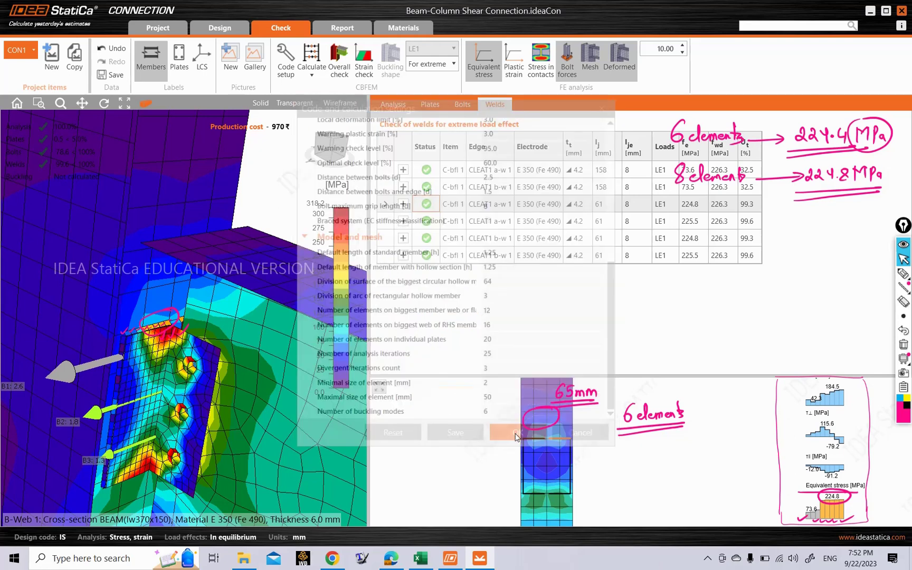
# Recalculate the connection, display its equivalent stress, and show the first 60 mm CLEAT1 a-w 1 weld close up.
pyautogui.click(310, 82)
pyautogui.click(321, 92)
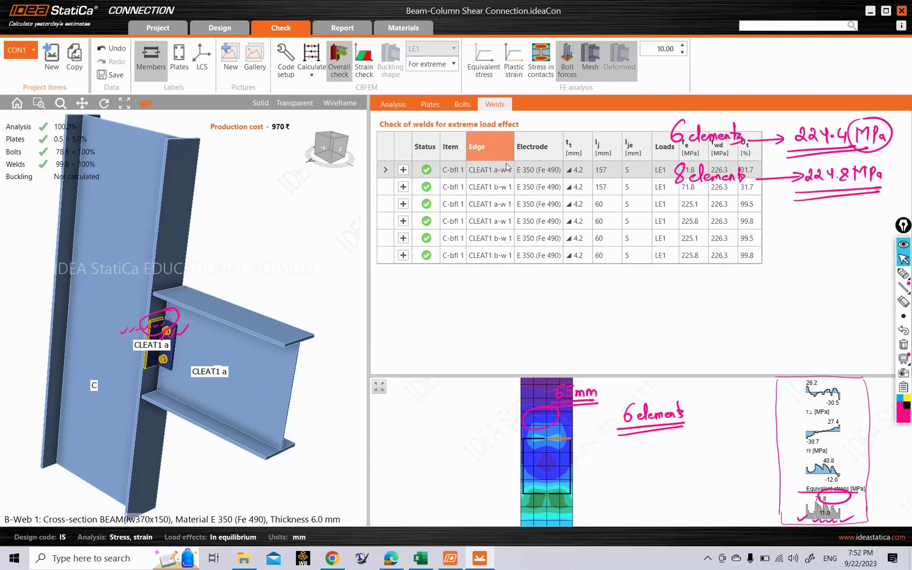
pyautogui.click(483, 61)
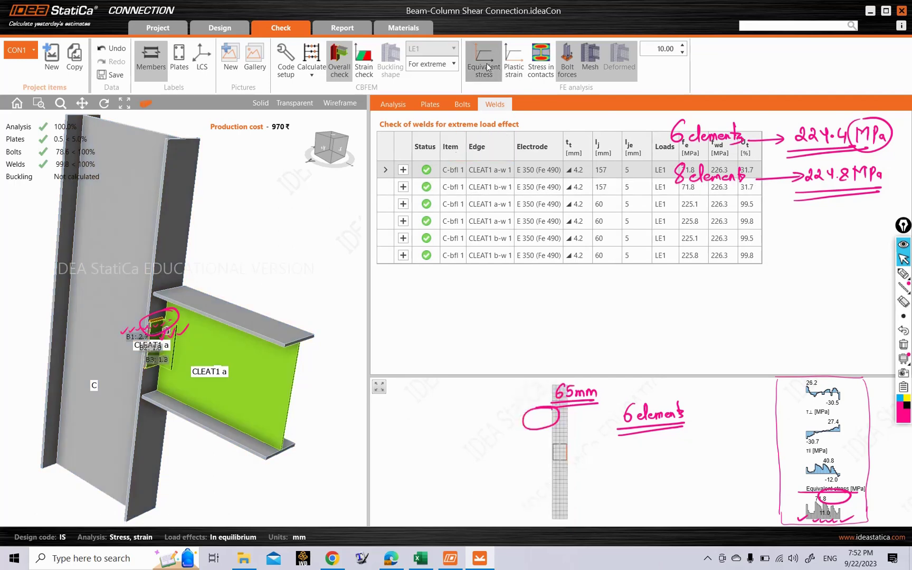
pyautogui.click(422, 204)
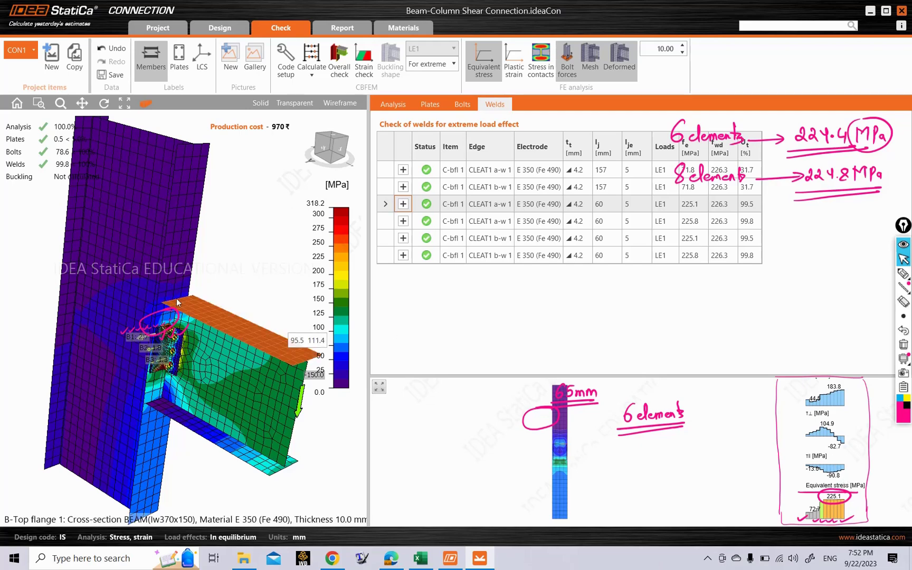
pyautogui.scroll(5, 166, 317)
pyautogui.scroll(5, 166, 314)
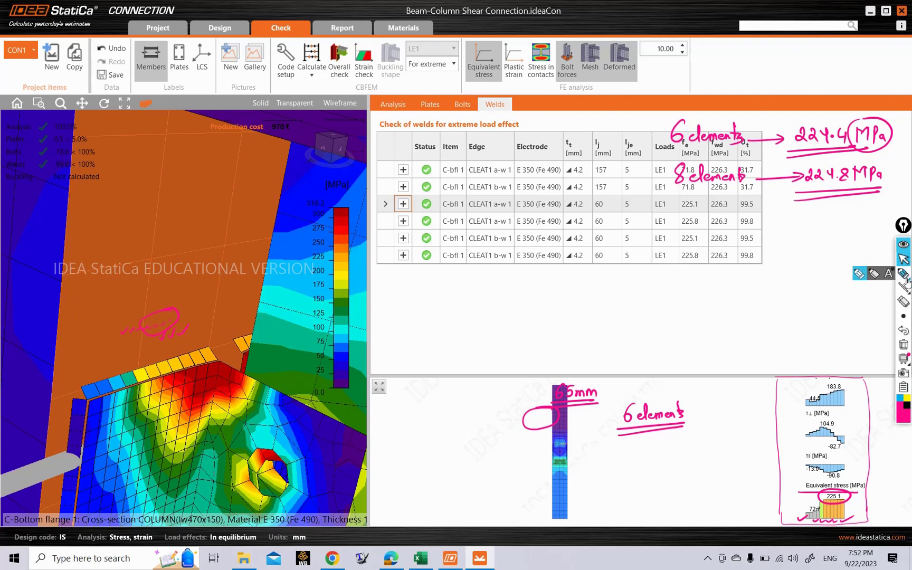
# Handwrite a double-underlined "225.1 MPa" below the 224.8 MPa note, tick it, and circle the equivalent stress diagram.
pyautogui.click(903, 273)
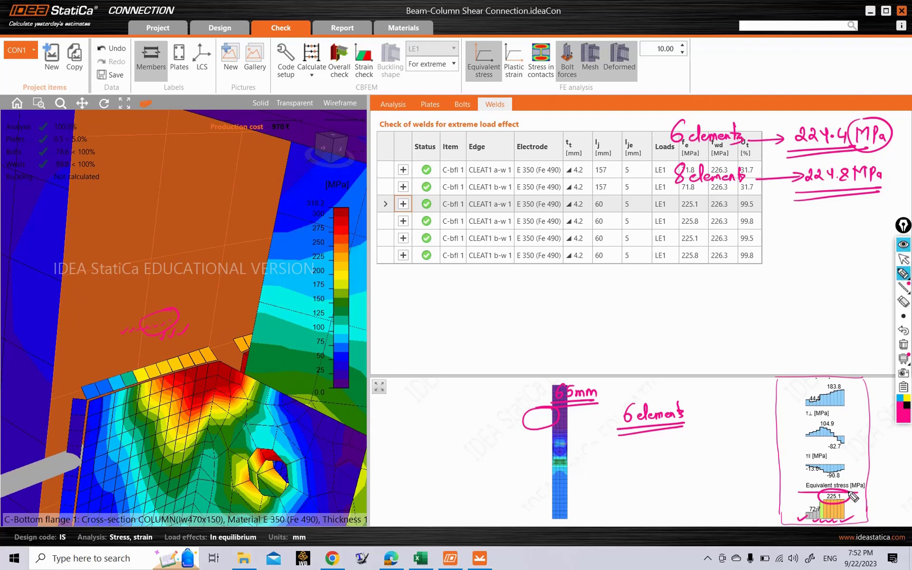
pyautogui.moveTo(795, 212)
pyautogui.mouseDown()
pyautogui.moveTo(804, 222)
pyautogui.moveTo(844, 220)
pyautogui.moveTo(854, 208)
pyautogui.moveTo(857, 221)
pyautogui.moveTo(858, 209)
pyautogui.moveTo(864, 220)
pyautogui.mouseUp()
pyautogui.click(824, 218)
pyautogui.moveTo(786, 233)
pyautogui.mouseDown()
pyautogui.moveTo(874, 226)
pyautogui.moveTo(876, 236)
pyautogui.mouseUp()
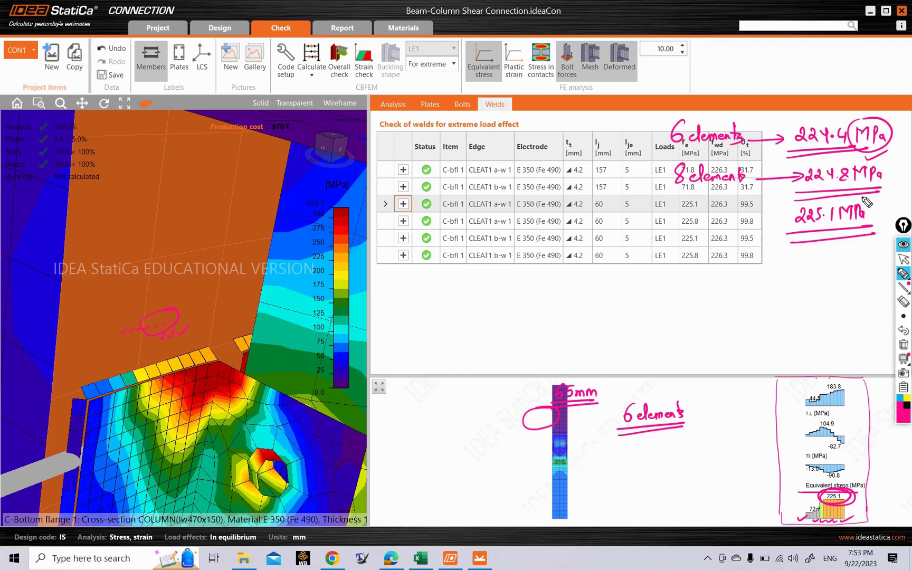
pyautogui.moveTo(856, 241); pyautogui.dragTo(883, 226)
pyautogui.moveTo(856, 504)
pyautogui.mouseDown()
pyautogui.moveTo(799, 513)
pyautogui.moveTo(844, 530)
pyautogui.moveTo(842, 492)
pyautogui.mouseUp()
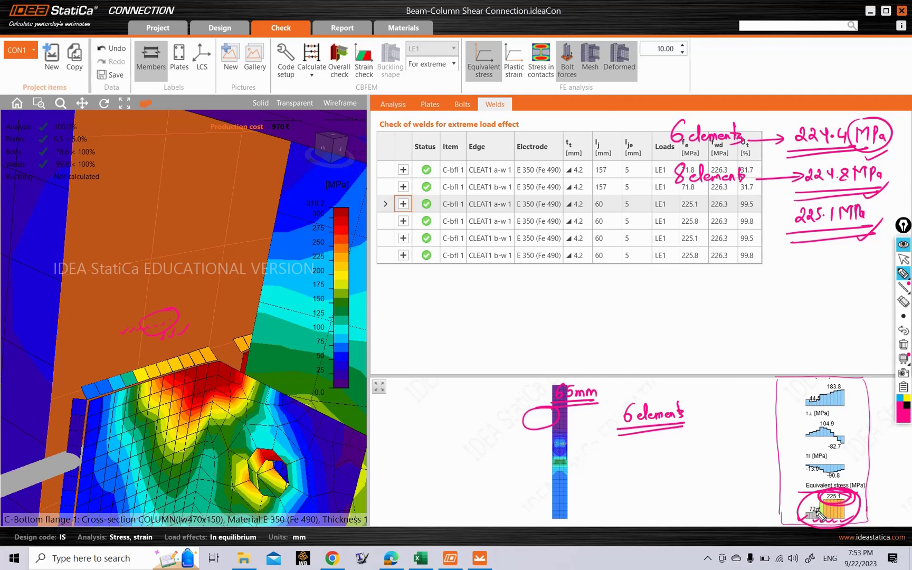
# Handwrite "6 ele → 225.1" and "4 ele → 72.7" below the weld check table.
pyautogui.moveTo(590, 273)
pyautogui.mouseDown()
pyautogui.moveTo(585, 292)
pyautogui.moveTo(682, 291)
pyautogui.mouseUp()
pyautogui.moveTo(693, 280); pyautogui.dragTo(693, 294)
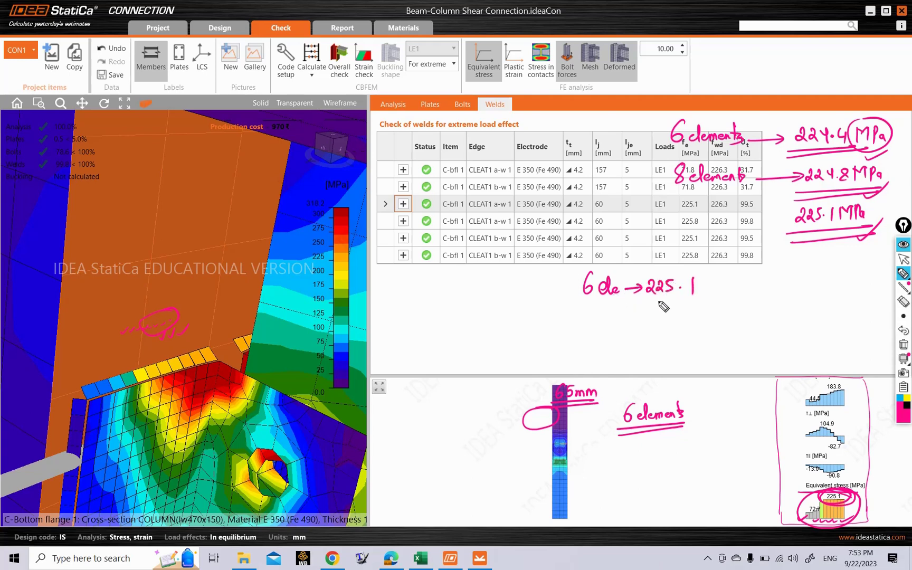
pyautogui.moveTo(592, 309); pyautogui.dragTo(596, 319)
pyautogui.moveTo(594, 311)
pyautogui.mouseDown()
pyautogui.moveTo(594, 324)
pyautogui.moveTo(608, 309)
pyautogui.moveTo(618, 321)
pyautogui.moveTo(648, 320)
pyautogui.mouseUp()
pyautogui.moveTo(641, 315)
pyautogui.mouseDown()
pyautogui.moveTo(642, 326)
pyautogui.moveTo(654, 323)
pyautogui.mouseUp()
pyautogui.moveTo(663, 311); pyautogui.dragTo(667, 322)
pyautogui.click(670, 321)
pyautogui.moveTo(674, 312)
pyautogui.mouseDown()
pyautogui.moveTo(683, 311)
pyautogui.moveTo(679, 327)
pyautogui.mouseUp()
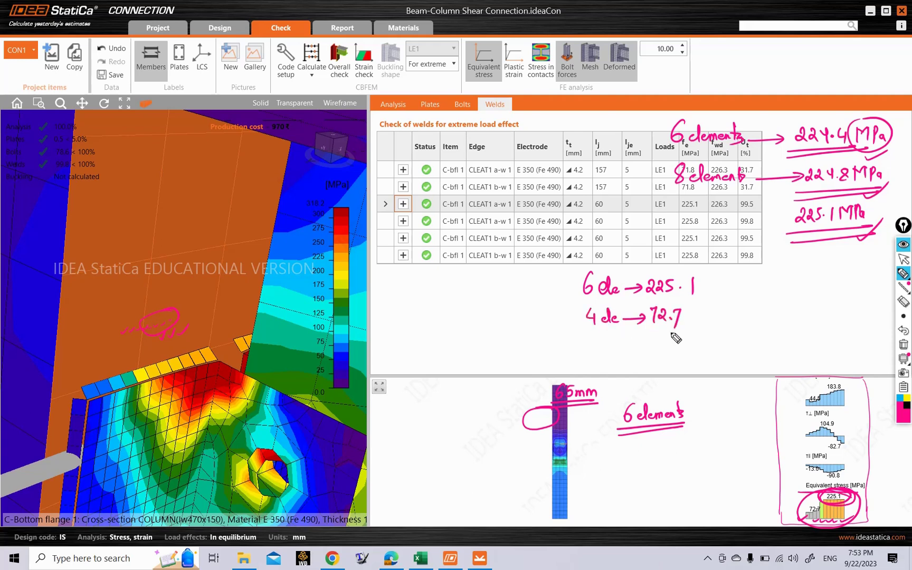
# Handwrite the weighted average (6×225.1 + 4×72.7) / (6+4) beside the element notes, with a circled double arrow below.
pyautogui.moveTo(740, 270)
pyautogui.mouseDown()
pyautogui.moveTo(733, 281)
pyautogui.moveTo(752, 284)
pyautogui.mouseUp()
pyautogui.moveTo(751, 274)
pyautogui.mouseDown()
pyautogui.moveTo(742, 286)
pyautogui.moveTo(763, 275)
pyautogui.moveTo(824, 281)
pyautogui.mouseUp()
pyautogui.click(796, 282)
pyautogui.moveTo(816, 272)
pyautogui.mouseDown()
pyautogui.moveTo(816, 292)
pyautogui.moveTo(853, 285)
pyautogui.mouseUp()
pyautogui.moveTo(853, 274)
pyautogui.mouseDown()
pyautogui.moveTo(844, 285)
pyautogui.moveTo(880, 285)
pyautogui.mouseUp()
pyautogui.click(874, 284)
pyautogui.moveTo(736, 296); pyautogui.dragTo(886, 293)
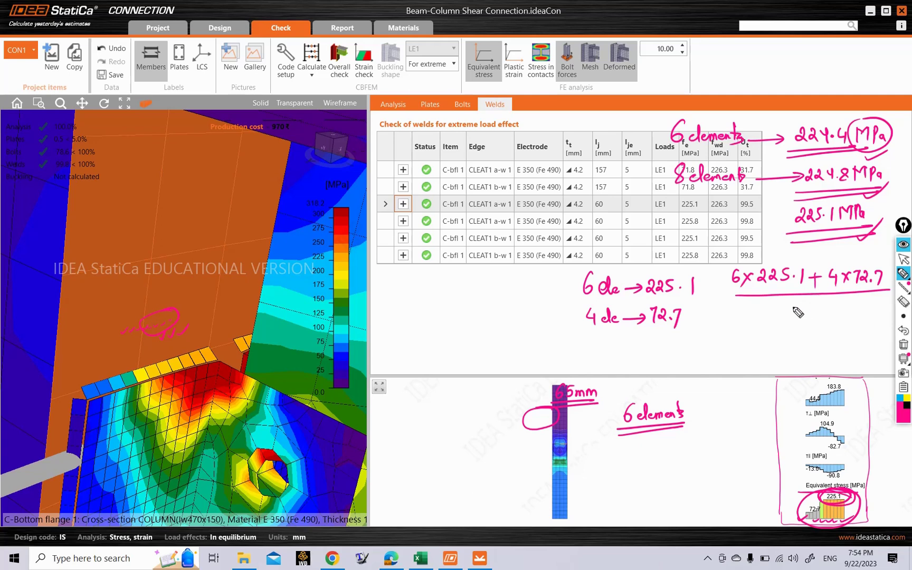
pyautogui.moveTo(799, 302)
pyautogui.mouseDown()
pyautogui.moveTo(794, 312)
pyautogui.moveTo(811, 309)
pyautogui.mouseUp()
pyautogui.moveTo(807, 304); pyautogui.dragTo(807, 315)
pyautogui.moveTo(817, 303); pyautogui.dragTo(822, 316)
pyautogui.moveTo(736, 339); pyautogui.dragTo(765, 341)
pyautogui.moveTo(751, 331)
pyautogui.mouseDown()
pyautogui.moveTo(756, 353)
pyautogui.moveTo(785, 337)
pyautogui.moveTo(758, 319)
pyautogui.mouseUp()
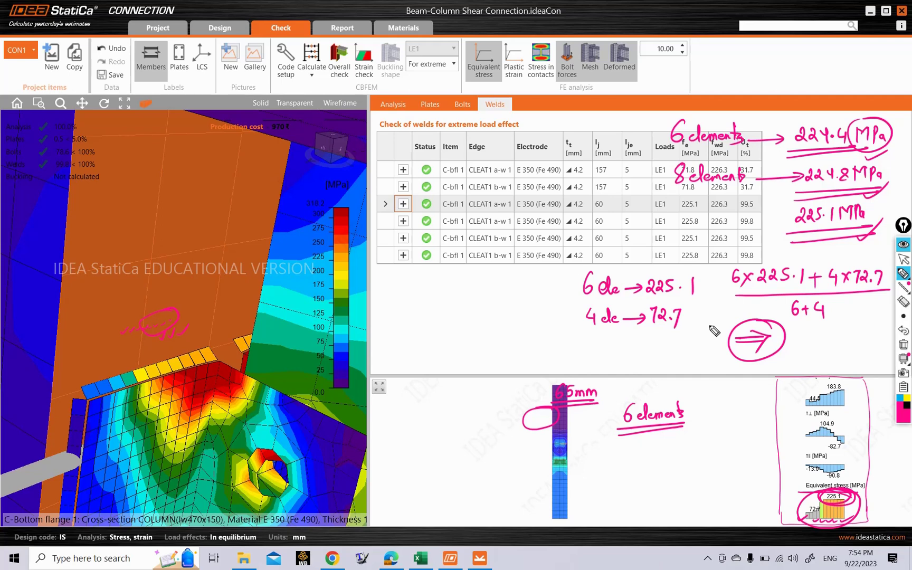
# Clear all handwritten annotations and expand the resistance check of the first 60 mm CLEAT1 a-w 1 weld.
pyautogui.moveTo(903, 290)
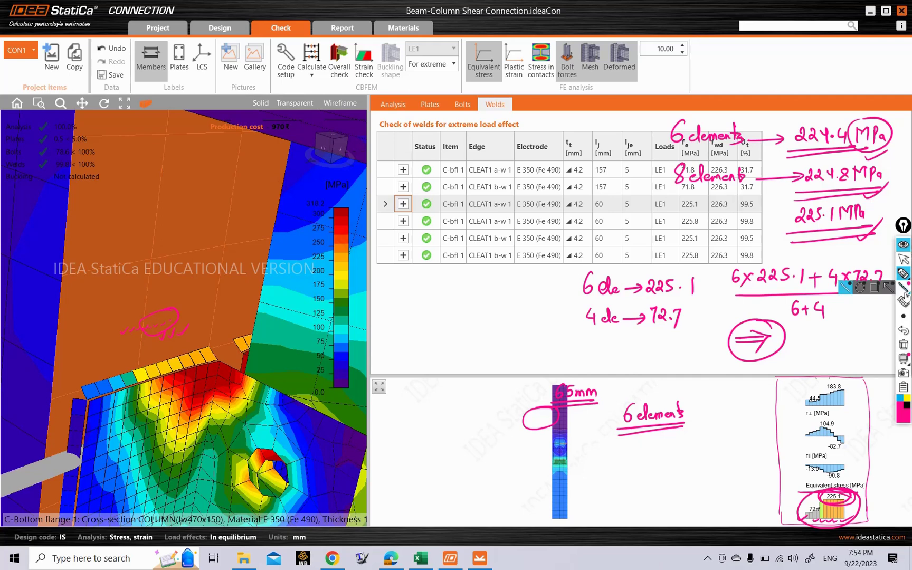
pyautogui.click(903, 344)
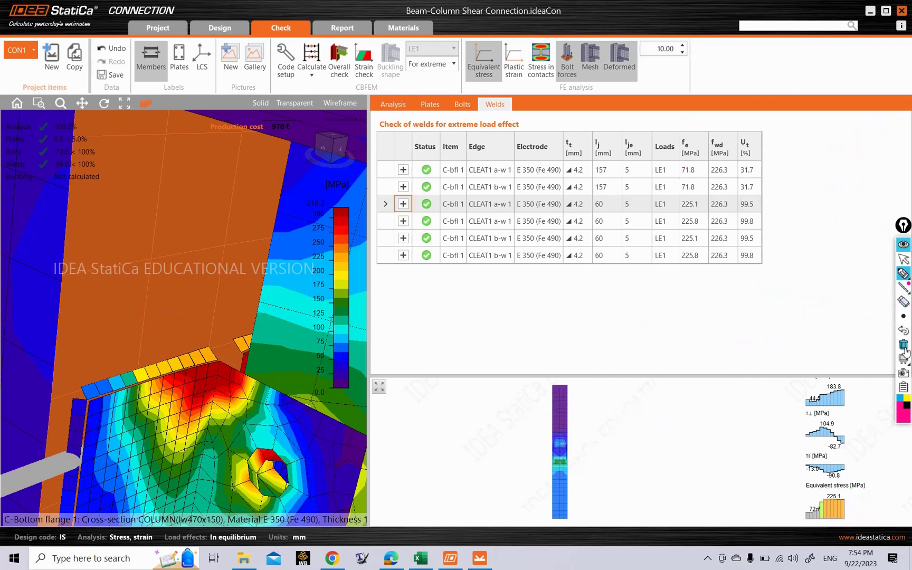
pyautogui.click(904, 259)
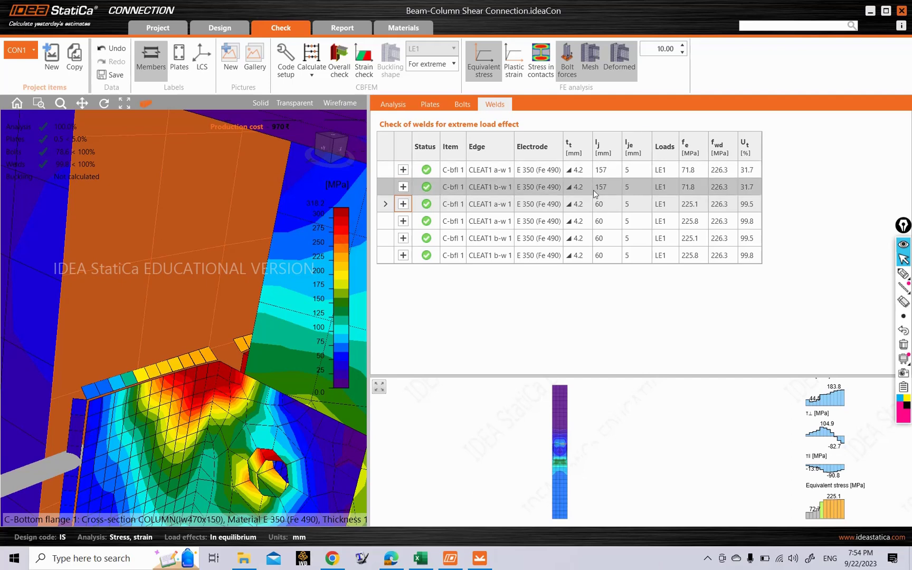
pyautogui.click(404, 204)
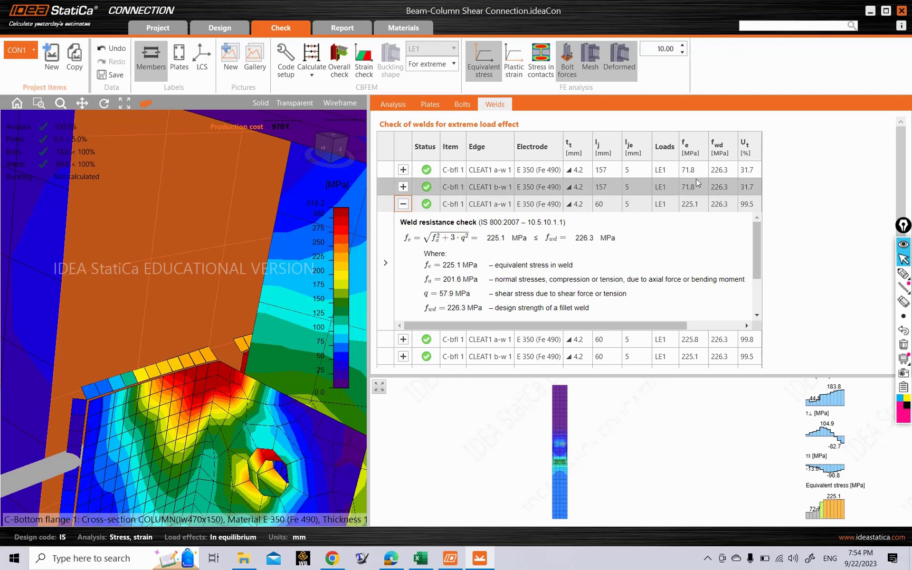
# Circle the expanded weld's 4.2 mm throat thickness, 60 mm length and 99.5% utilization with the pen.
pyautogui.click(904, 273)
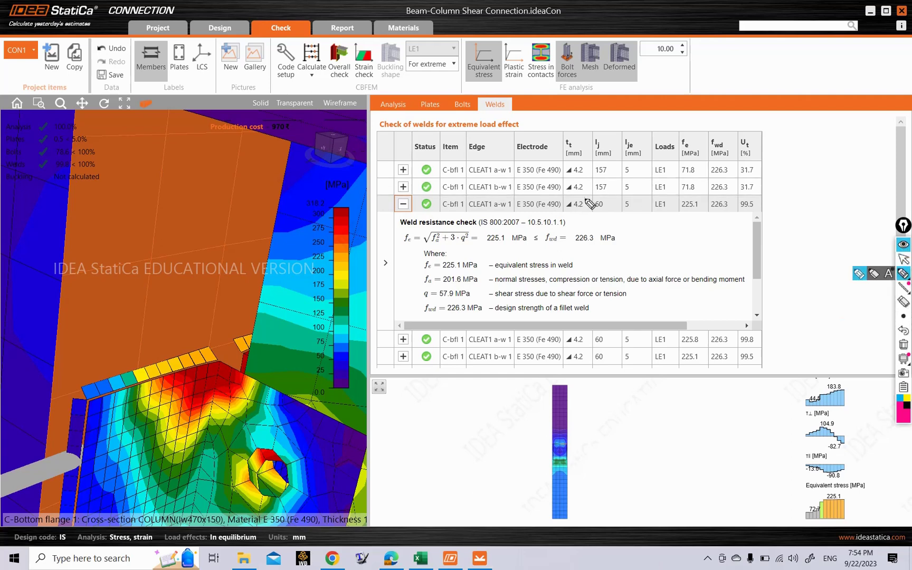
pyautogui.moveTo(588, 196)
pyautogui.mouseDown()
pyautogui.moveTo(596, 210)
pyautogui.moveTo(590, 197)
pyautogui.mouseUp()
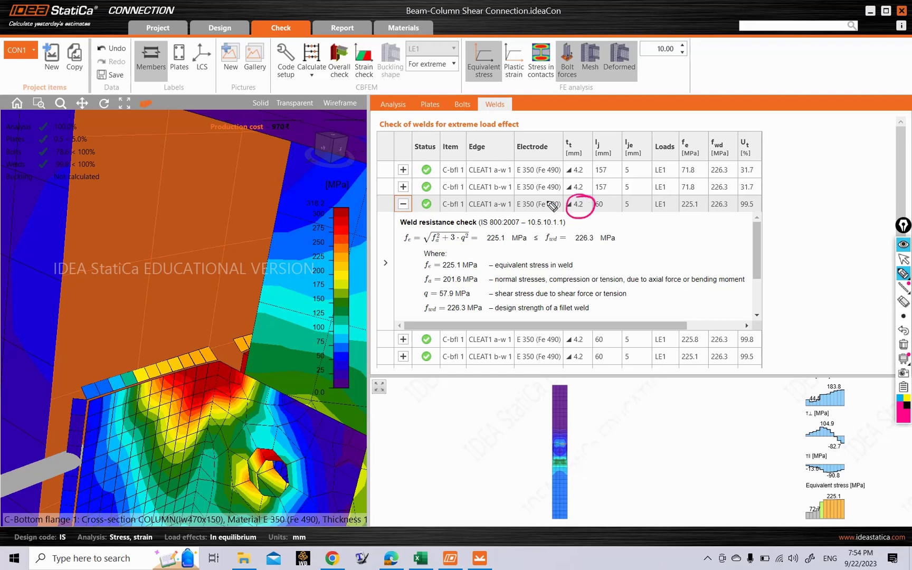
pyautogui.moveTo(611, 205)
pyautogui.mouseDown()
pyautogui.moveTo(595, 203)
pyautogui.moveTo(614, 200)
pyautogui.mouseUp()
pyautogui.moveTo(749, 197); pyautogui.dragTo(755, 195)
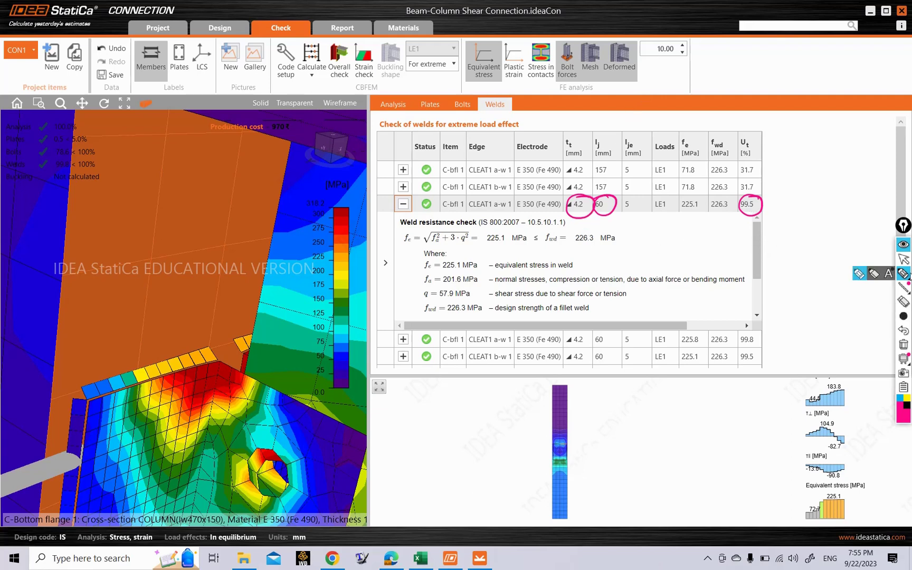
# Circle the fillet weld design strength formula f_wd in the weld resistance check.
pyautogui.click(903, 259)
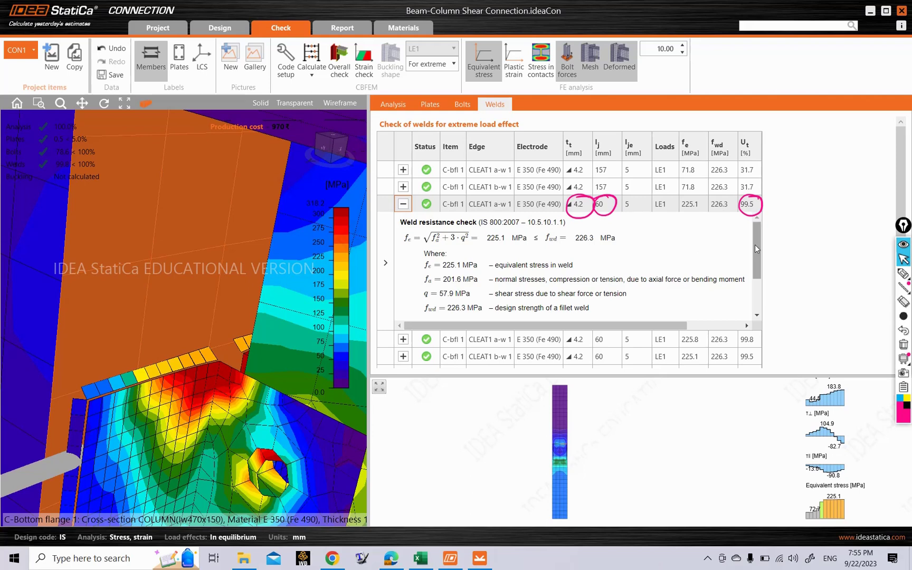
pyautogui.scroll(-3, 755, 245)
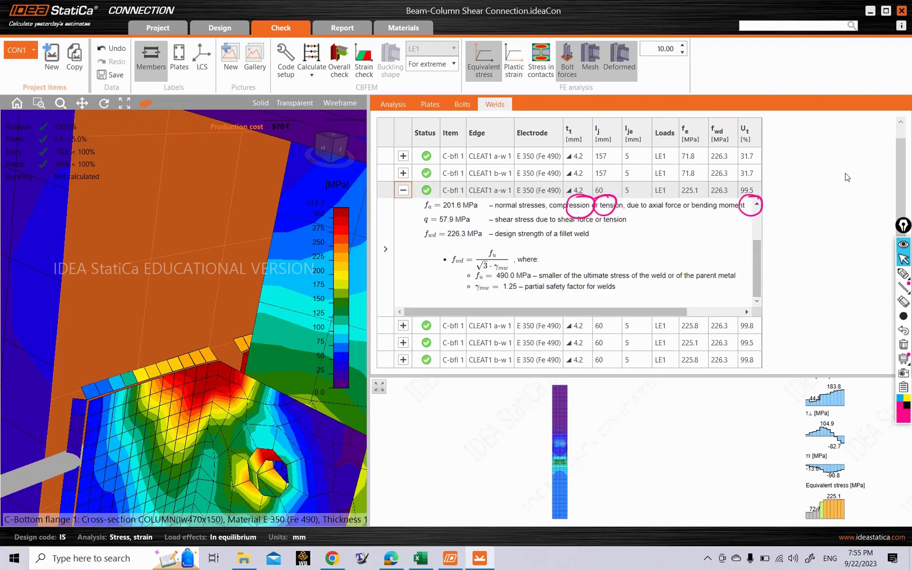
pyautogui.click(904, 274)
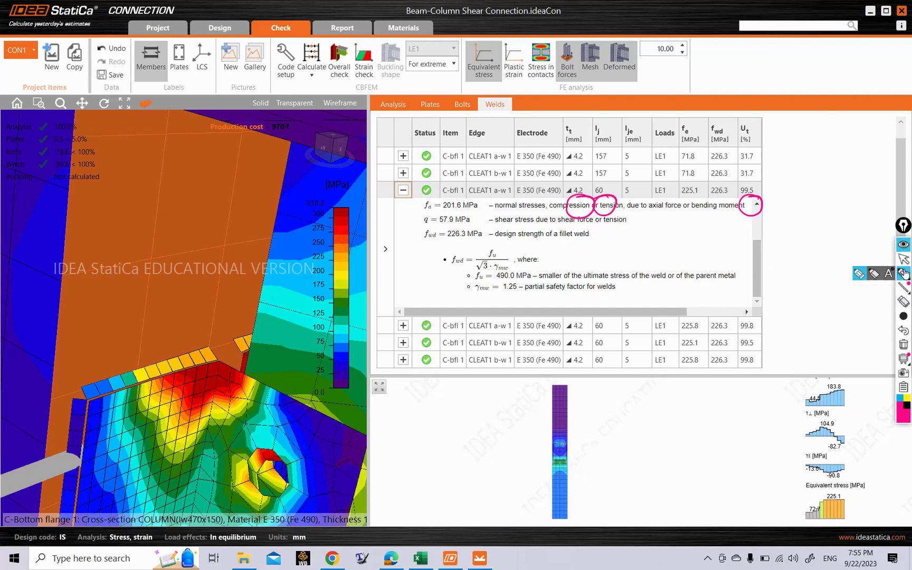
pyautogui.moveTo(536, 249)
pyautogui.mouseDown()
pyautogui.moveTo(525, 242)
pyautogui.moveTo(448, 283)
pyautogui.moveTo(542, 247)
pyautogui.mouseUp()
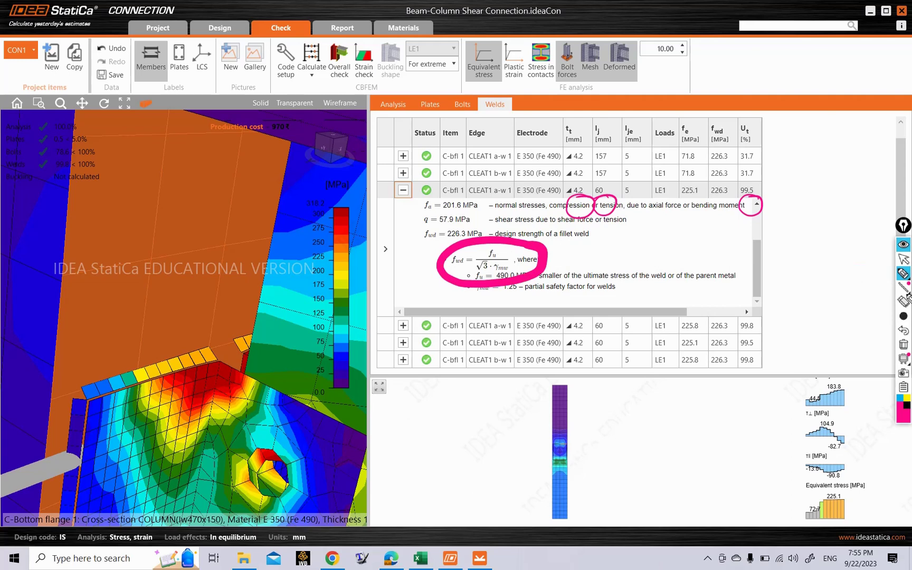
# With a thinner pen, circle f_u in the formula and handwrite 490 / (√3 × 1.25), double-underlined with 1.25 circled.
pyautogui.click(904, 316)
pyautogui.click(847, 314)
pyautogui.moveTo(504, 248); pyautogui.dragTo(502, 245)
pyautogui.moveTo(790, 203); pyautogui.dragTo(795, 214)
pyautogui.moveTo(793, 207)
pyautogui.mouseDown()
pyautogui.moveTo(795, 218)
pyautogui.moveTo(814, 208)
pyautogui.mouseUp()
pyautogui.moveTo(768, 229); pyautogui.dragTo(836, 223)
pyautogui.moveTo(766, 252)
pyautogui.mouseDown()
pyautogui.moveTo(777, 238)
pyautogui.moveTo(783, 257)
pyautogui.moveTo(799, 258)
pyautogui.mouseUp()
pyautogui.moveTo(801, 238)
pyautogui.mouseDown()
pyautogui.moveTo(789, 257)
pyautogui.moveTo(807, 258)
pyautogui.mouseUp()
pyautogui.moveTo(817, 248)
pyautogui.mouseDown()
pyautogui.moveTo(830, 258)
pyautogui.moveTo(844, 232)
pyautogui.moveTo(831, 224)
pyautogui.mouseUp()
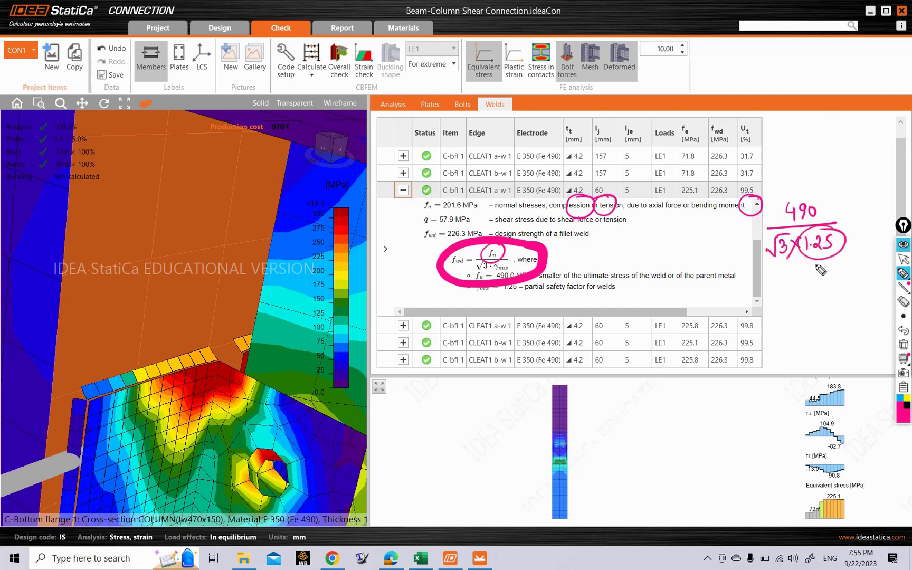
pyautogui.moveTo(750, 269)
pyautogui.mouseDown()
pyautogui.moveTo(853, 263)
pyautogui.moveTo(848, 269)
pyautogui.mouseUp()
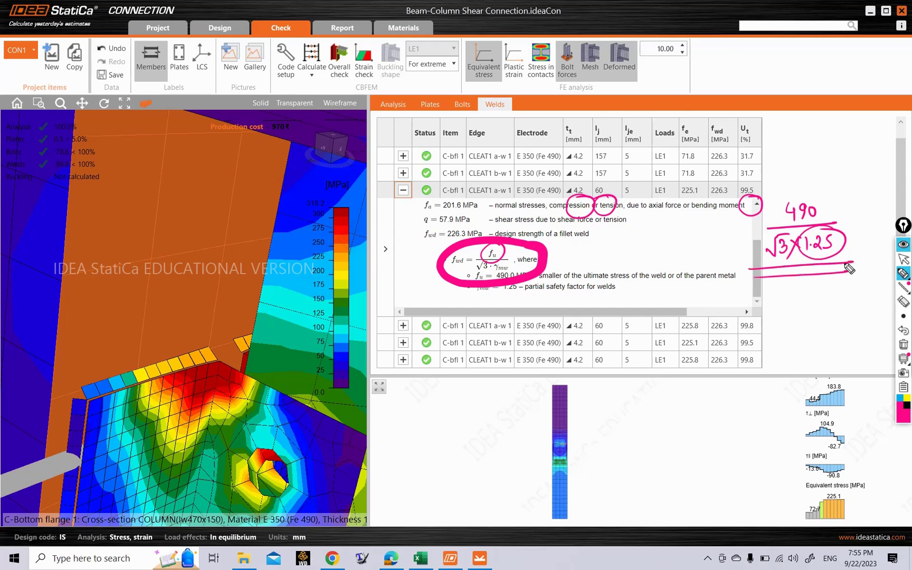
# Draw an arrow to f_wd 226.3, circle f_e 225.1, and handwrite a double-underlined 225.1/226.3 × 100 linked to the utilization.
pyautogui.moveTo(744, 211)
pyautogui.mouseDown()
pyautogui.moveTo(723, 200)
pyautogui.moveTo(732, 201)
pyautogui.mouseUp()
pyautogui.moveTo(697, 184); pyautogui.dragTo(687, 181)
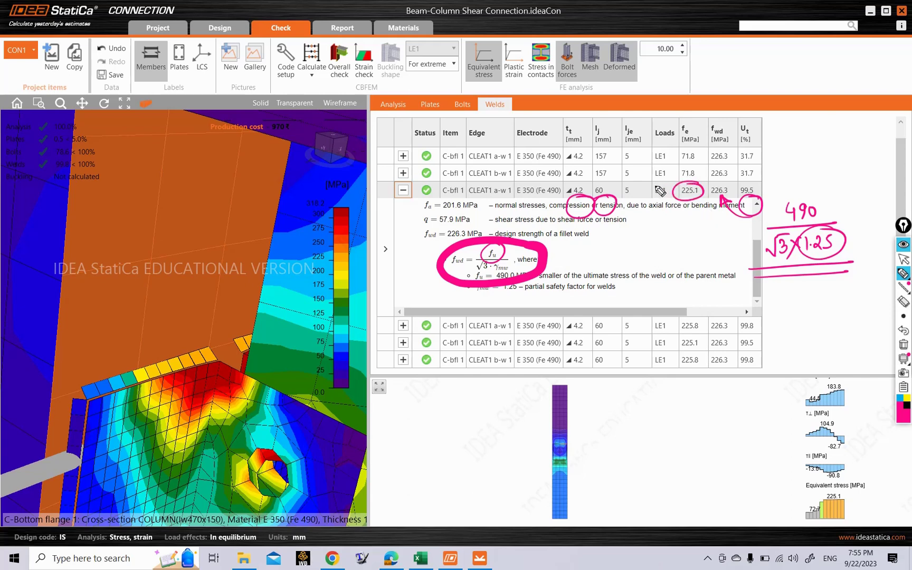
pyautogui.moveTo(758, 191)
pyautogui.mouseDown()
pyautogui.moveTo(810, 154)
pyautogui.moveTo(848, 152)
pyautogui.mouseUp()
pyautogui.click(840, 151)
pyautogui.moveTo(787, 166)
pyautogui.mouseDown()
pyautogui.moveTo(860, 153)
pyautogui.moveTo(810, 180)
pyautogui.moveTo(839, 180)
pyautogui.moveTo(866, 161)
pyautogui.mouseUp()
pyautogui.click(841, 175)
pyautogui.moveTo(866, 152); pyautogui.dragTo(856, 162)
pyautogui.moveTo(870, 152); pyautogui.dragTo(870, 160)
pyautogui.moveTo(877, 153); pyautogui.dragTo(885, 154)
pyautogui.moveTo(796, 186); pyautogui.dragTo(885, 180)
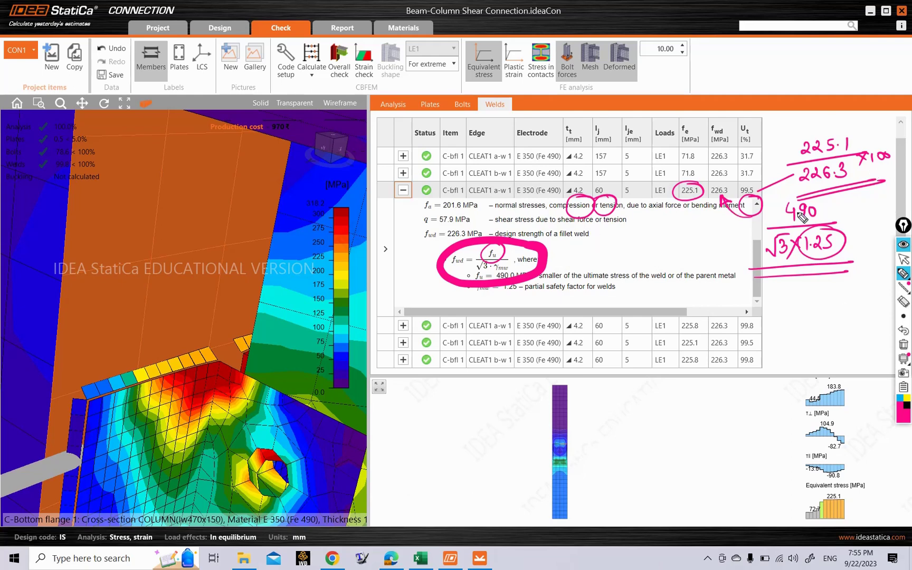
# Clear all handwritten annotations and return to the start of the weld resistance check.
pyautogui.click(904, 258)
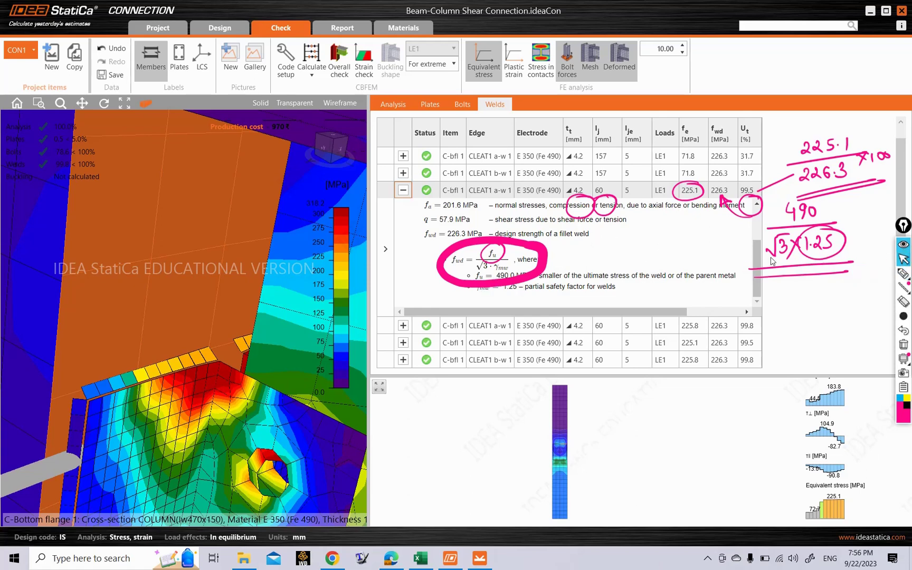
pyautogui.scroll(2, 760, 256)
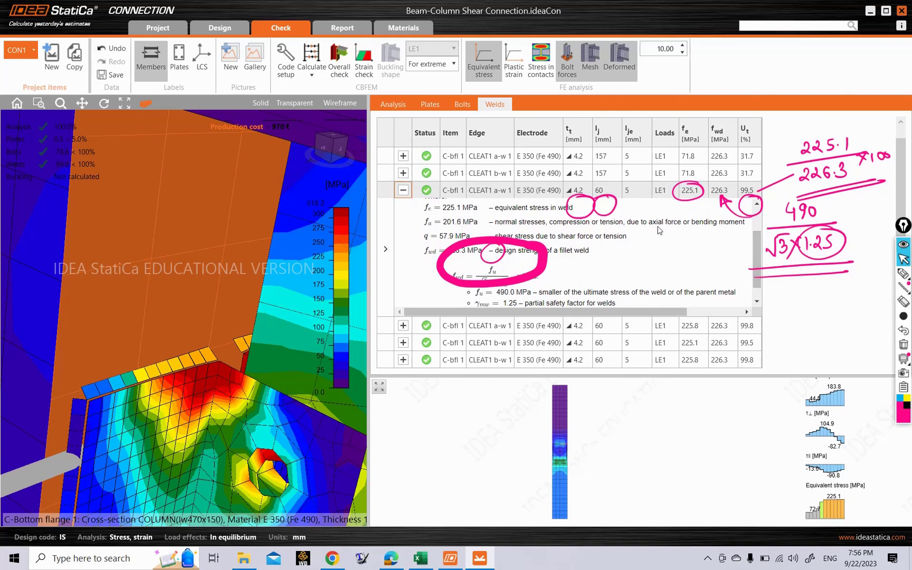
pyautogui.click(903, 344)
pyautogui.scroll(3, 741, 235)
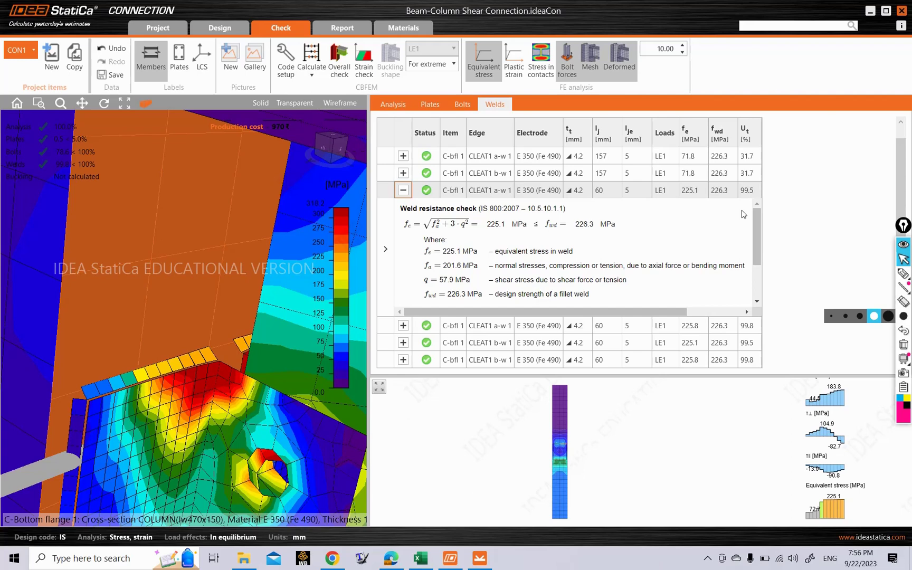
pyautogui.click(707, 558)
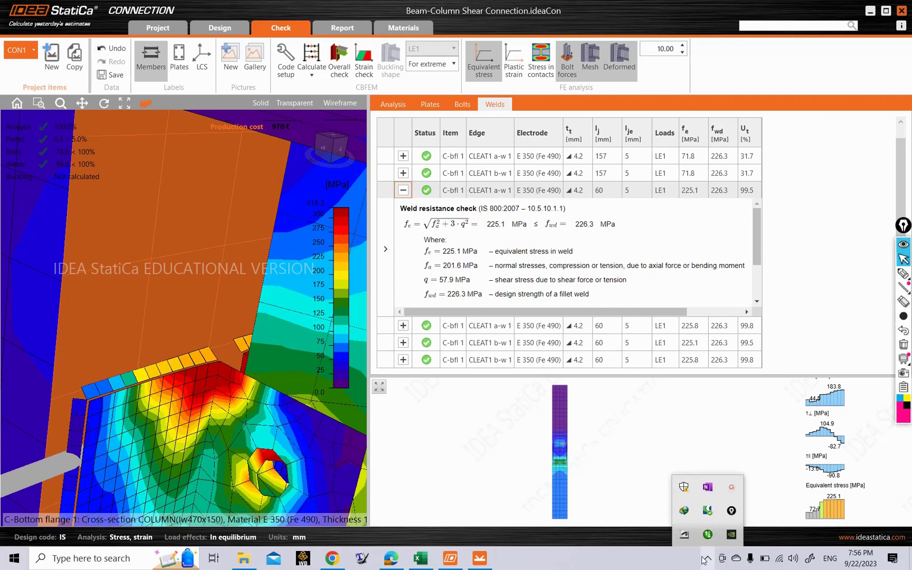
pyautogui.click(731, 511)
pyautogui.moveTo(729, 455); pyautogui.dragTo(837, 568)
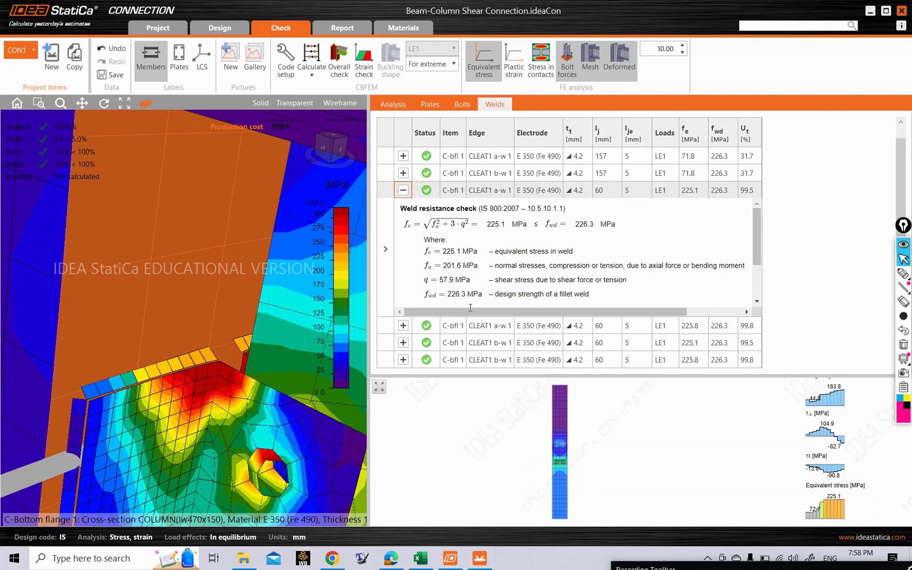
# Switch to the Excel connection design sheet and look up the check for welding for the cleat leg connected to the column.
pyautogui.click(421, 558)
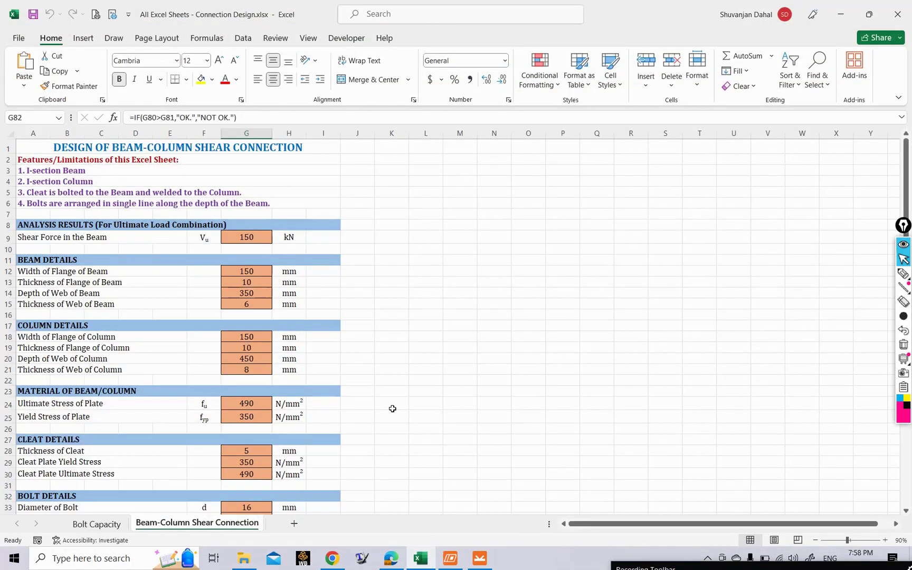
pyautogui.scroll(-12, 202, 411)
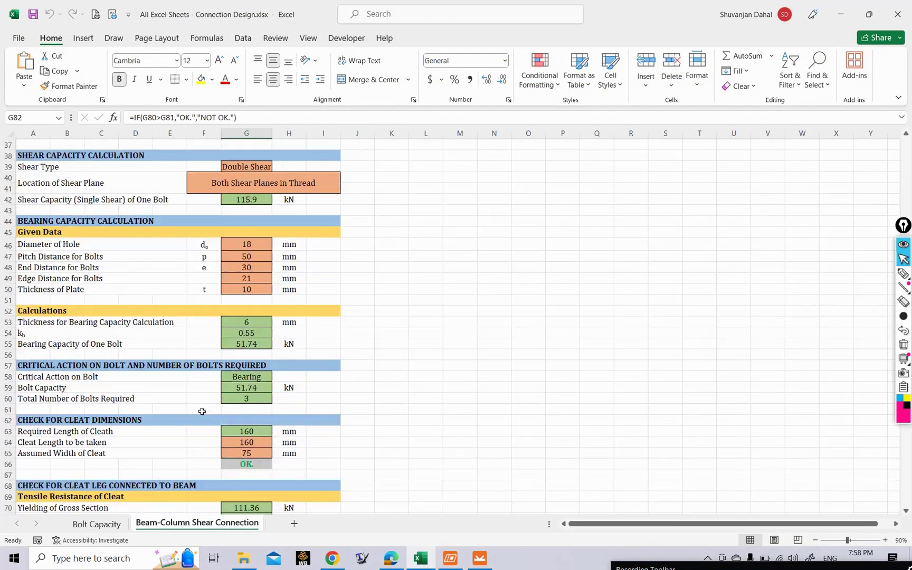
pyautogui.scroll(-9, 202, 411)
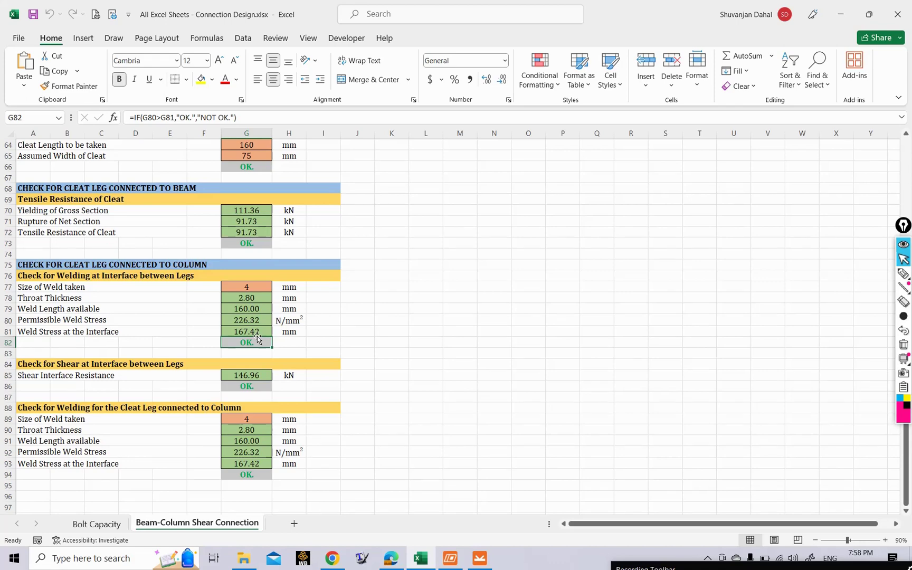
pyautogui.click(70, 410)
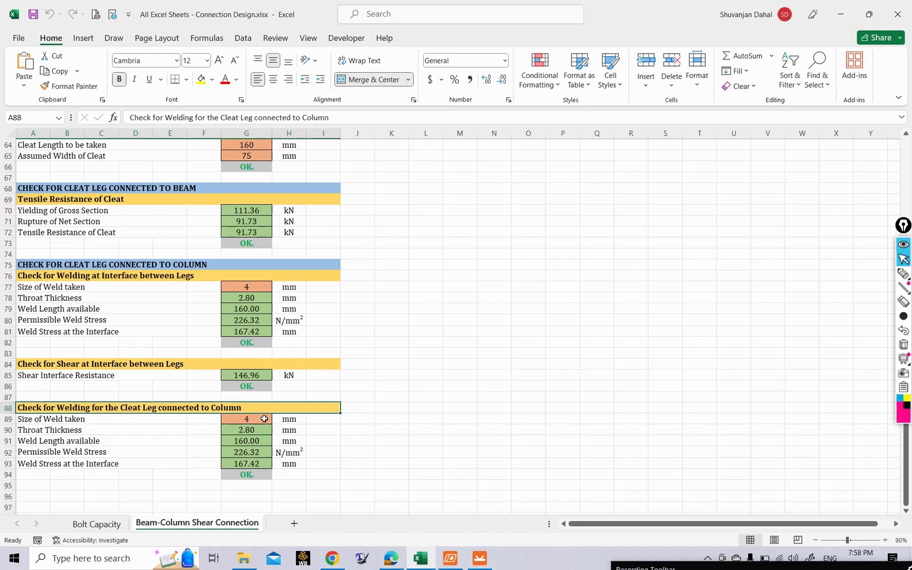
# Look up the cleat weld results in IDEA StatiCa and set the cleat-to-column weld size to 7 mm in the Excel check.
pyautogui.click(479, 557)
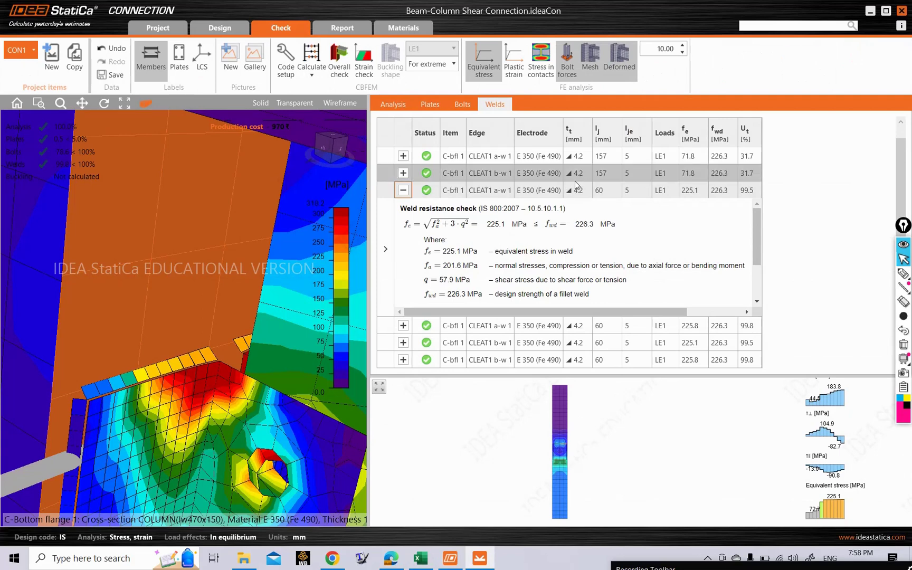
pyautogui.click(871, 9)
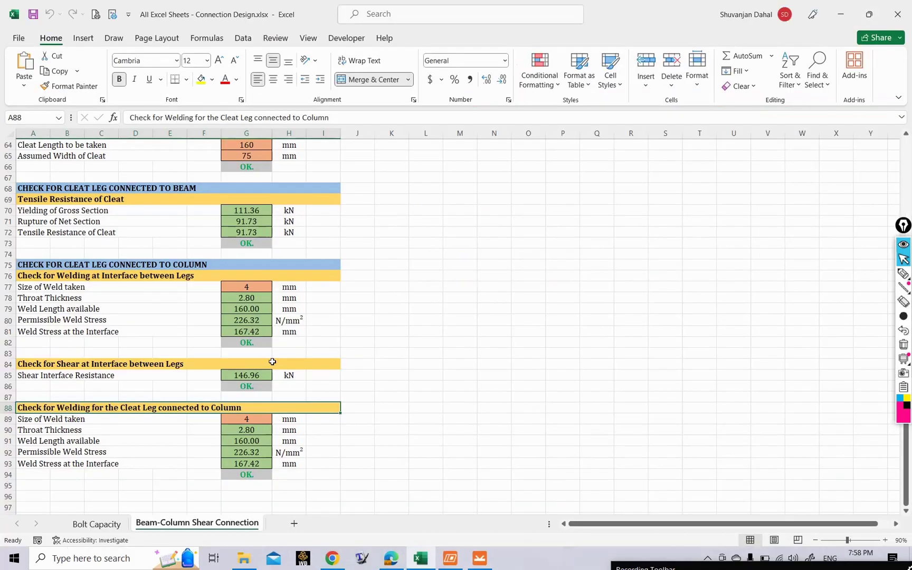
pyautogui.click(260, 417)
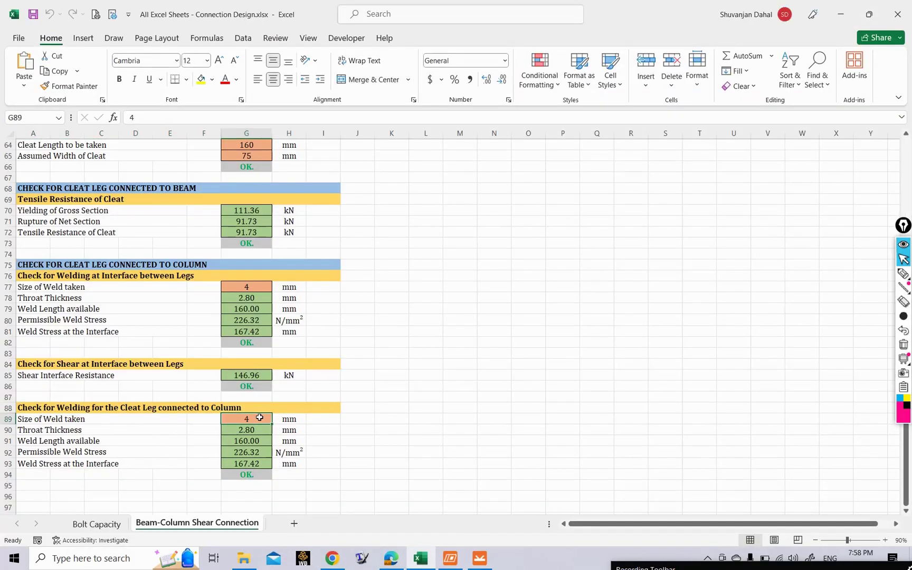
pyautogui.write('7')
pyautogui.press('Return')
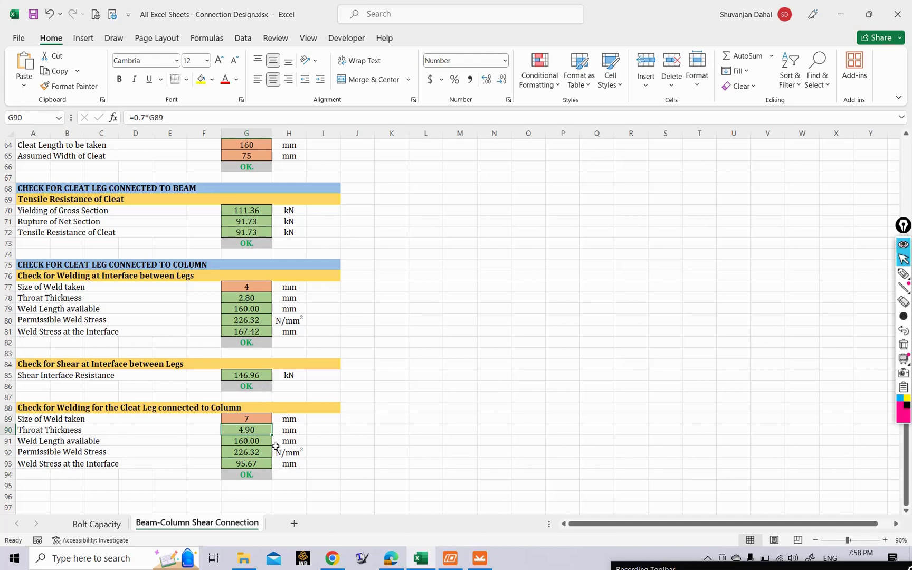
# Compare Excel's permissible weld stress with the design strength in IDEA StatiCa, and inspect Excel's weld stress at the interface.
pyautogui.click(248, 452)
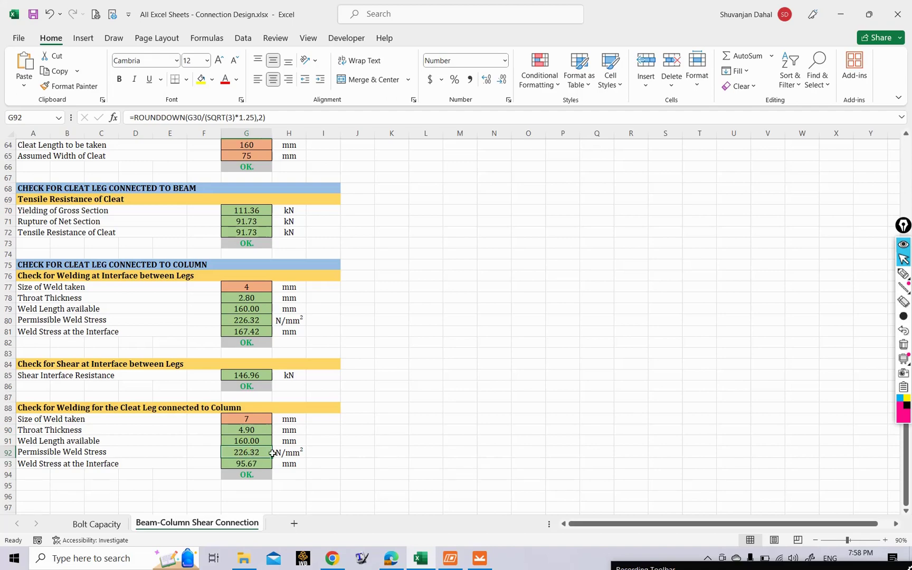
pyautogui.click(481, 560)
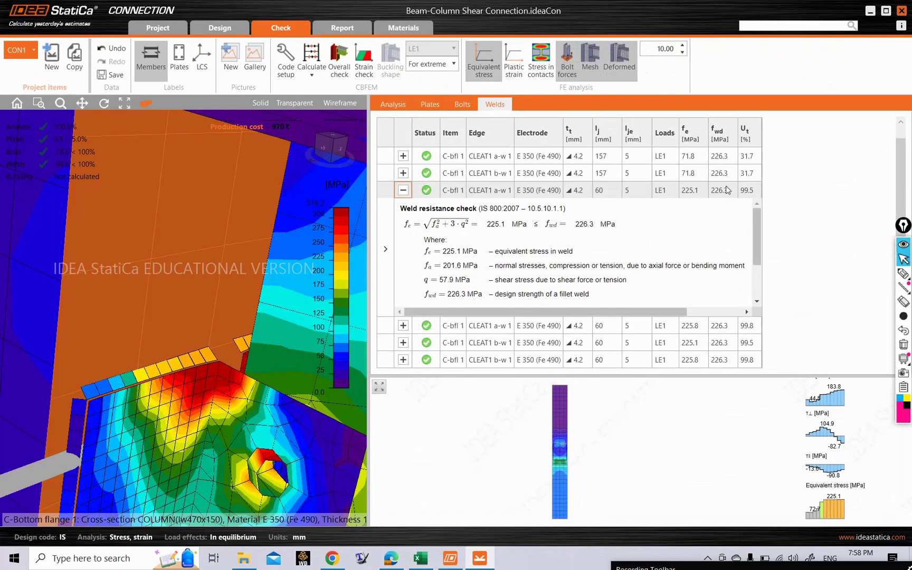
pyautogui.click(870, 10)
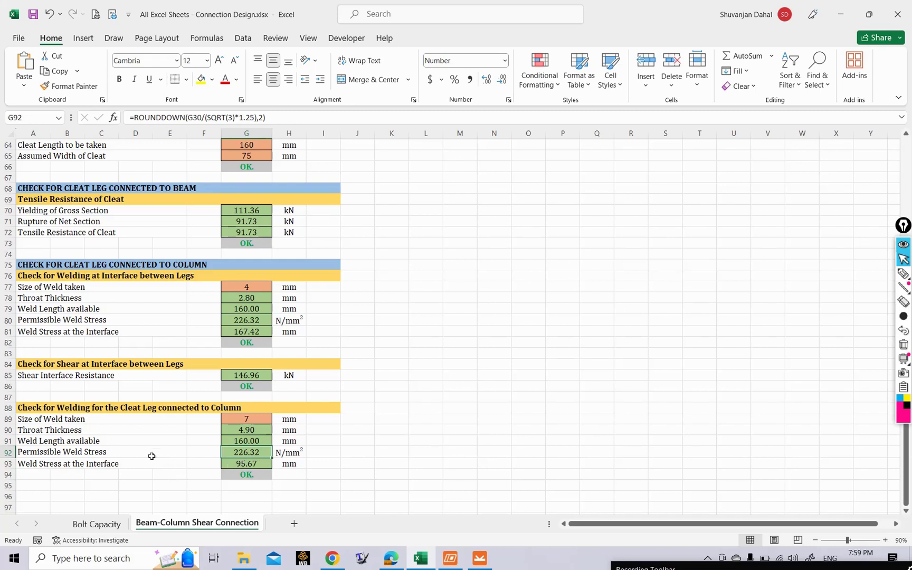
pyautogui.click(256, 463)
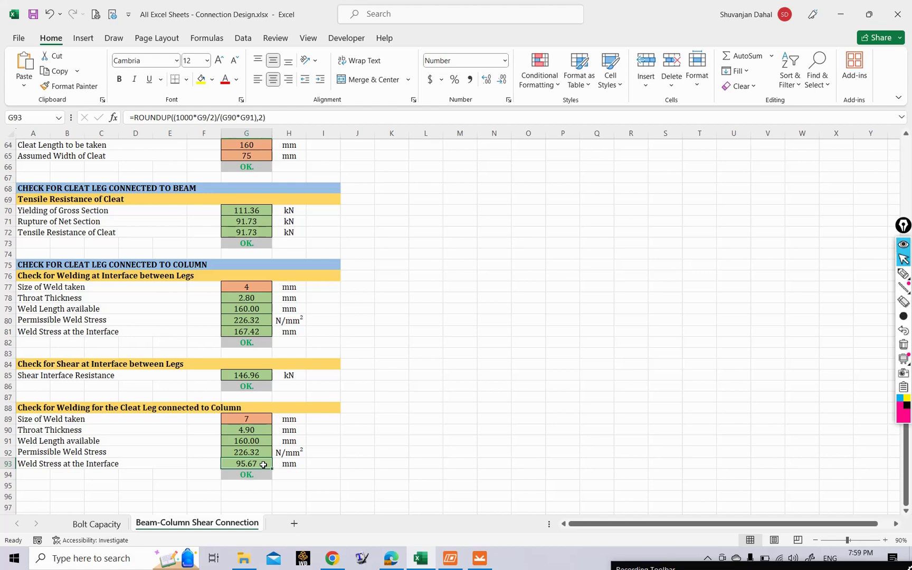
# Switch to IDEA StatiCa, collapse the expanded weld check, and examine the resistance check of the first 157 mm CLEAT1 a-w 1 weld.
pyautogui.click(460, 565)
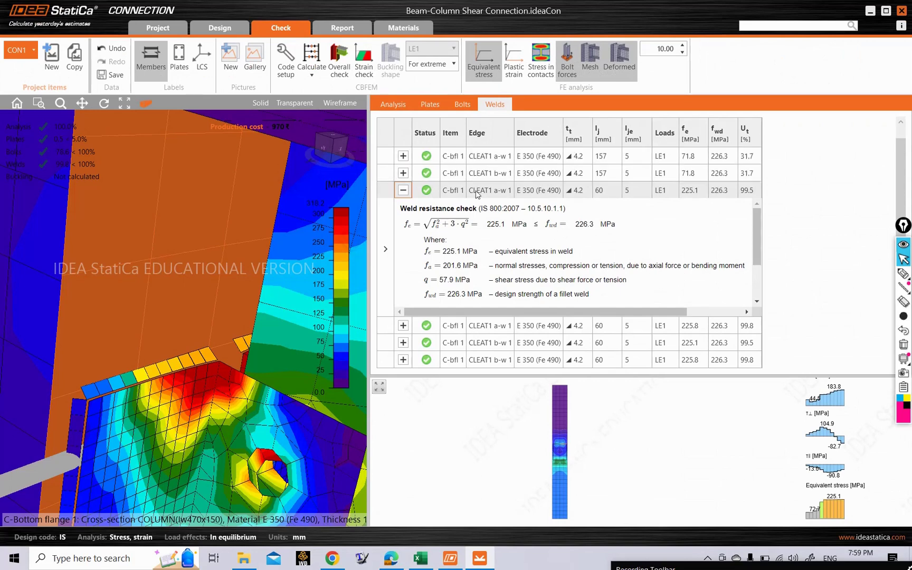
pyautogui.click(404, 191)
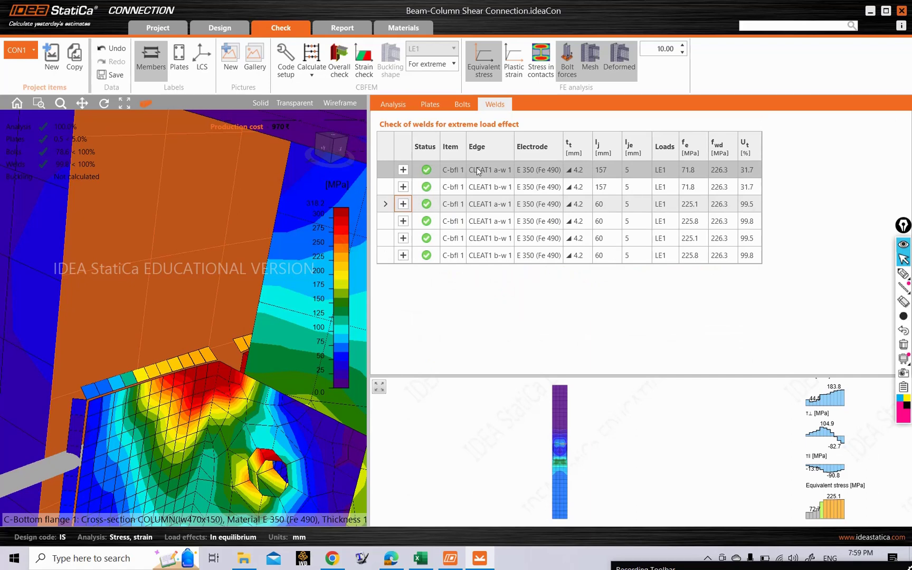
pyautogui.click(420, 175)
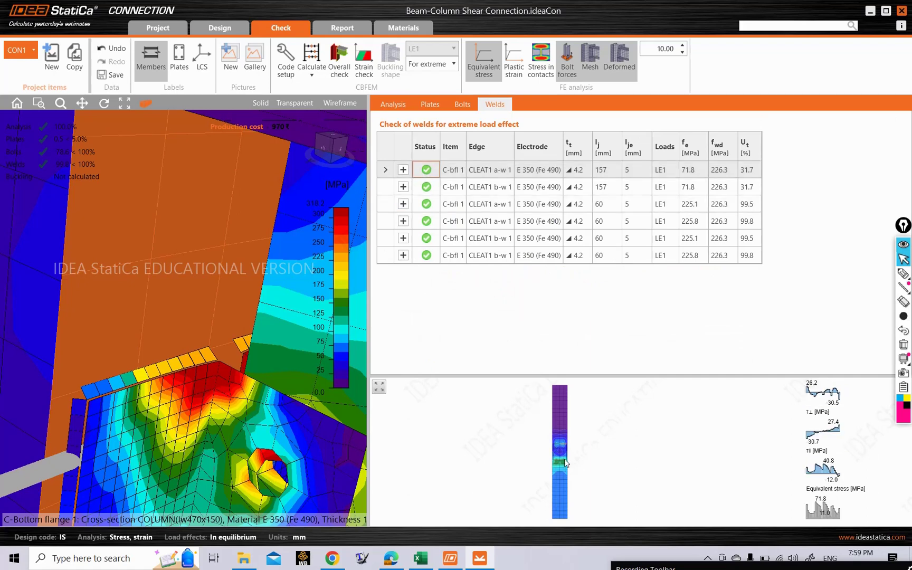
pyautogui.scroll(3, 565, 451)
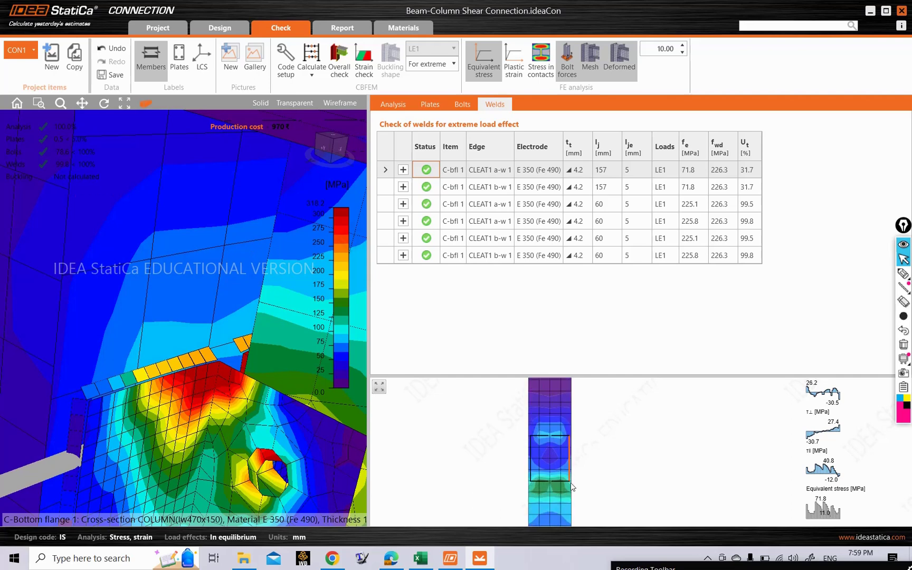
pyautogui.click(402, 170)
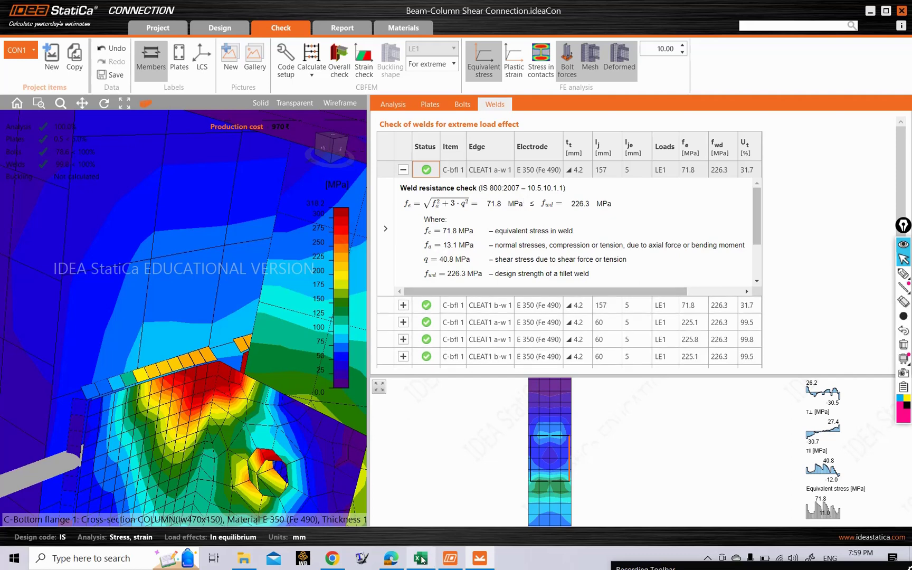
# Switch to Excel and copy the N/mm² unit from the permissible weld stress to the weld stress at the interface in H93.
pyautogui.moveTo(421, 561)
pyautogui.click(438, 485)
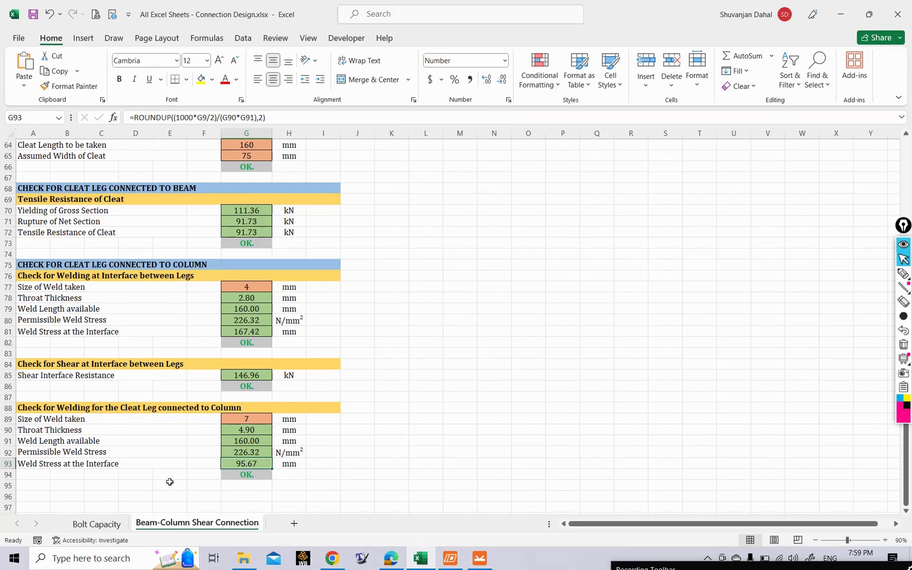
pyautogui.click(290, 463)
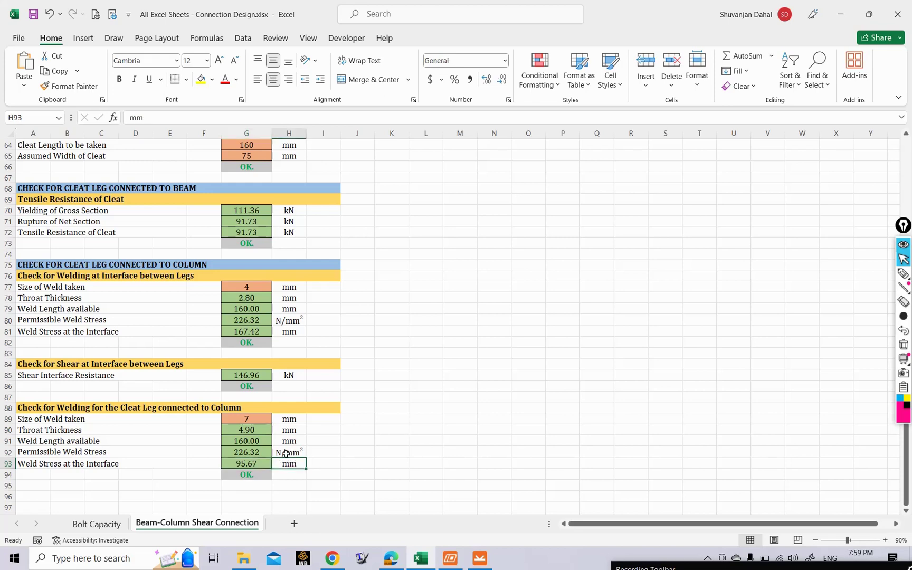
pyautogui.click(287, 454)
pyautogui.hotkey('ctrl', 'c')
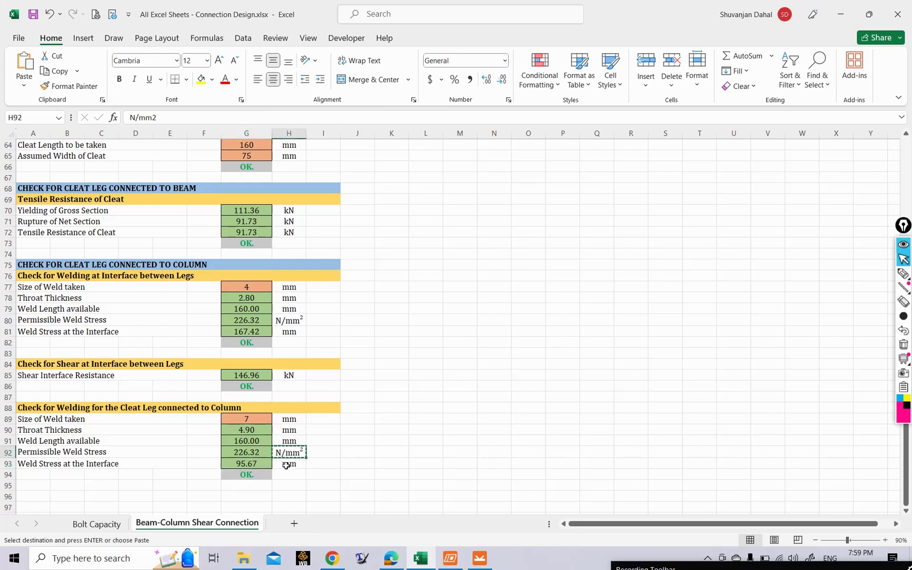
pyautogui.click(286, 465)
pyautogui.hotkey('ctrl', 'v')
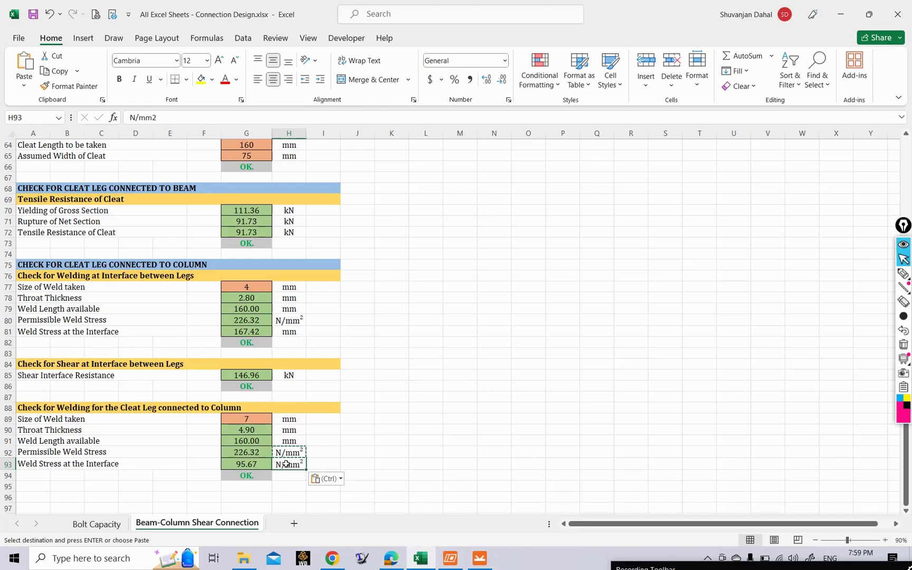
pyautogui.press('Escape')
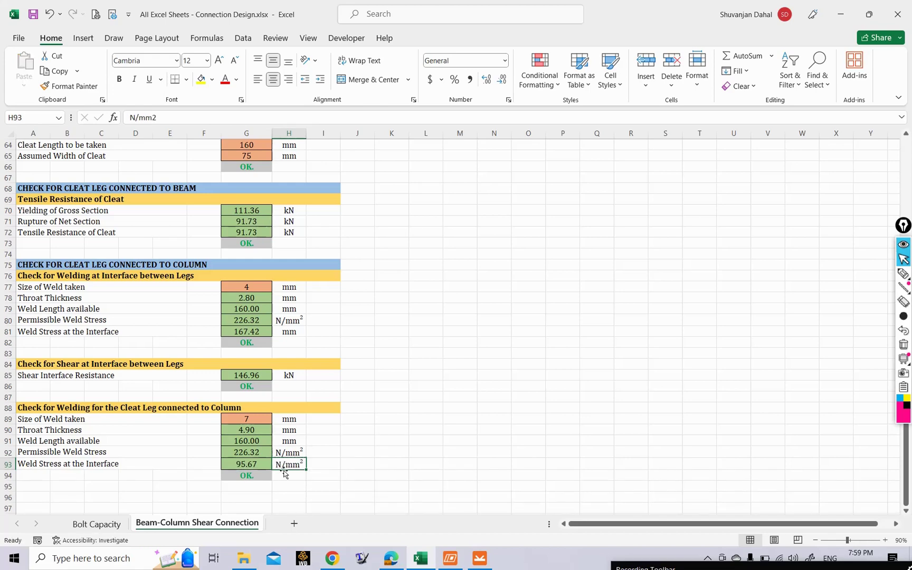
# Review the interface weld stress and permissible weld stress formulas in G93 and G92, and return to IDEA StatiCa.
pyautogui.click(256, 463)
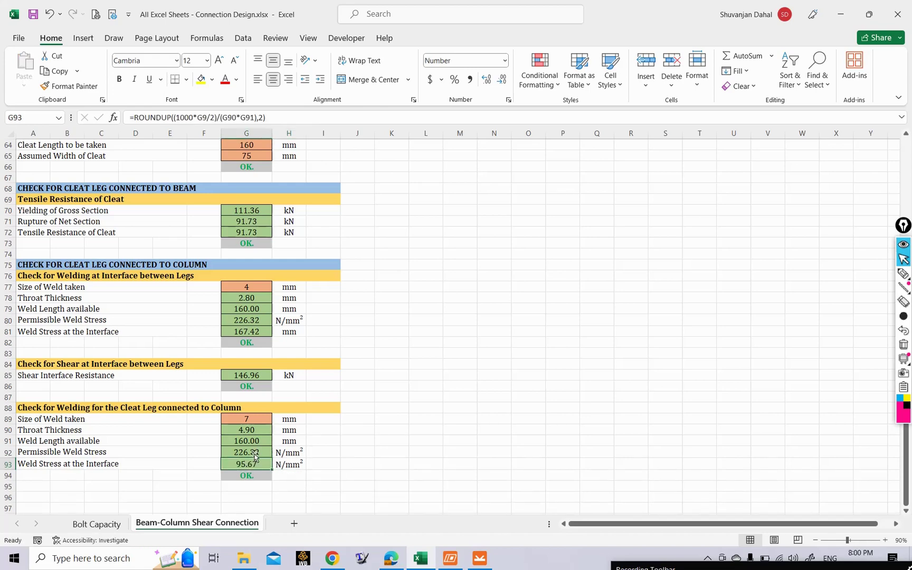
pyautogui.click(255, 454)
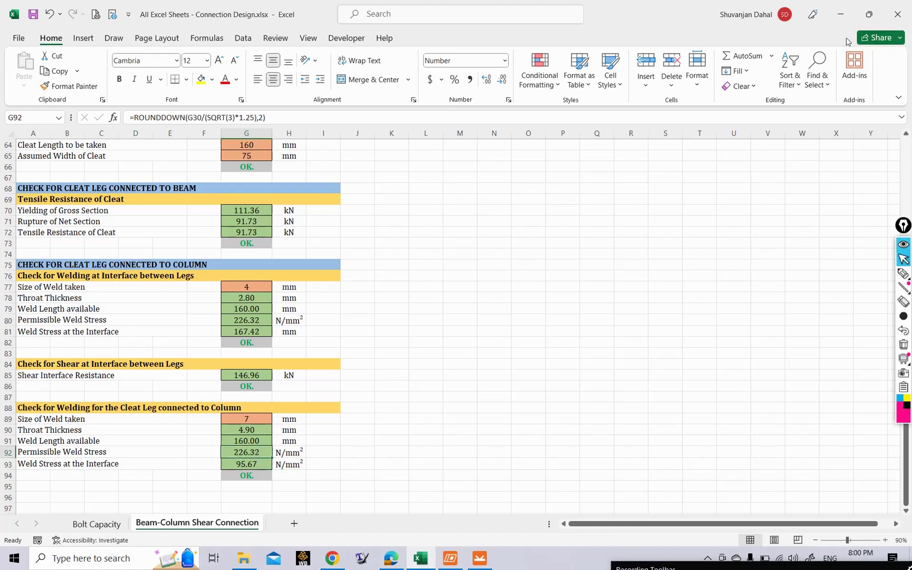
pyautogui.click(842, 7)
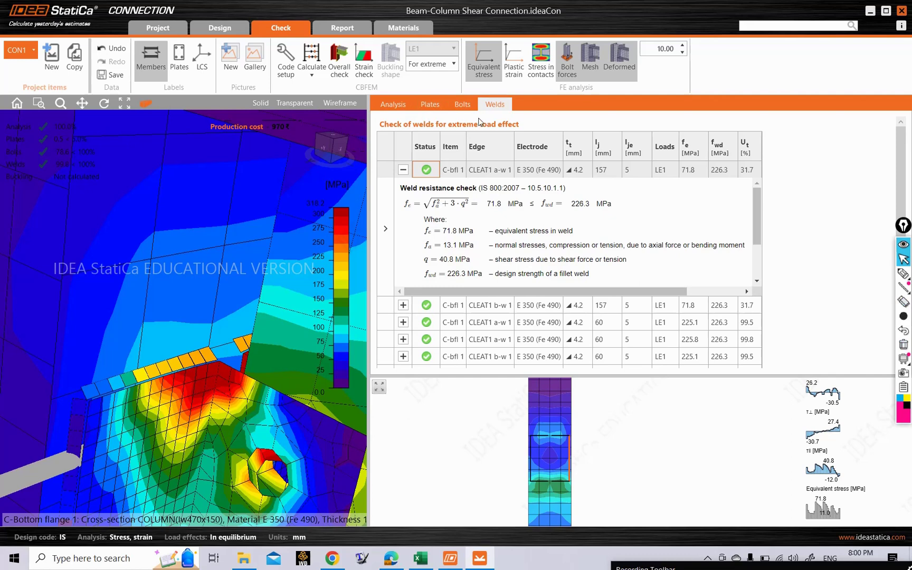
# Circle the Plates, Bolts and Welds check categories with the pen and clear the annotation.
pyautogui.click(903, 274)
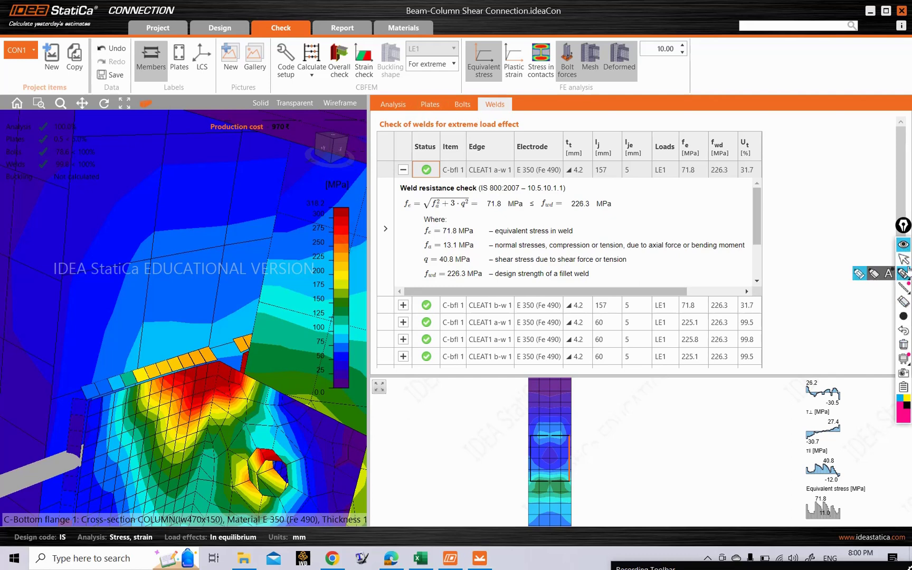
pyautogui.moveTo(509, 85)
pyautogui.mouseDown()
pyautogui.moveTo(417, 113)
pyautogui.moveTo(428, 98)
pyautogui.mouseUp()
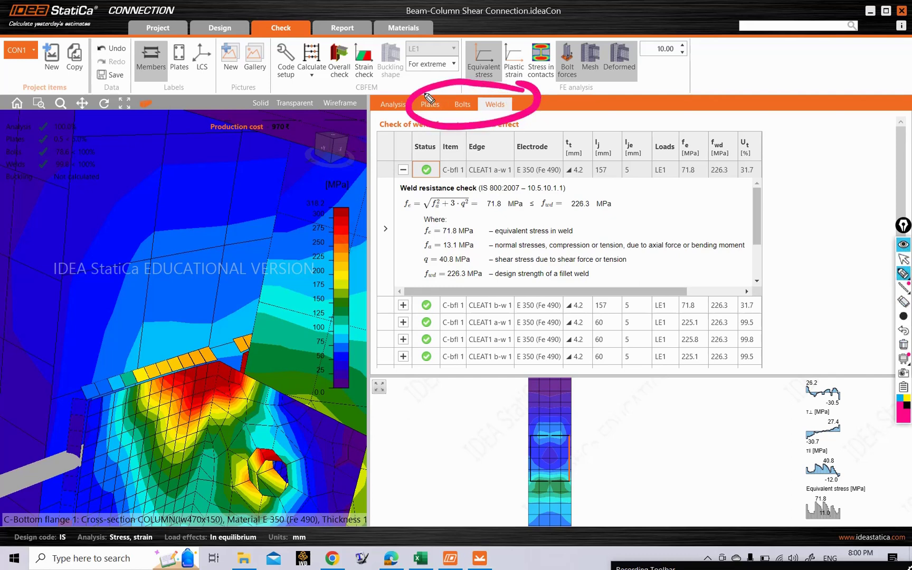
pyautogui.click(903, 260)
pyautogui.click(903, 345)
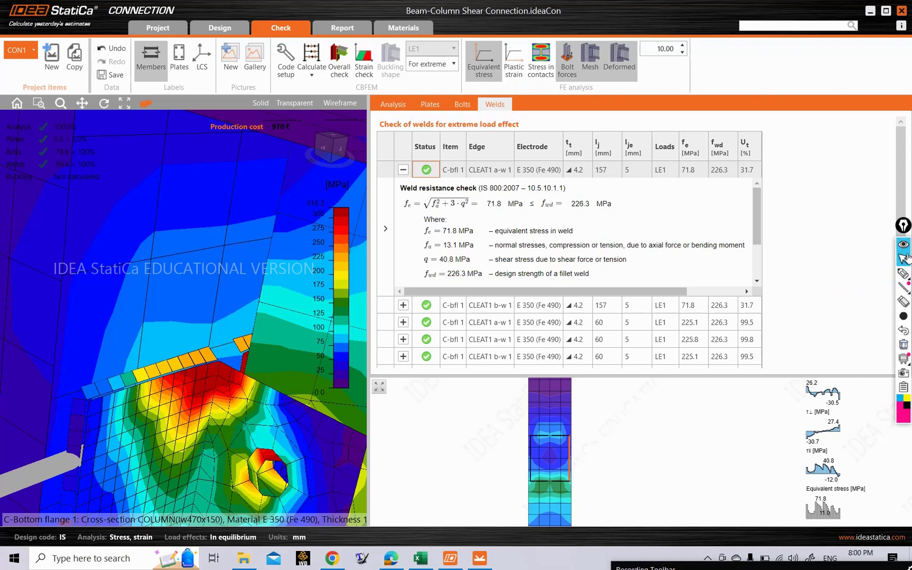